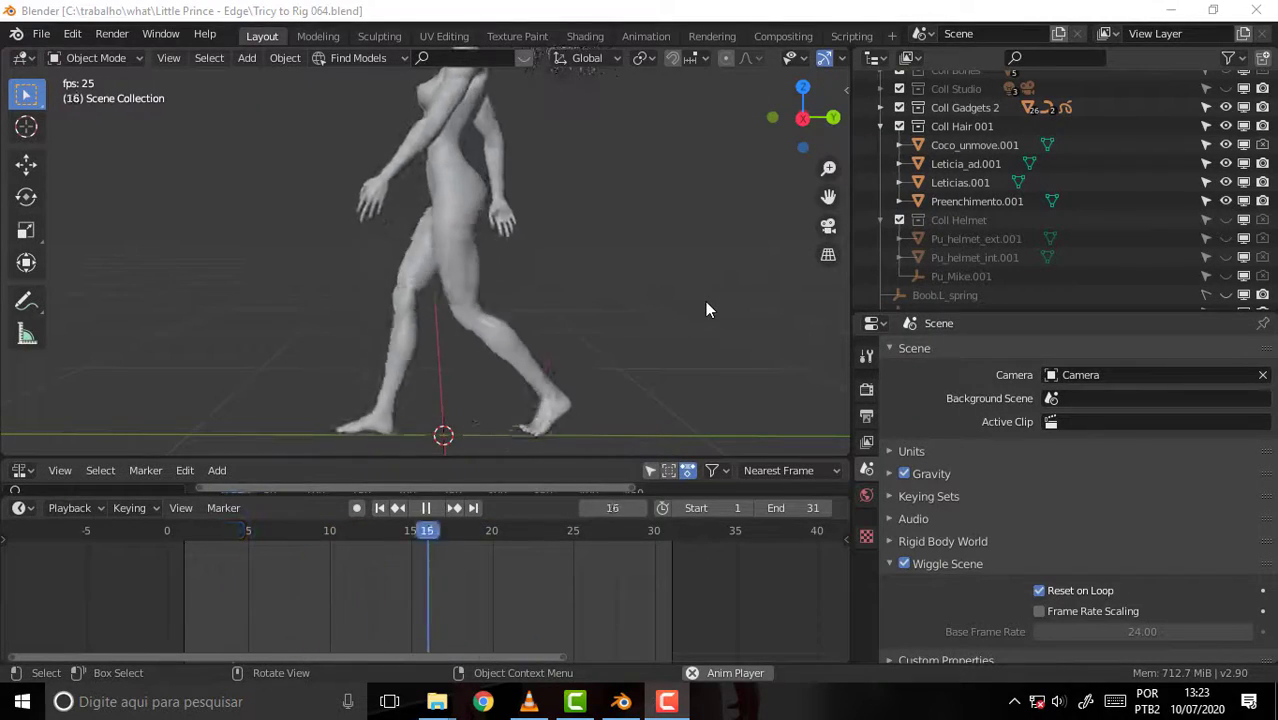
- Scrub the playhead back to frame 0 and stop the walk playback
left_click_drag(517, 527, 90, 548)
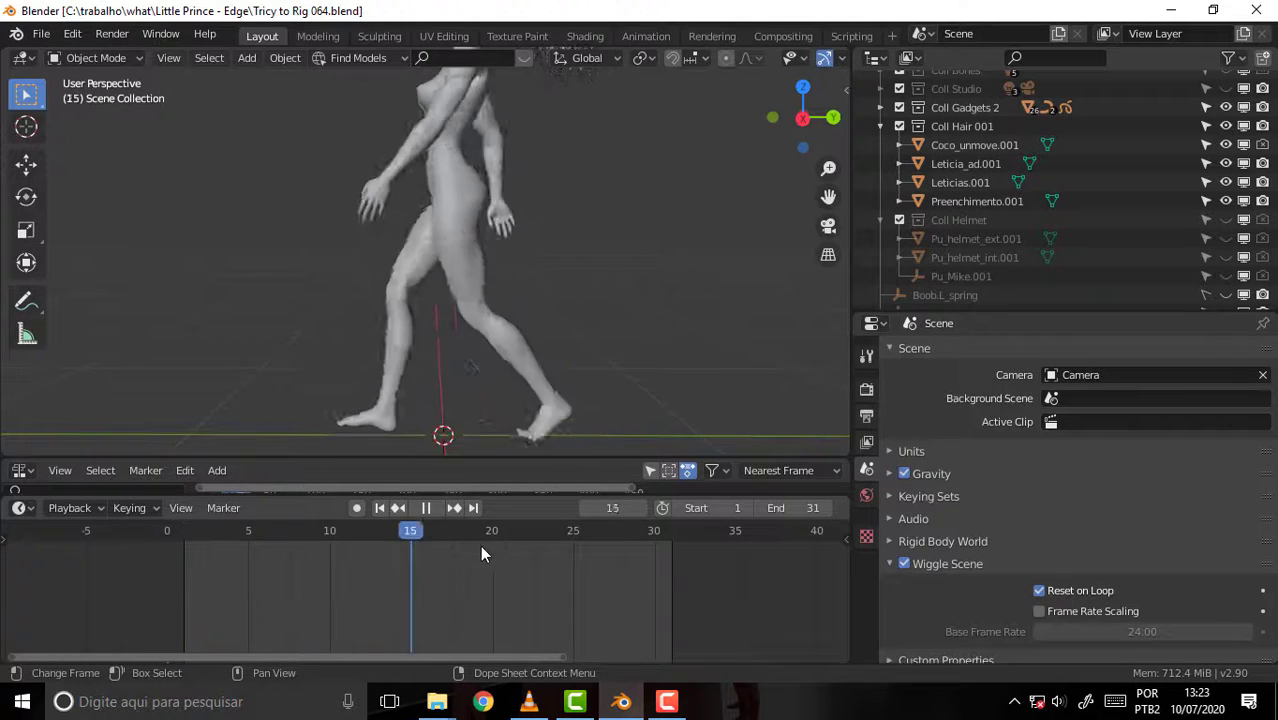
key("Escape")
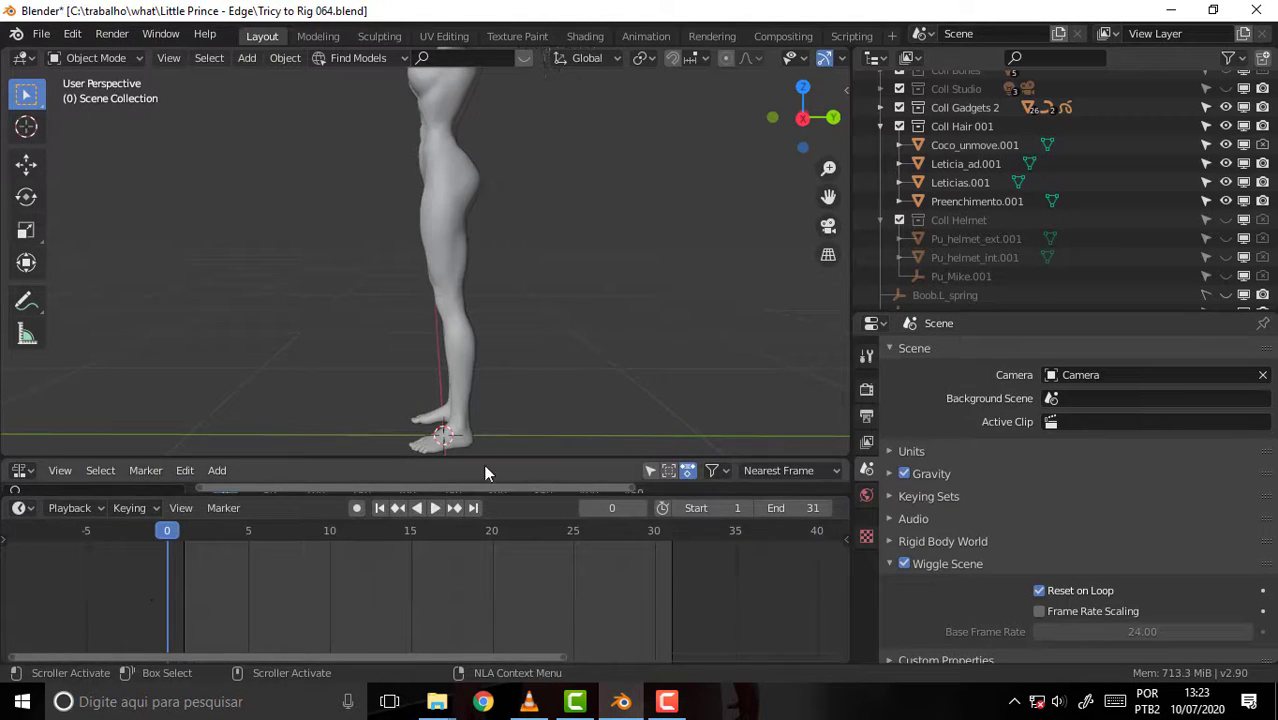
- Join the extra NLA editor strip into the 3D Viewport using Area Options > Join Areas
left_click_drag(491, 455, 498, 322)
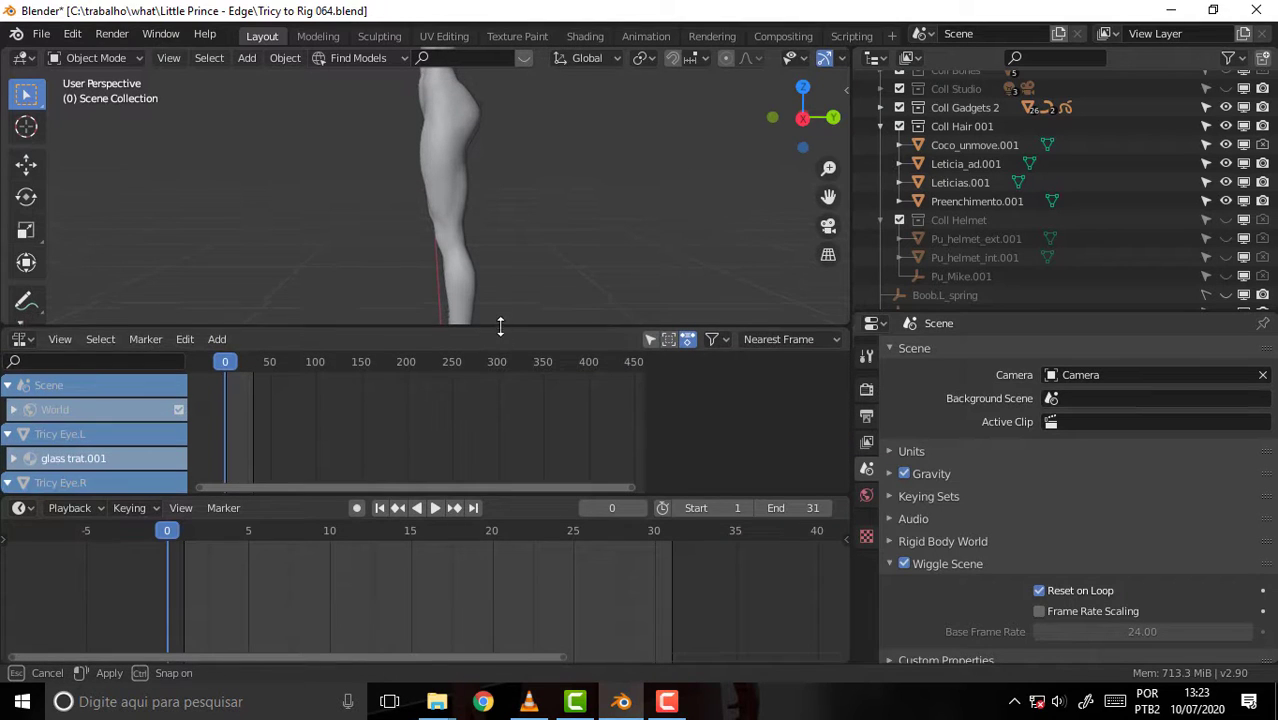
right_click(476, 342)
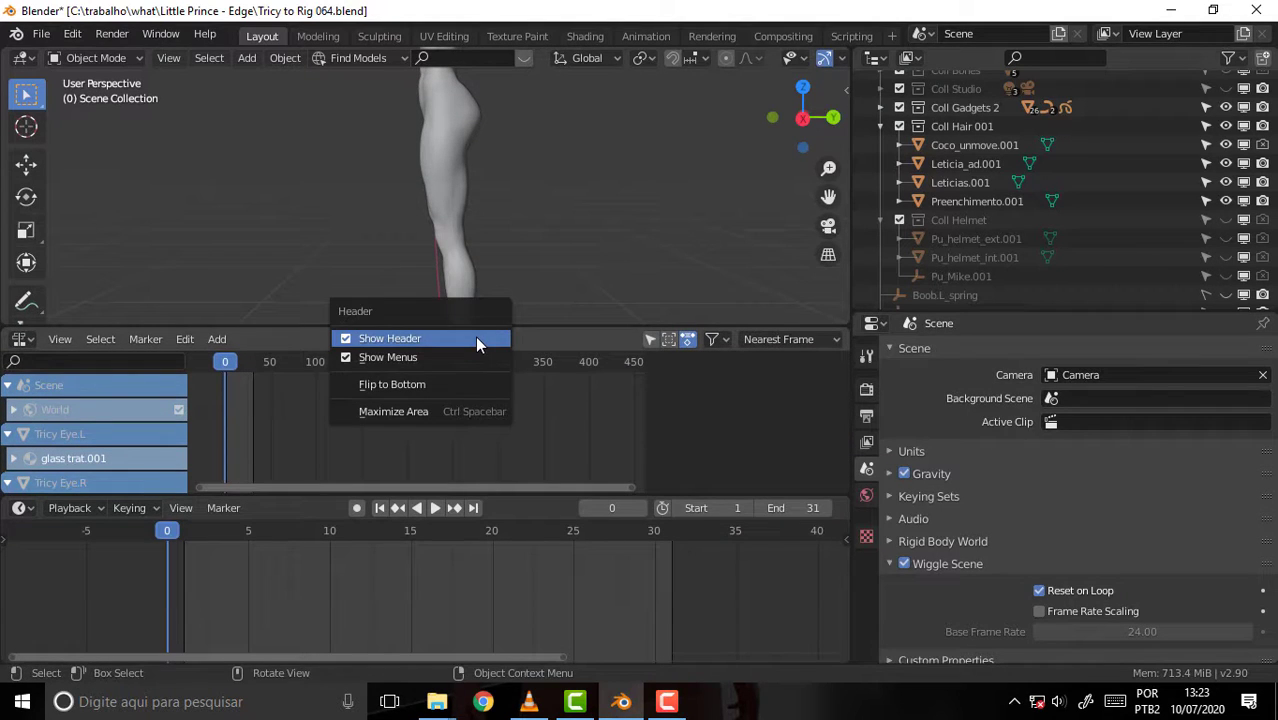
key("Escape")
right_click(542, 323)
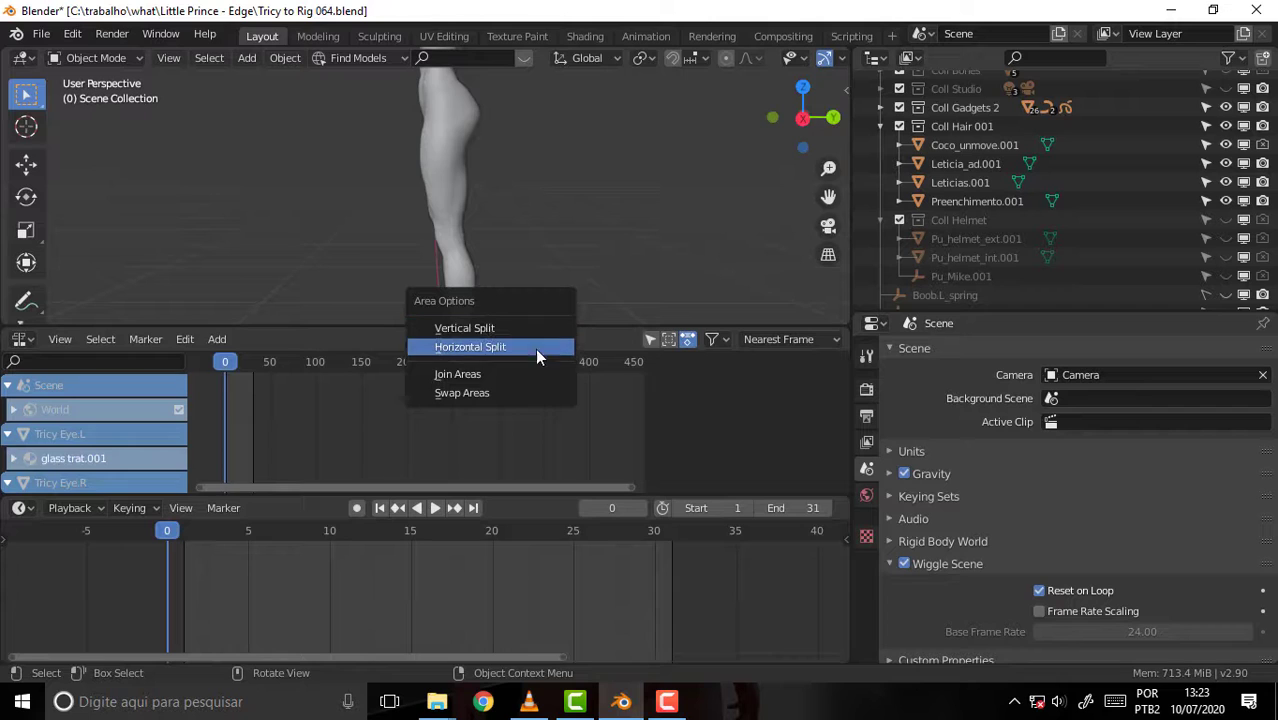
left_click(525, 370)
left_click(526, 368)
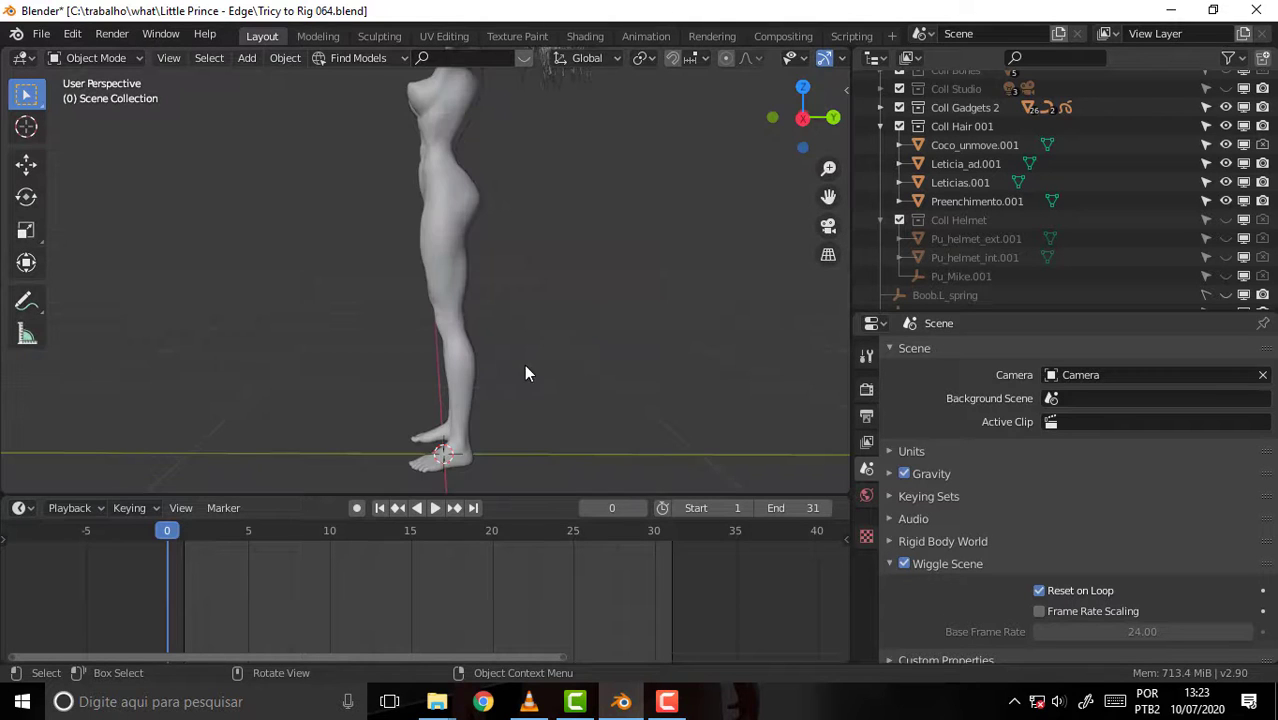
- Unhide the Armature in the Outliner and frame the whole figure in the viewport
scroll(1060, 190, "up", 10)
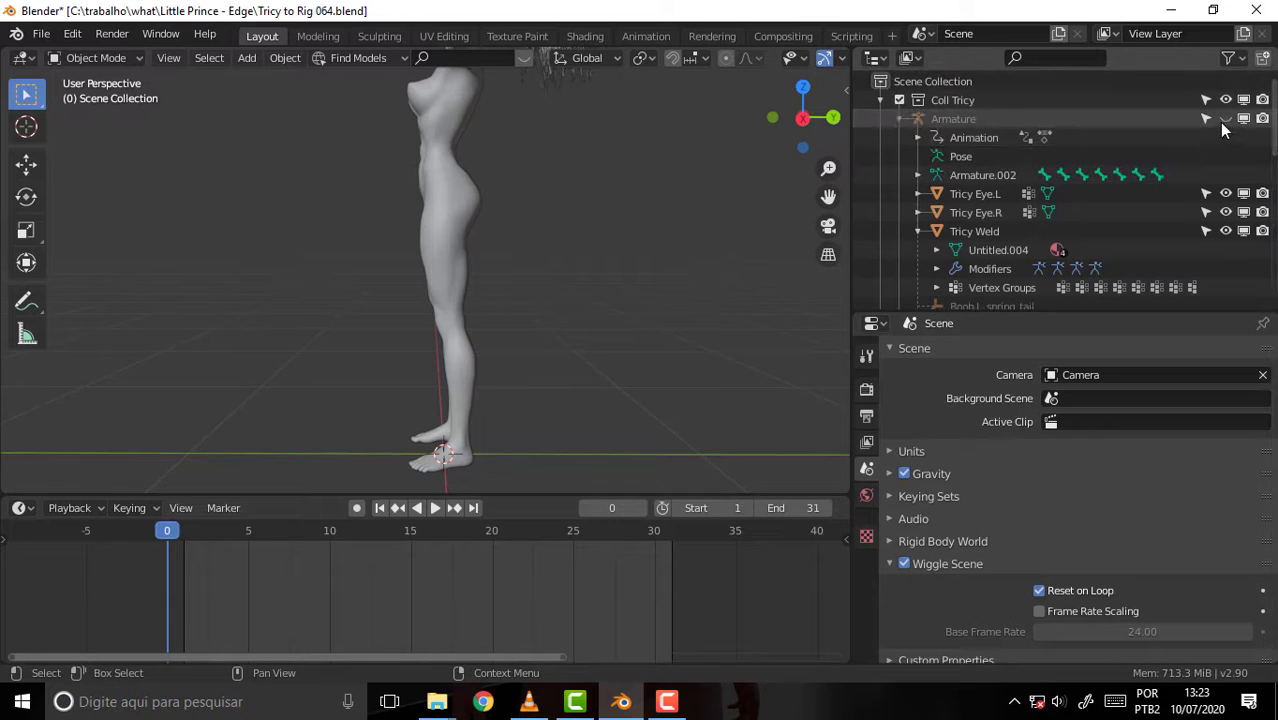
left_click(1225, 118)
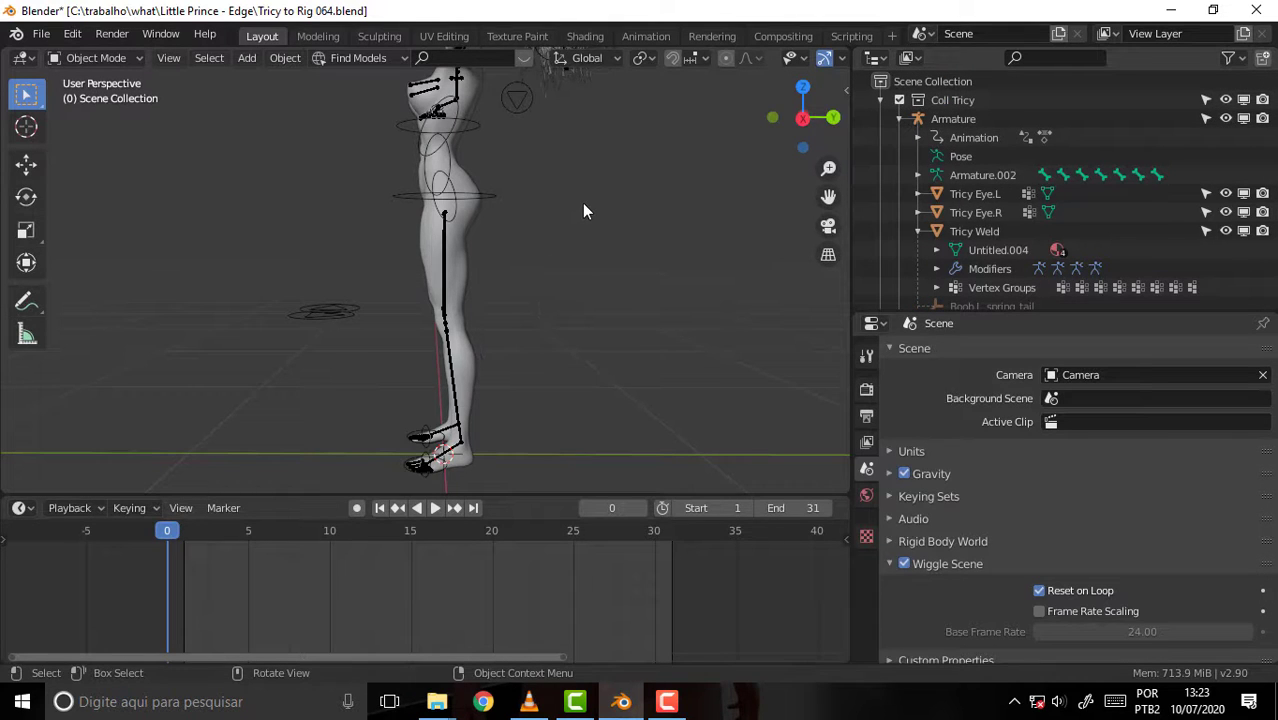
mouse_move(828, 196)
left_mouse_down()
mouse_move(814, 272)
mouse_move(536, 298)
left_mouse_up()
- Select the Armature, switch to Pose Mode, and box-select all its bones
left_click_drag(581, 126, 322, 488)
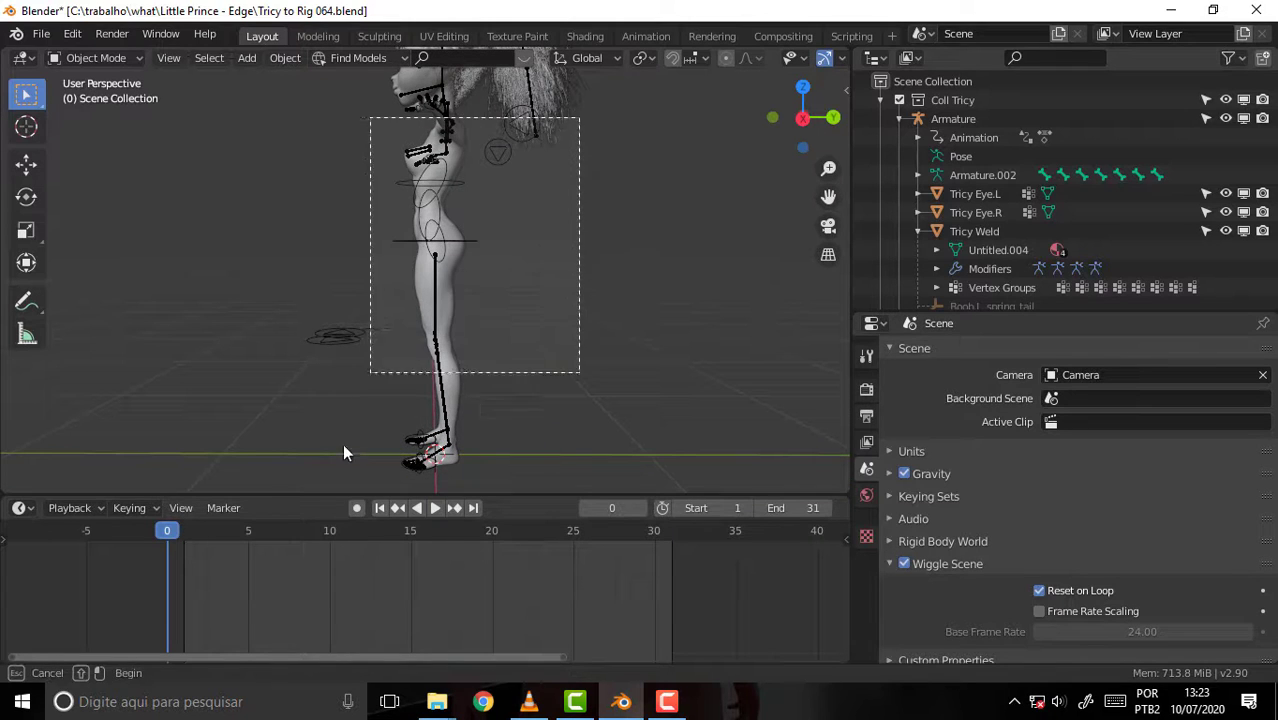
left_click(464, 249)
left_click(87, 61)
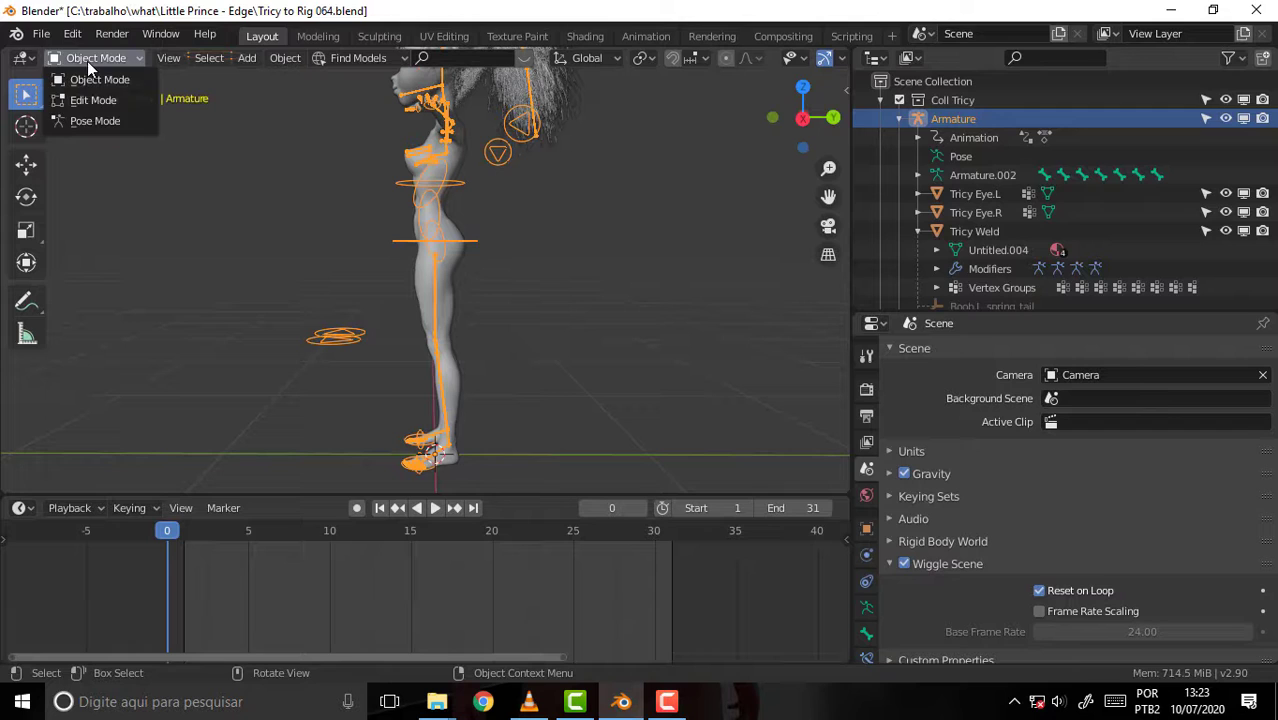
left_click(98, 123)
left_click_drag(590, 104, 271, 473)
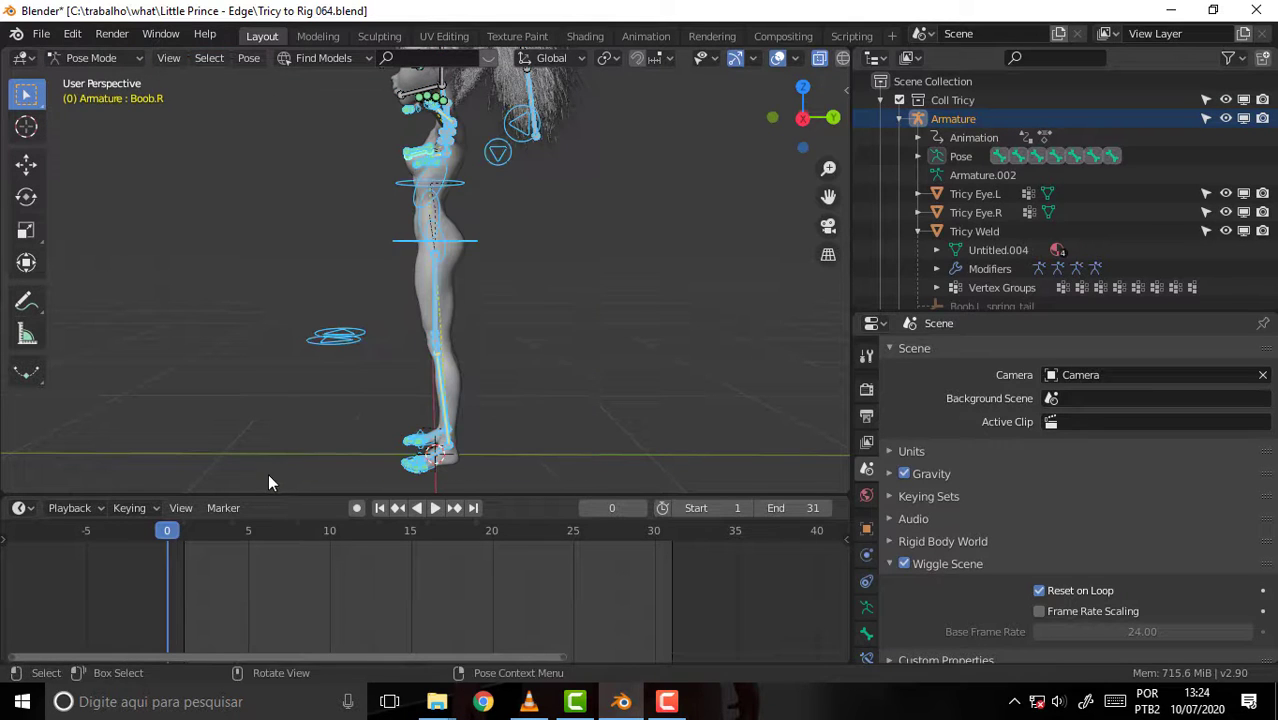
- Key all bones at frame 0 and preview the walk stride at frame 1
key("i")
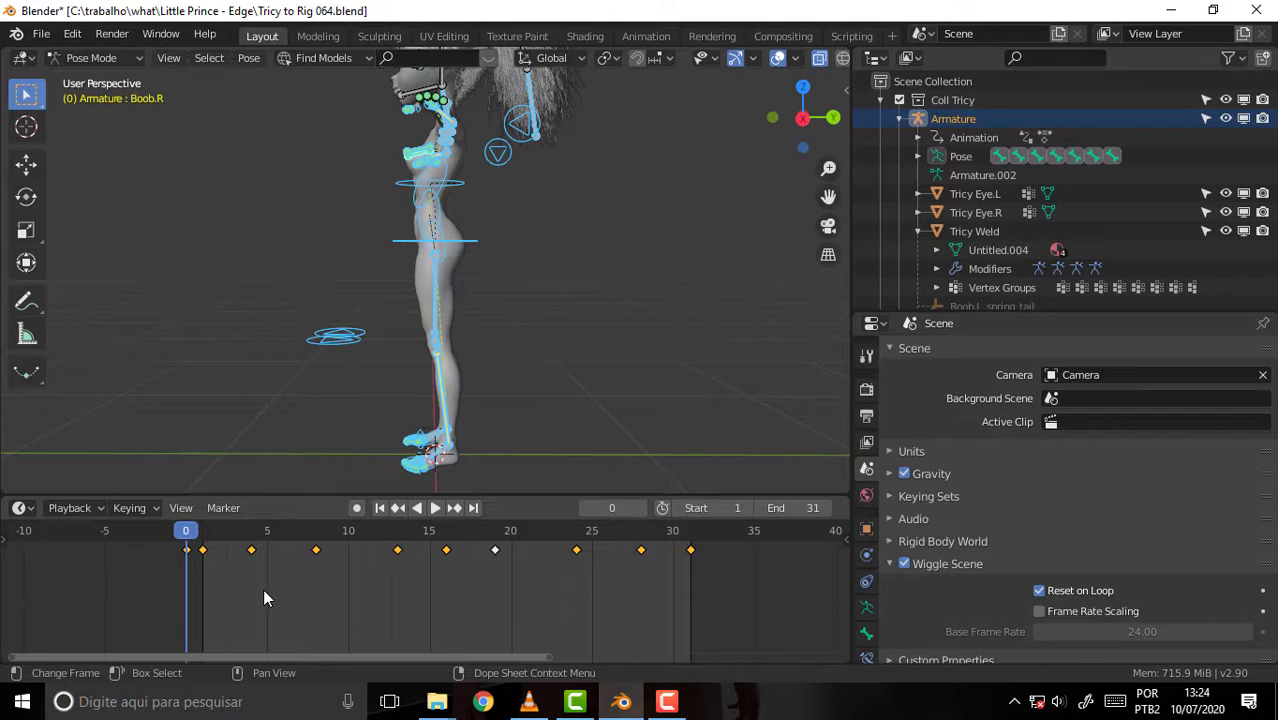
key("space")
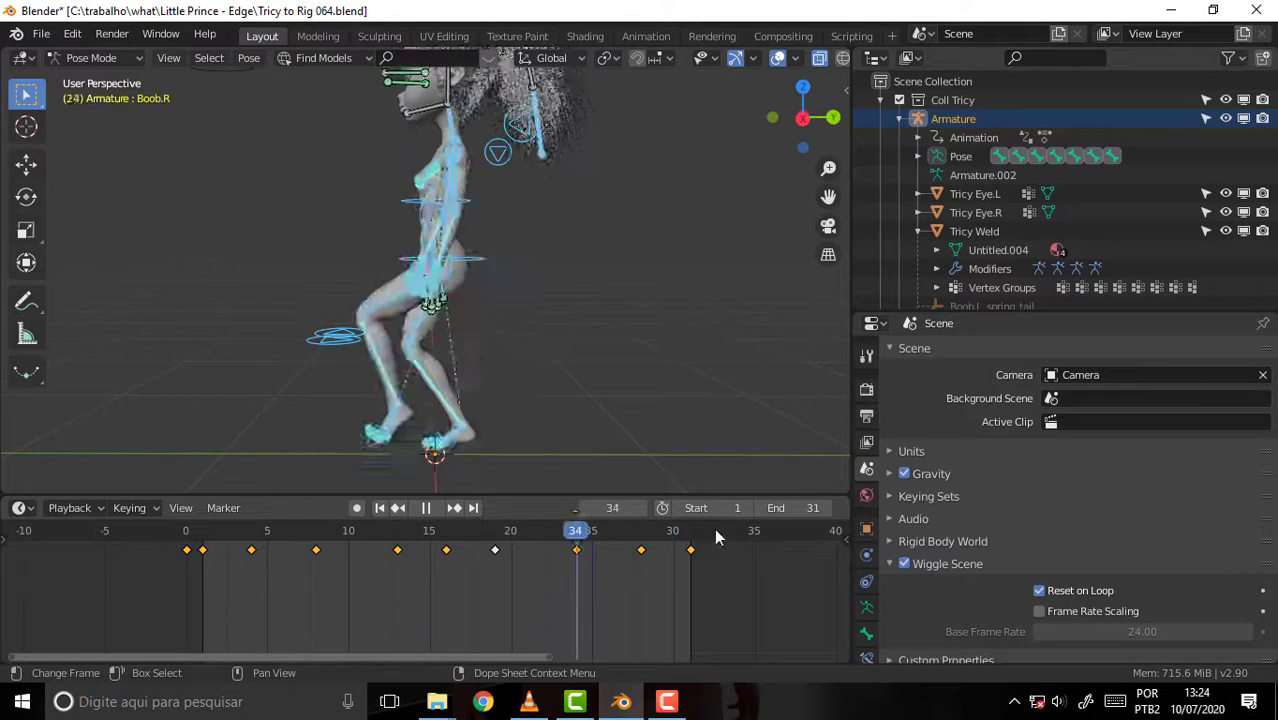
left_click_drag(190, 527, 204, 526)
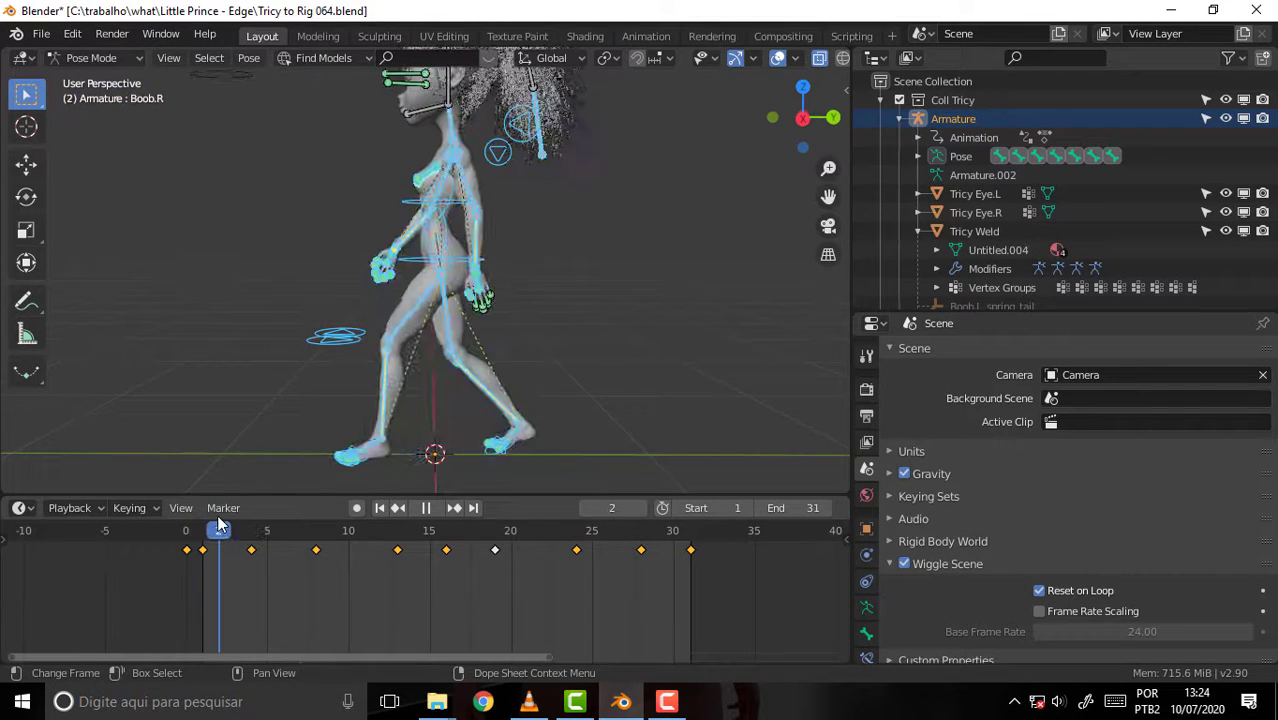
key("space")
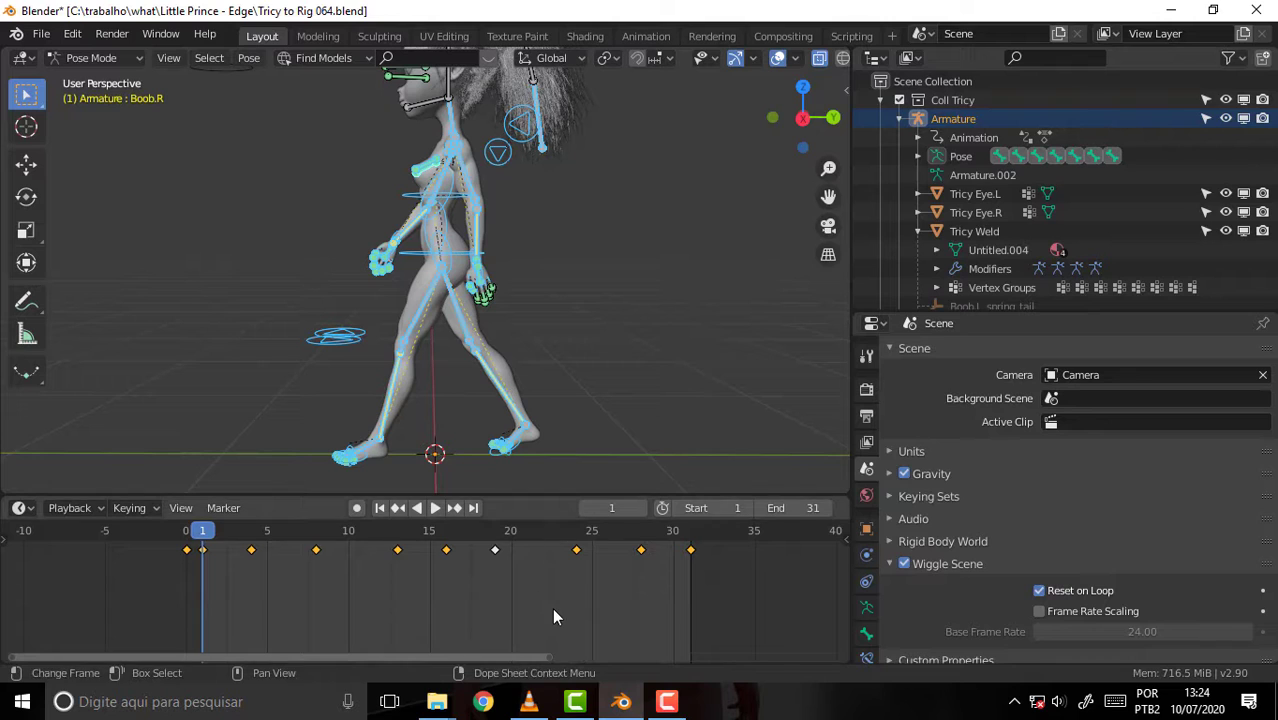
- Delete the later walk keyframes from the timeline
left_click_drag(724, 545, 221, 627)
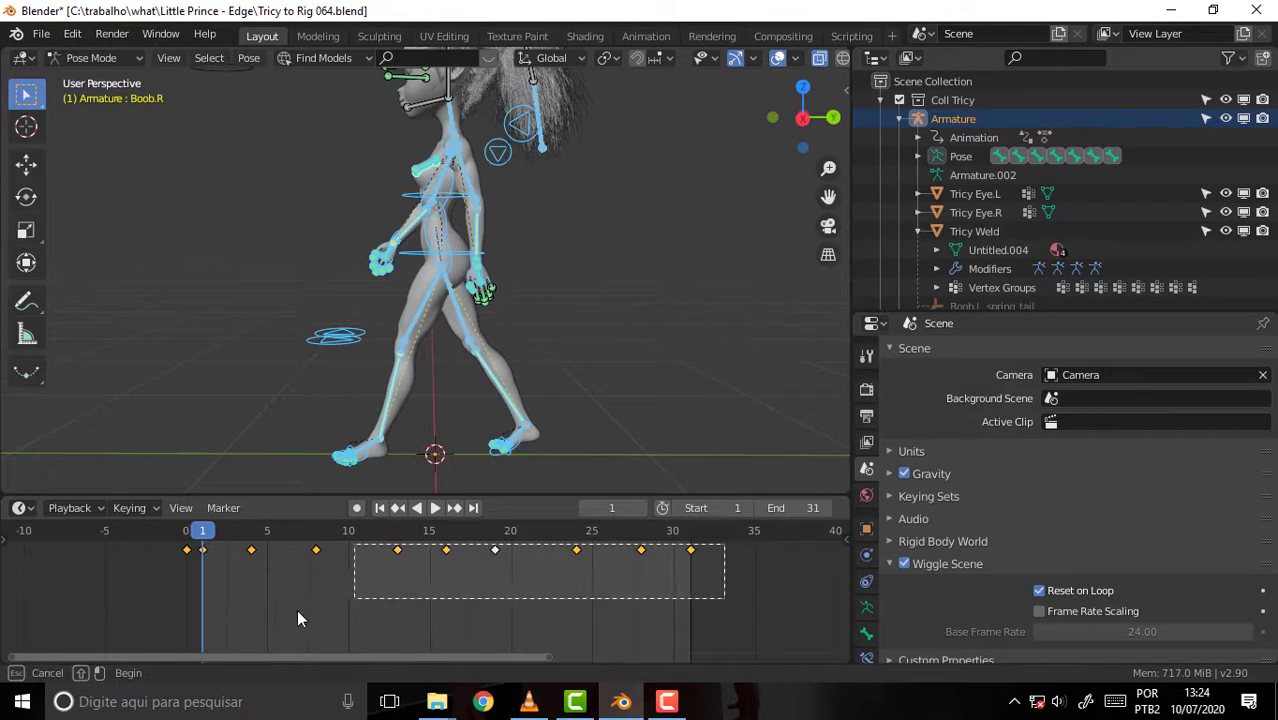
key("x")
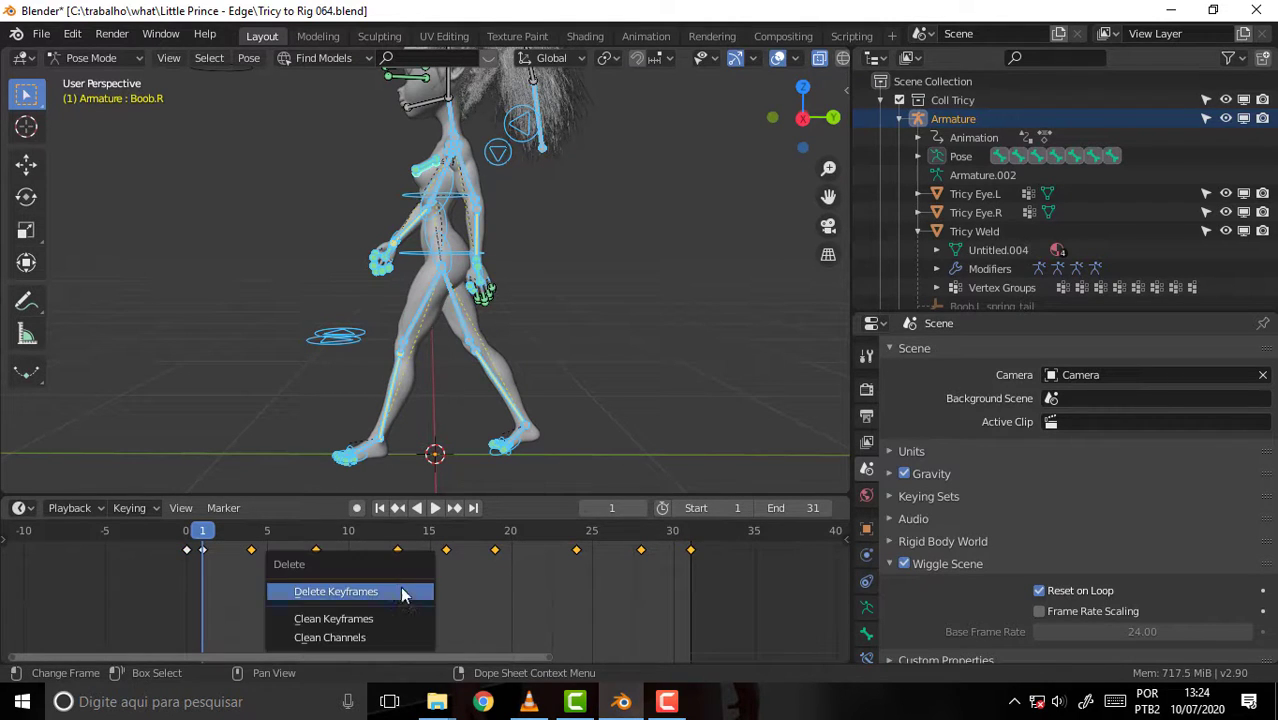
left_click(372, 594)
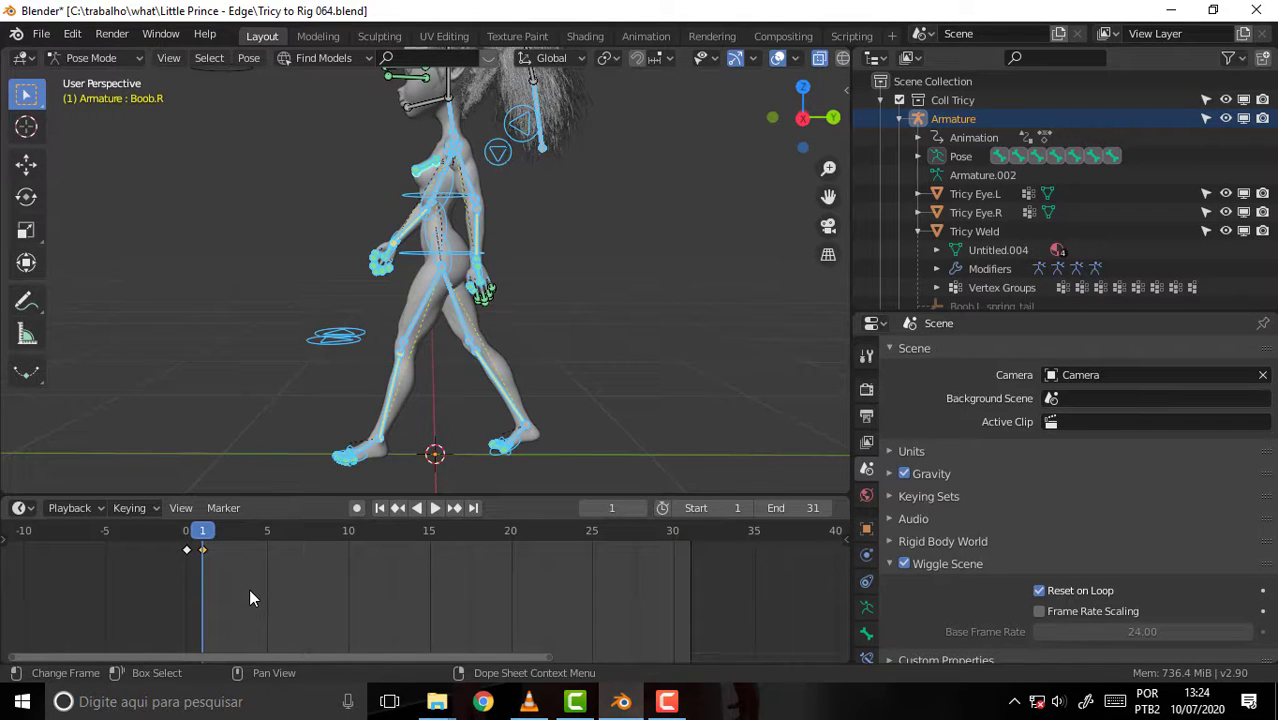
- Duplicate the frame 1 key to frame 31 and play back the loop
key("shift+d")
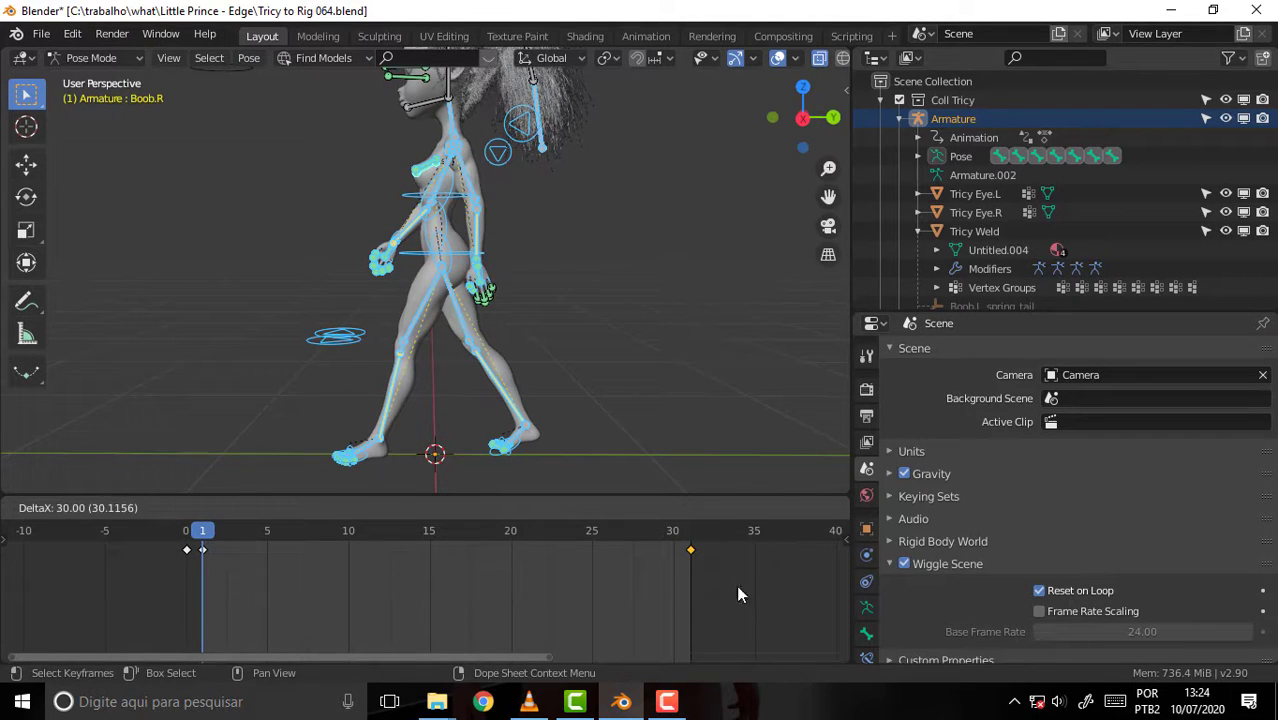
left_click(740, 590)
key("space")
left_click_drag(715, 535, 294, 552)
key("space")
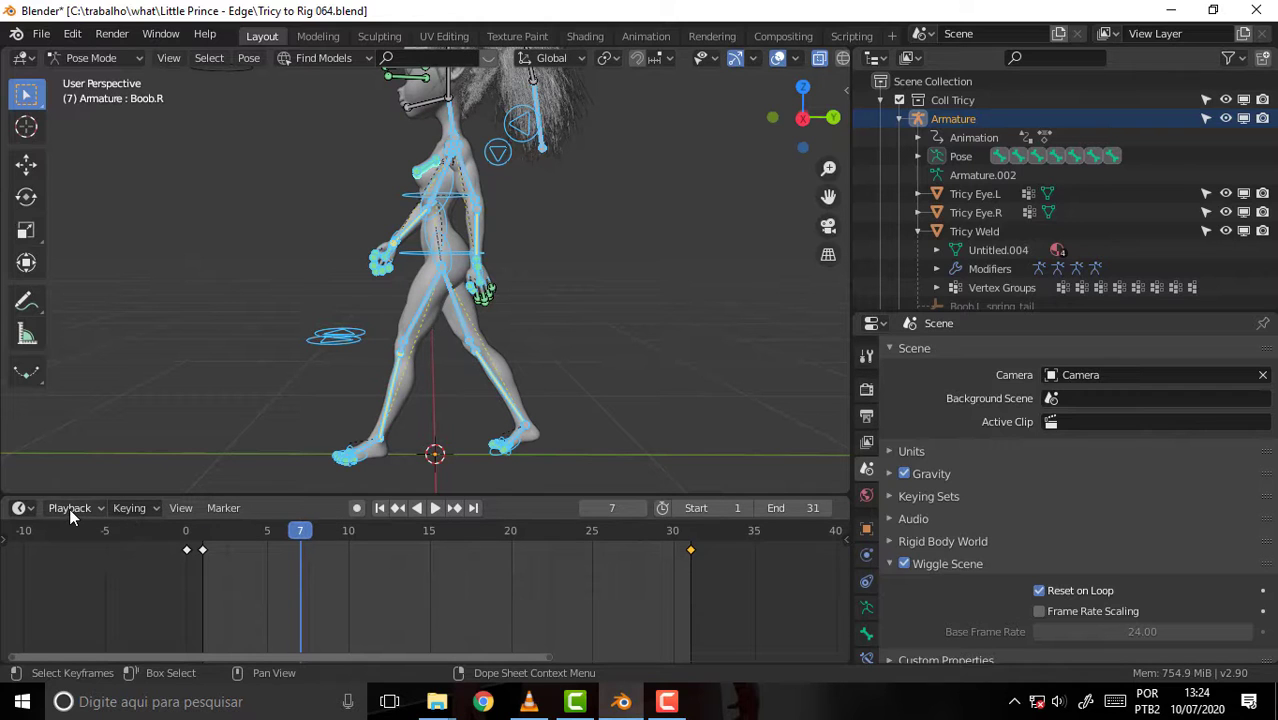
- Switch the bottom editor to the Dope Sheet's Action Editor, expand Summary, and enlarge it
left_click(22, 508)
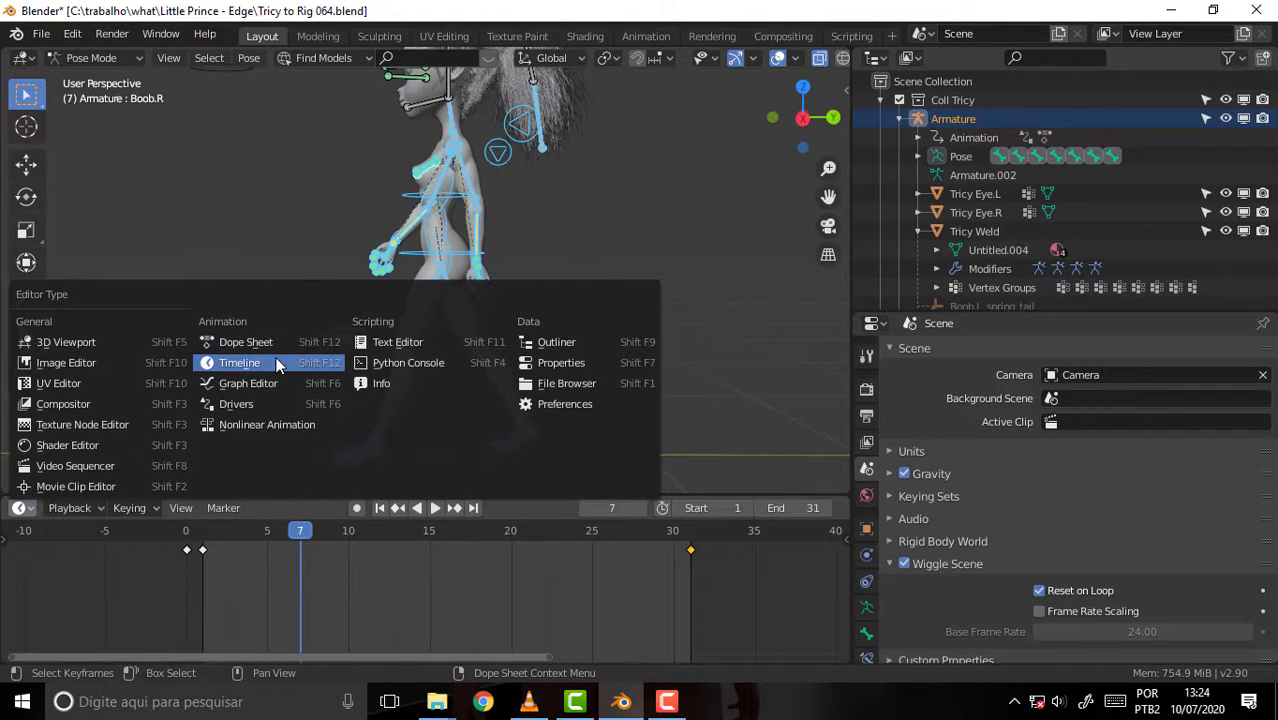
left_click(250, 342)
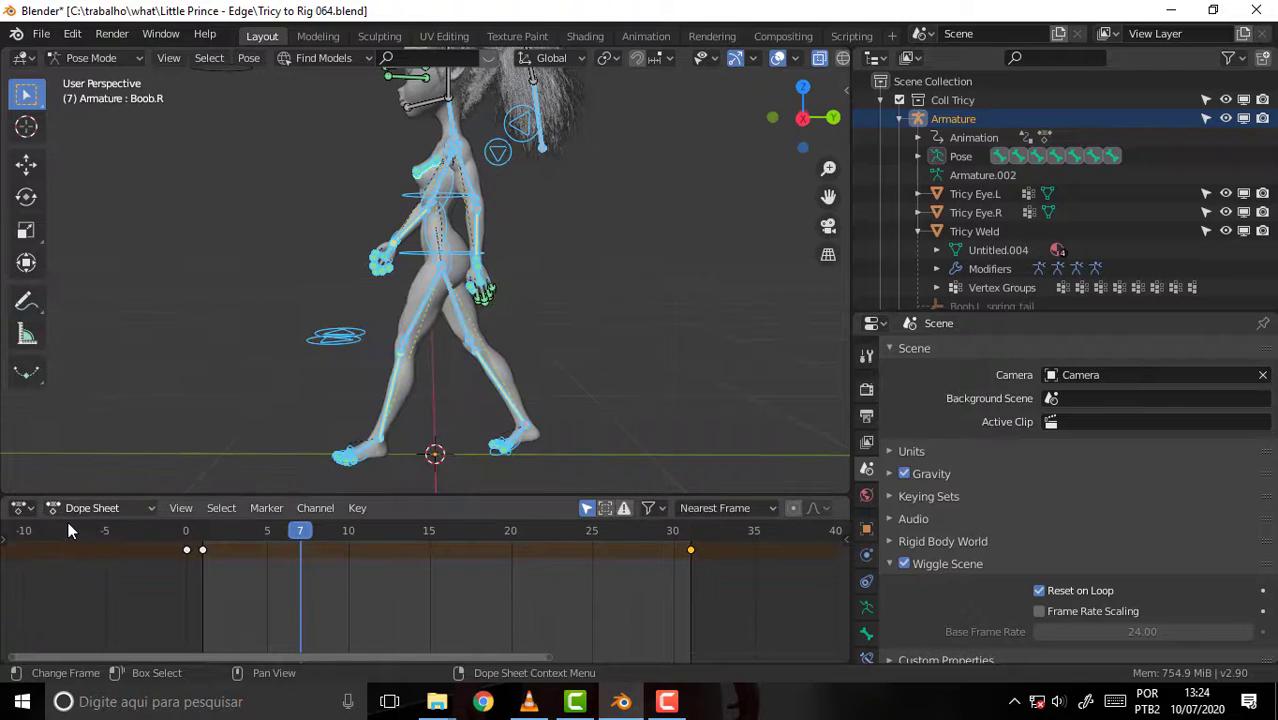
left_click(90, 508)
left_click(86, 551)
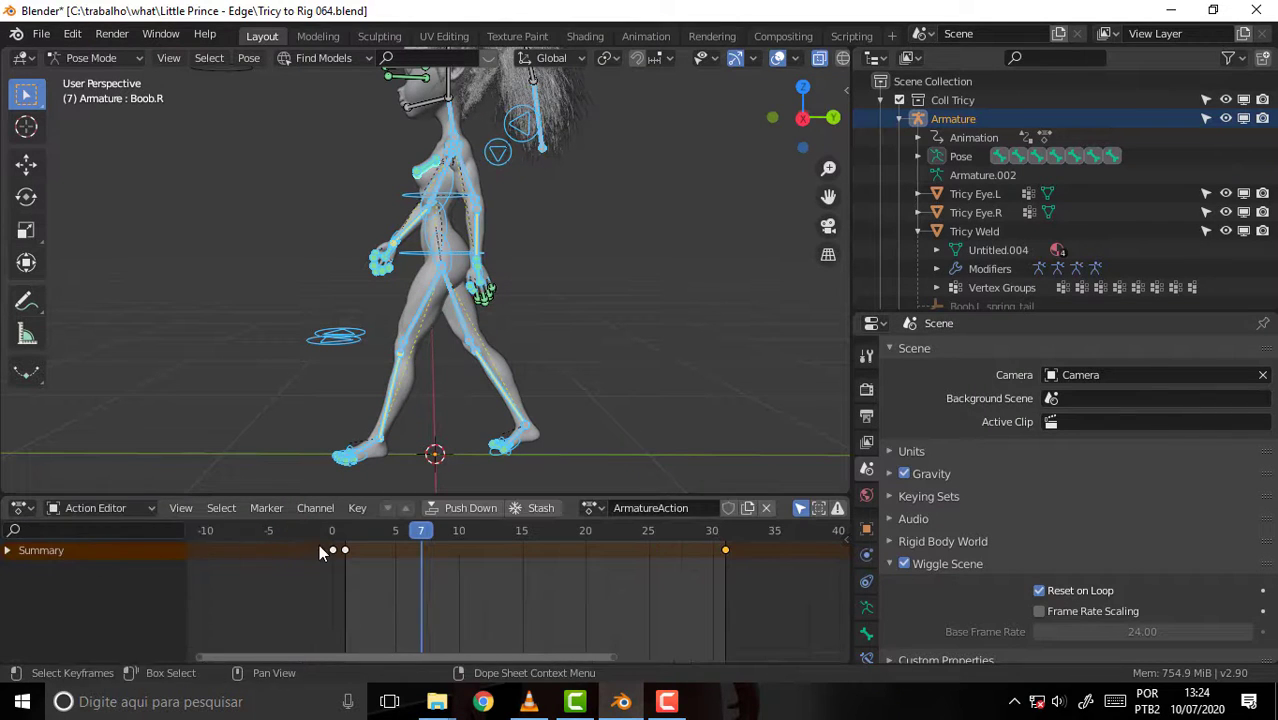
left_click(8, 551)
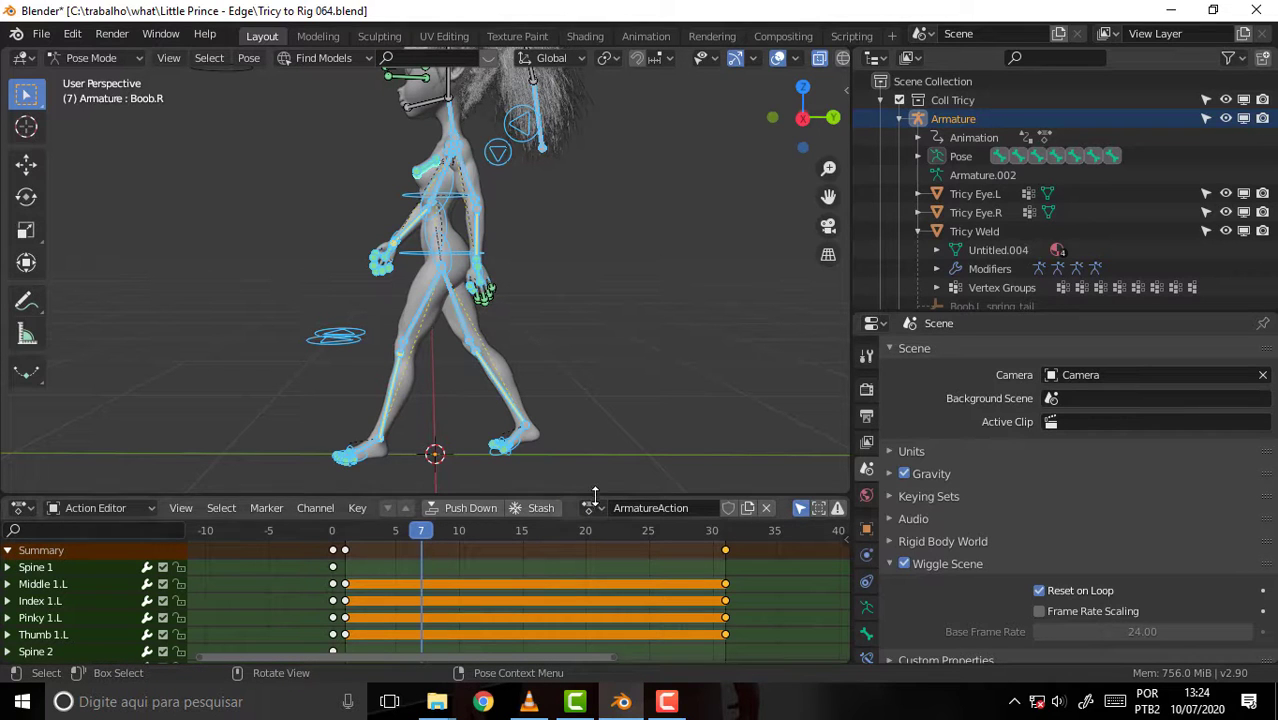
mouse_move(594, 491)
left_mouse_down()
mouse_move(584, 22)
mouse_move(468, 420)
left_mouse_up()
left_click_drag(428, 460, 345, 458)
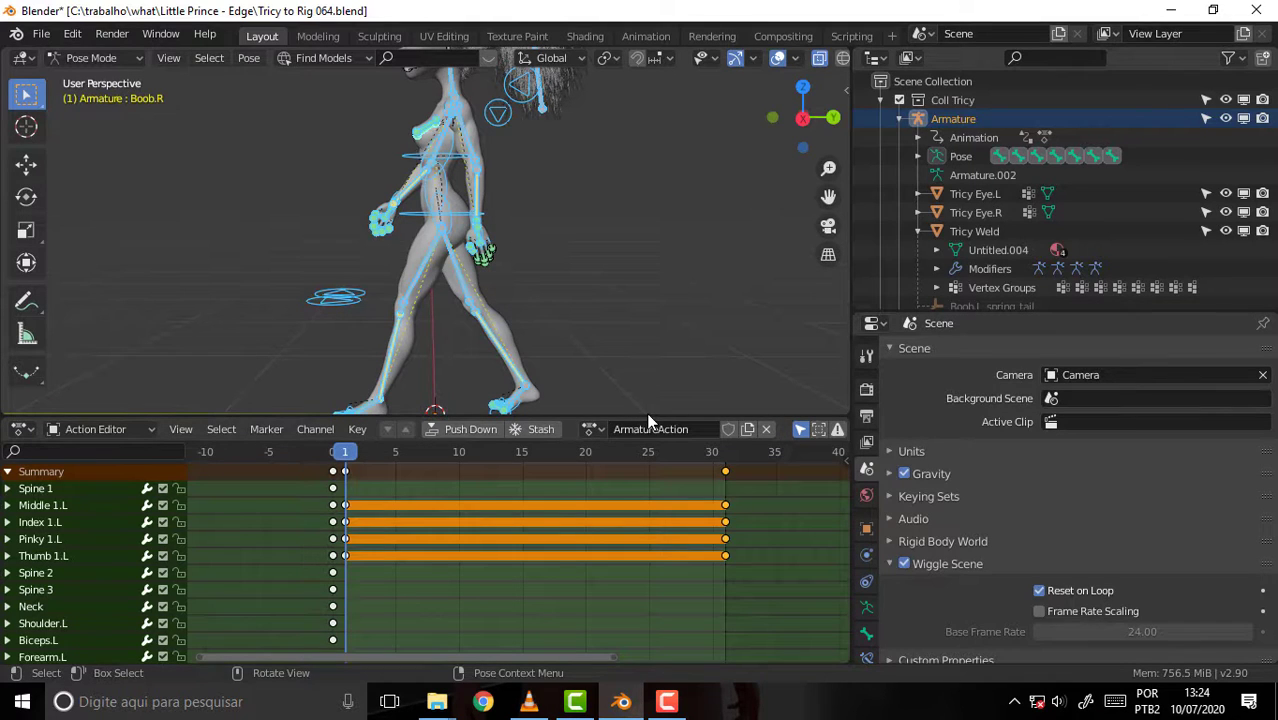
- Insert location, rotation and scale keys for the bones at frame 1
left_click_drag(647, 413, 650, 454)
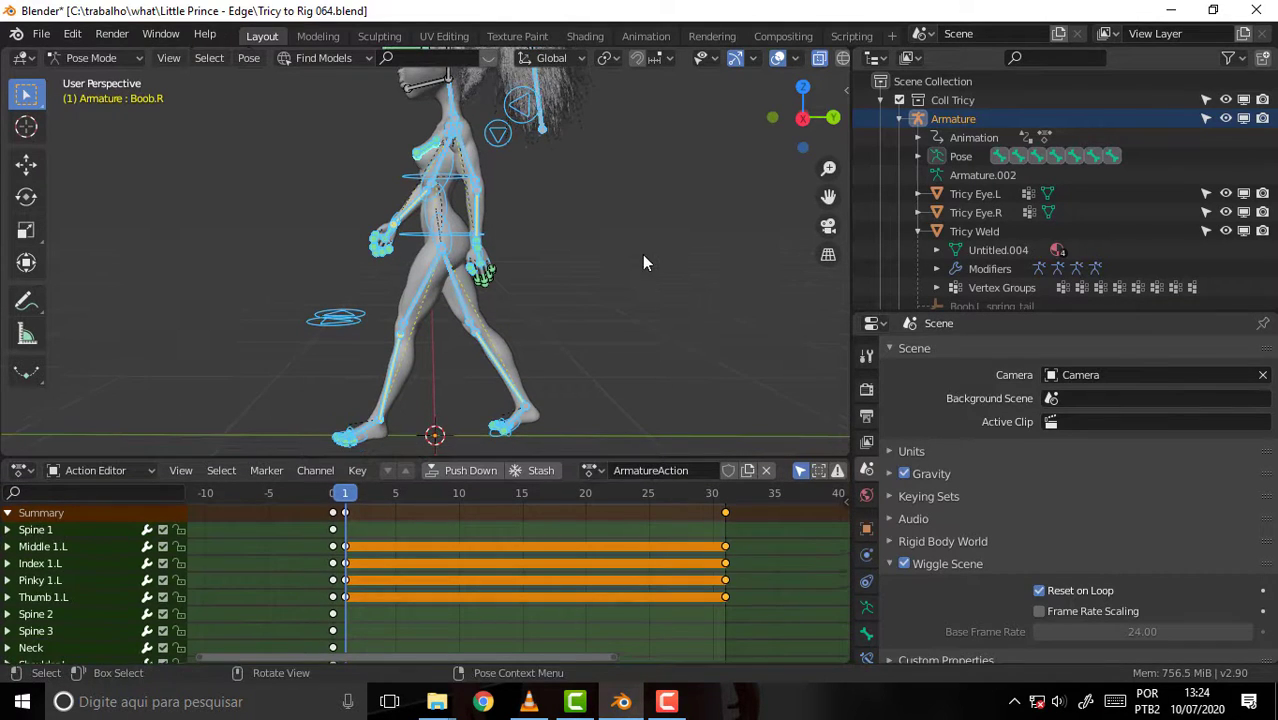
key("i")
left_click(626, 360)
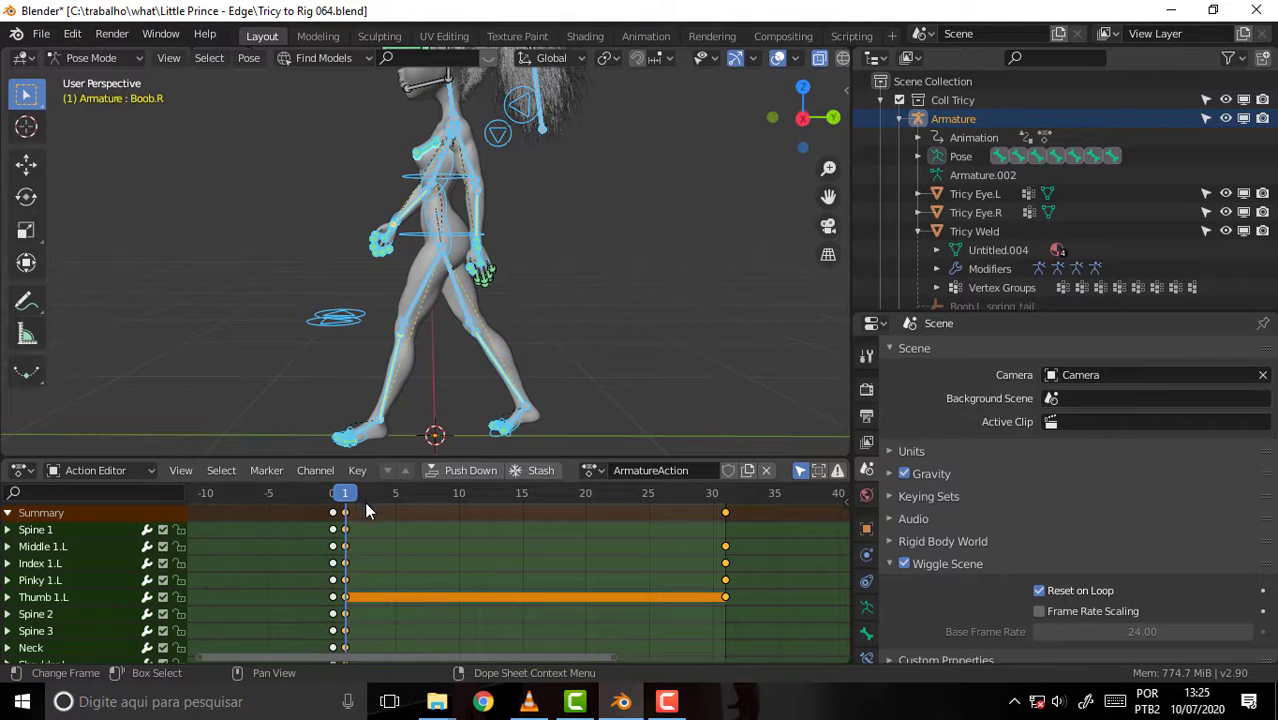
key("g")
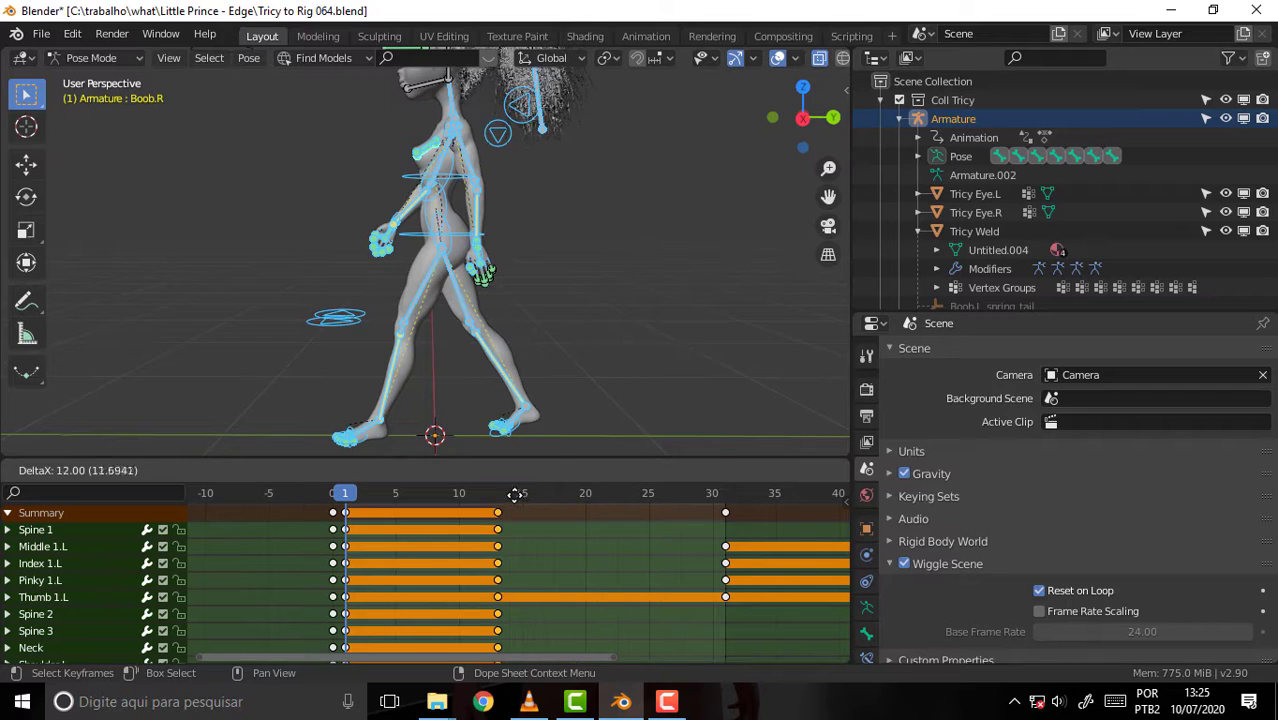
key("Escape")
- Duplicate all frame-1 keys 30 frames later to frame 31, then scrub to frame 16
left_click(392, 527)
key("b")
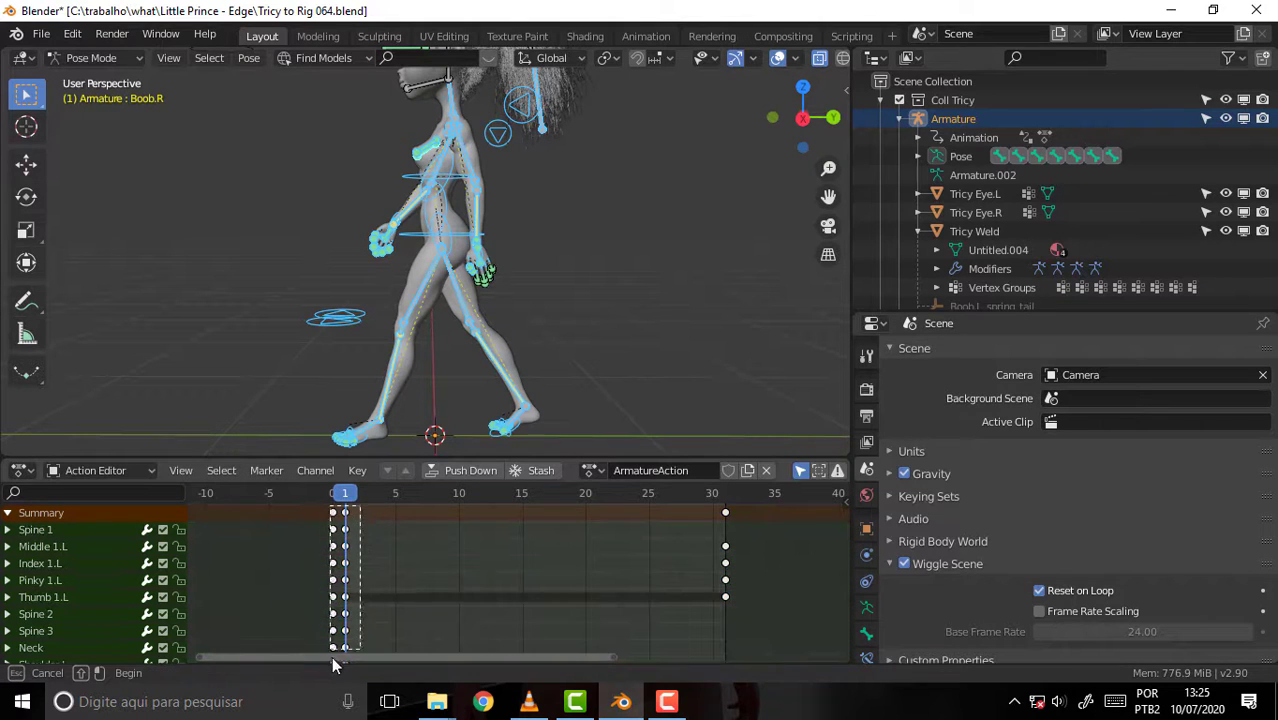
left_click_drag(330, 505, 402, 652)
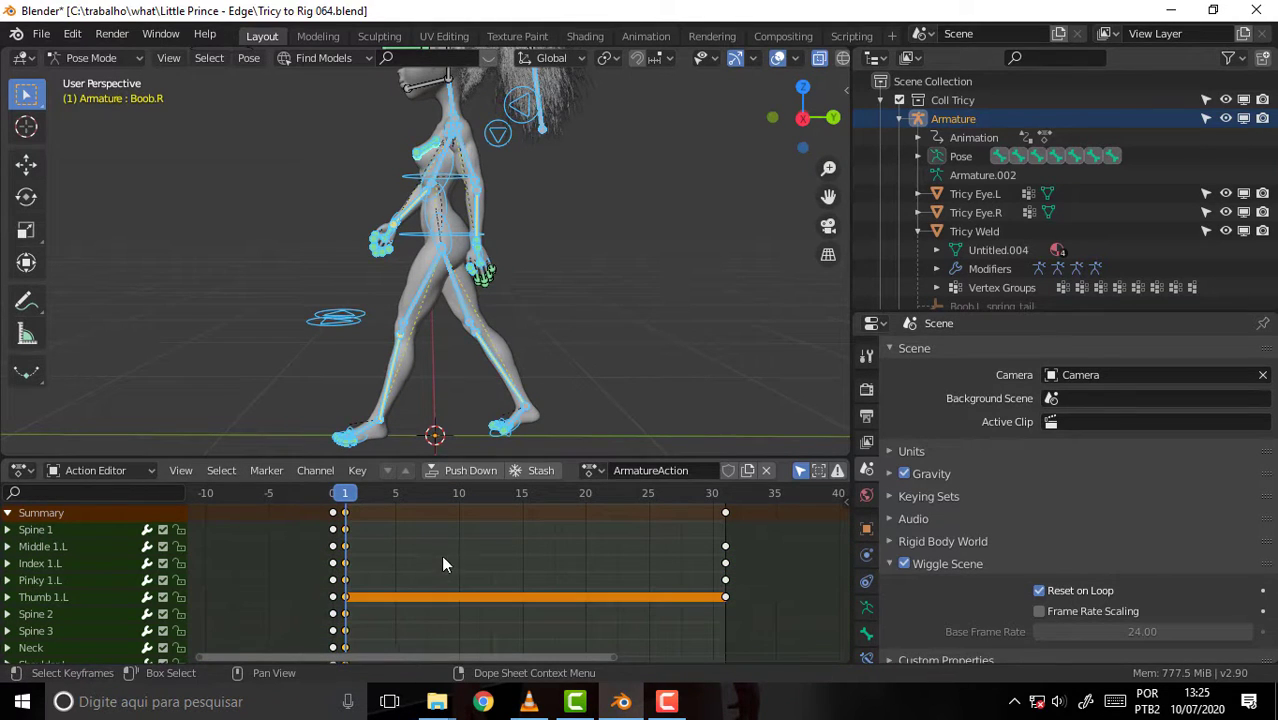
key("shift+d")
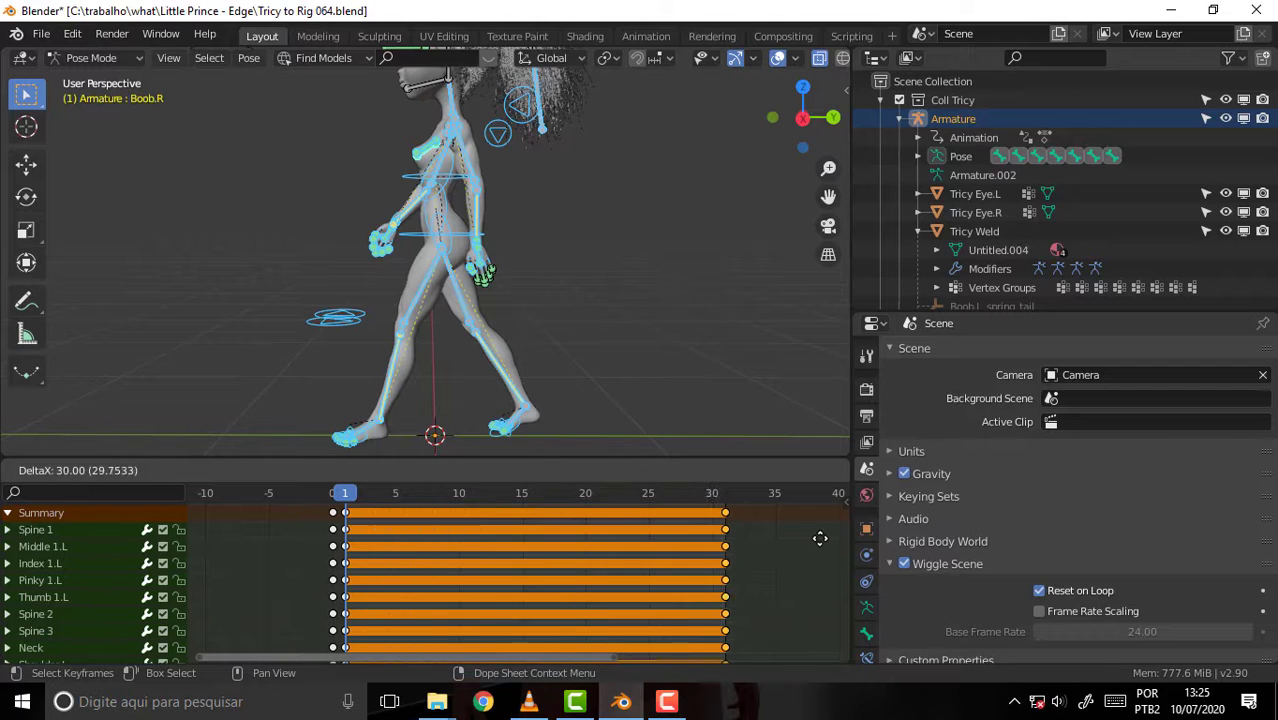
left_click(819, 538)
key("space")
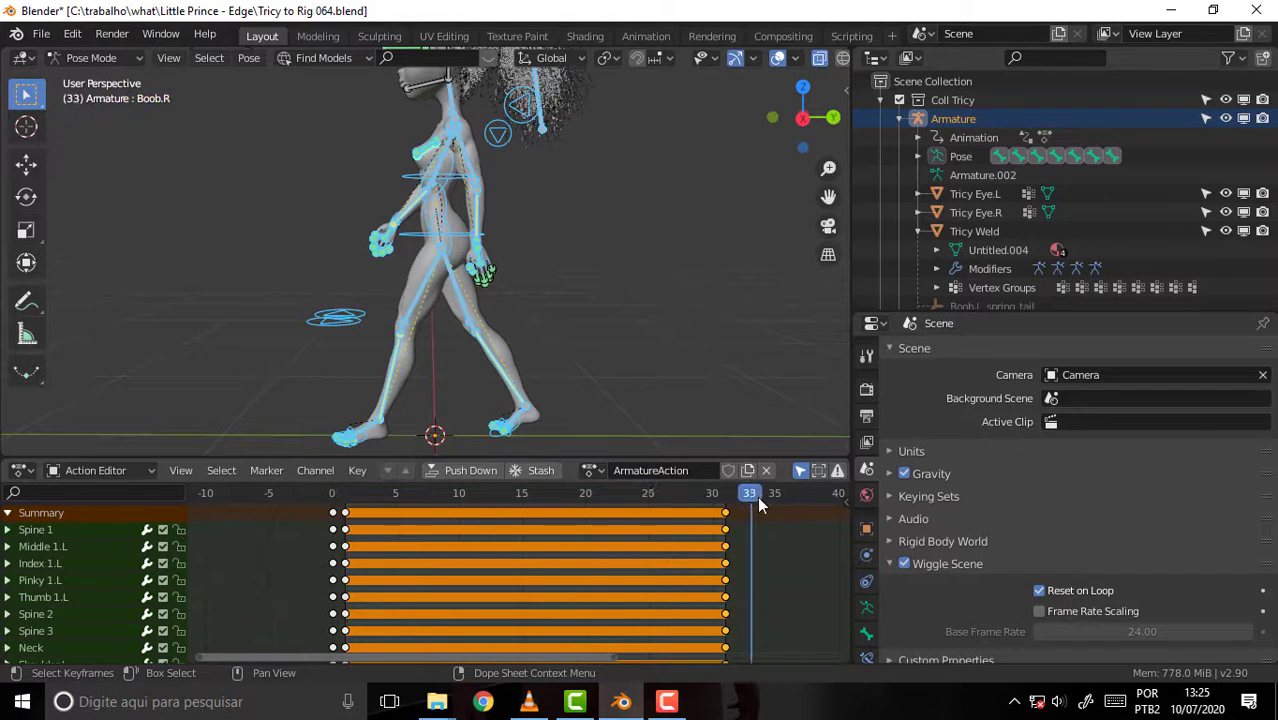
left_click_drag(575, 515, 530, 532)
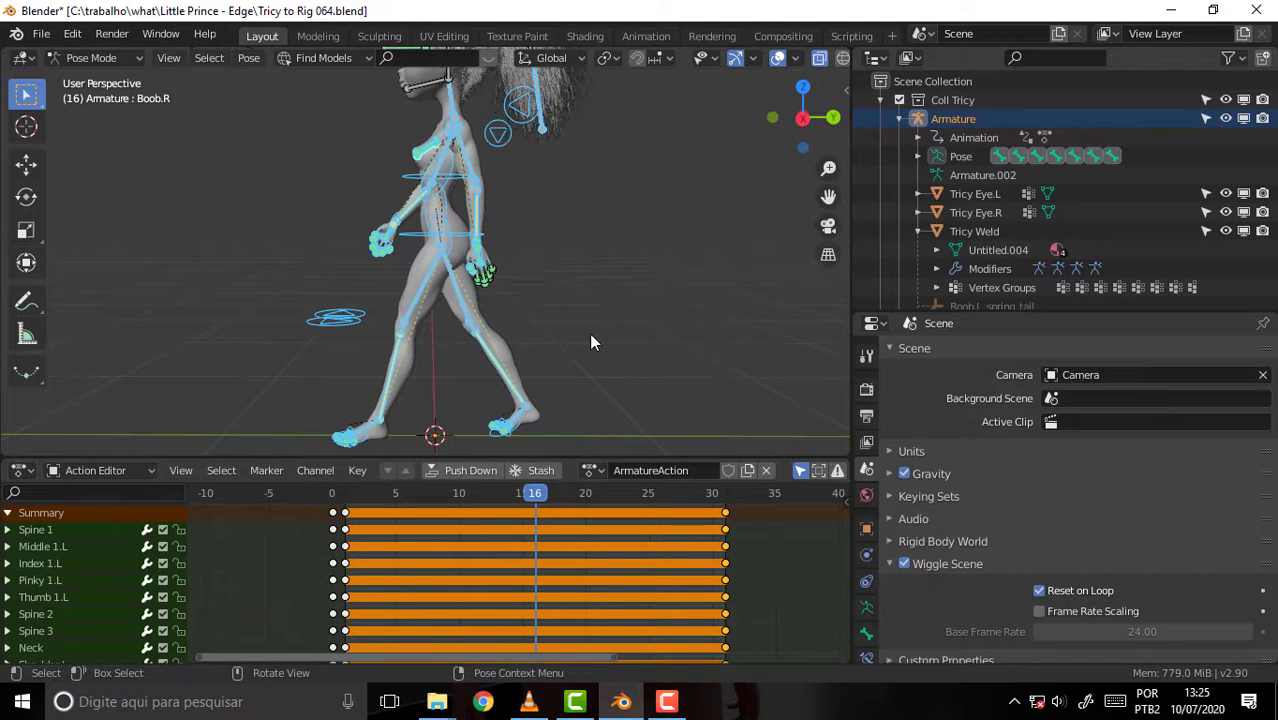
mouse_move(629, 298)
middle_mouse_down()
mouse_move(737, 300)
mouse_move(719, 305)
middle_mouse_up()
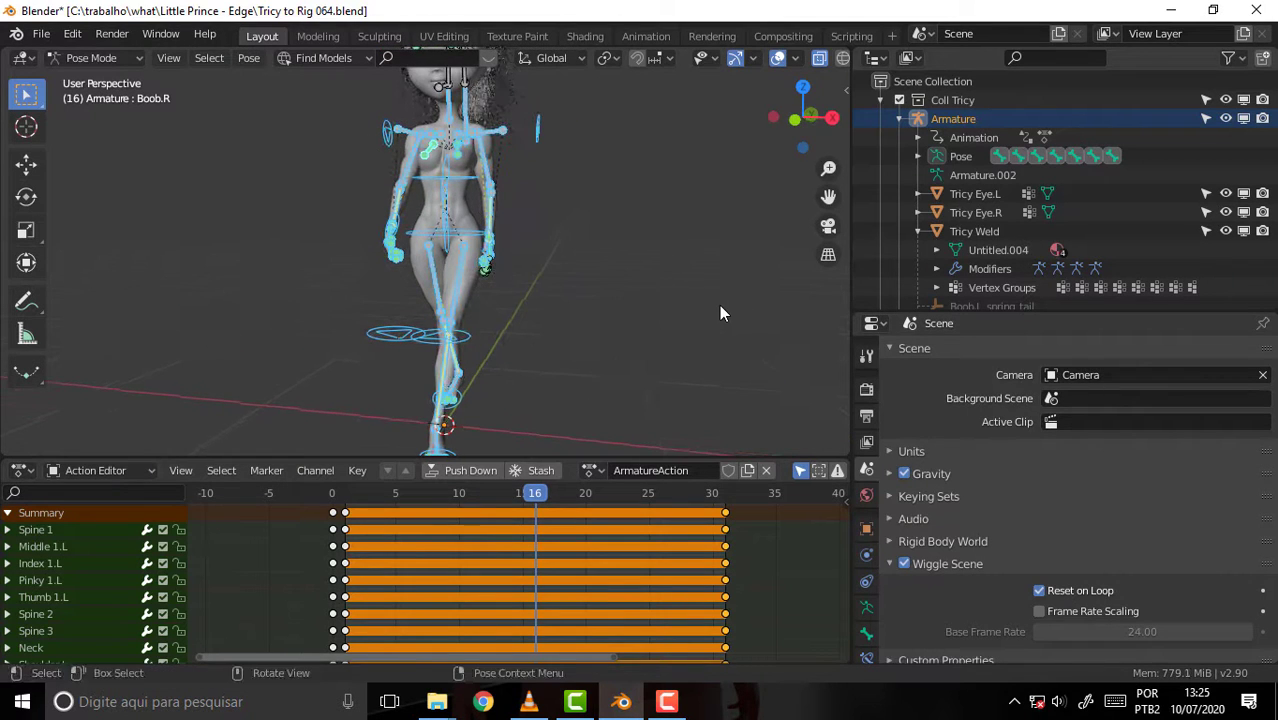
- Box-select both hands and forearm bones, then set the playhead to frame 31
scroll(699, 306, "up", 2)
scroll(699, 306, "up", 1)
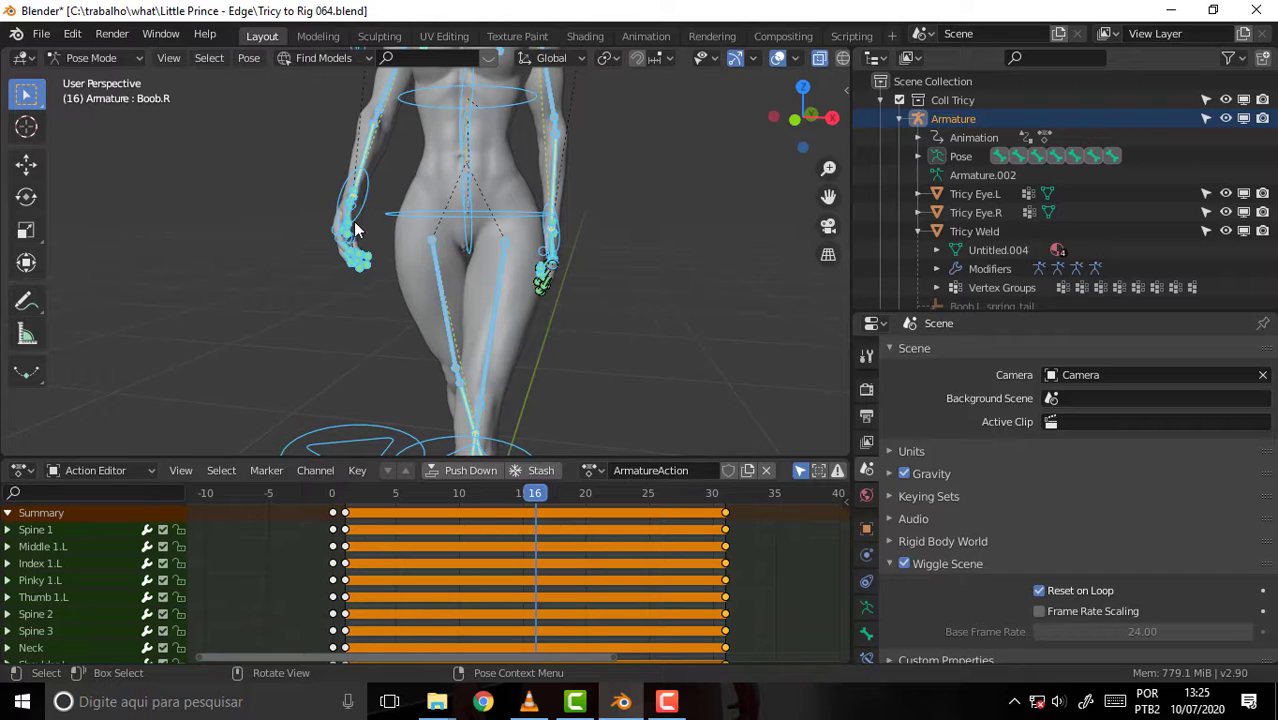
key("b")
left_click_drag(310, 183, 374, 291)
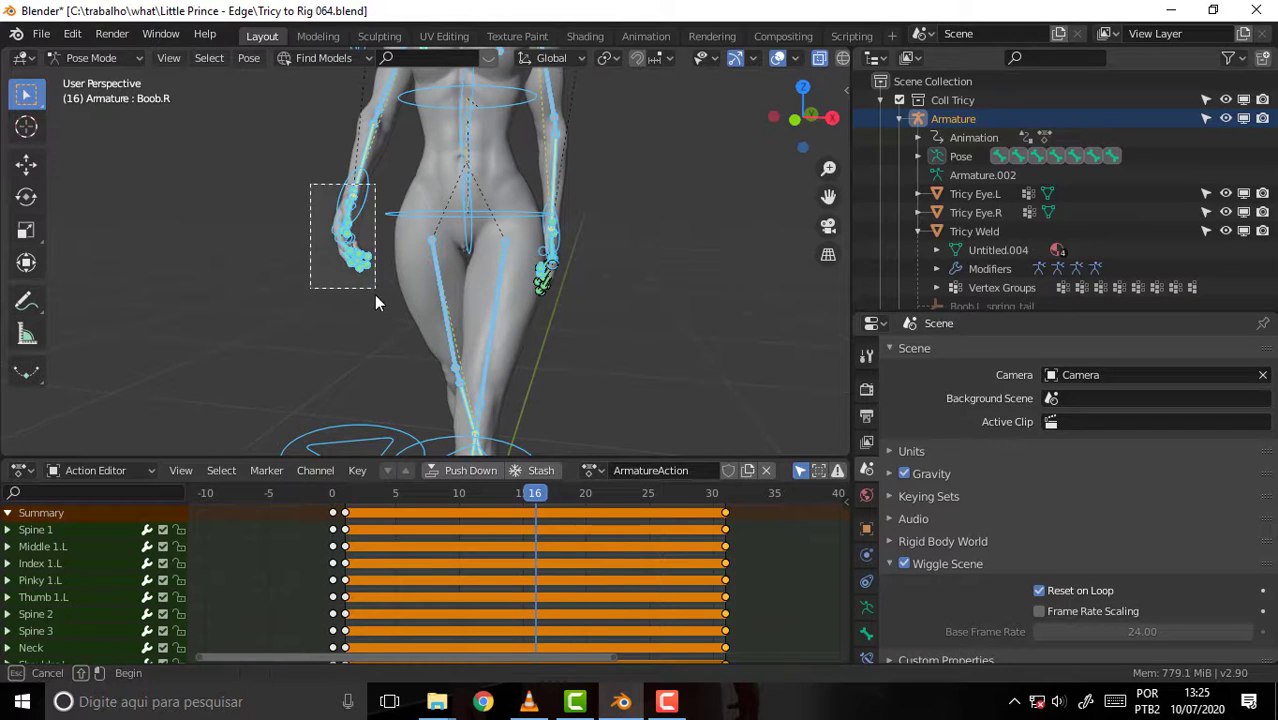
key("b")
left_click_drag(588, 220, 546, 288)
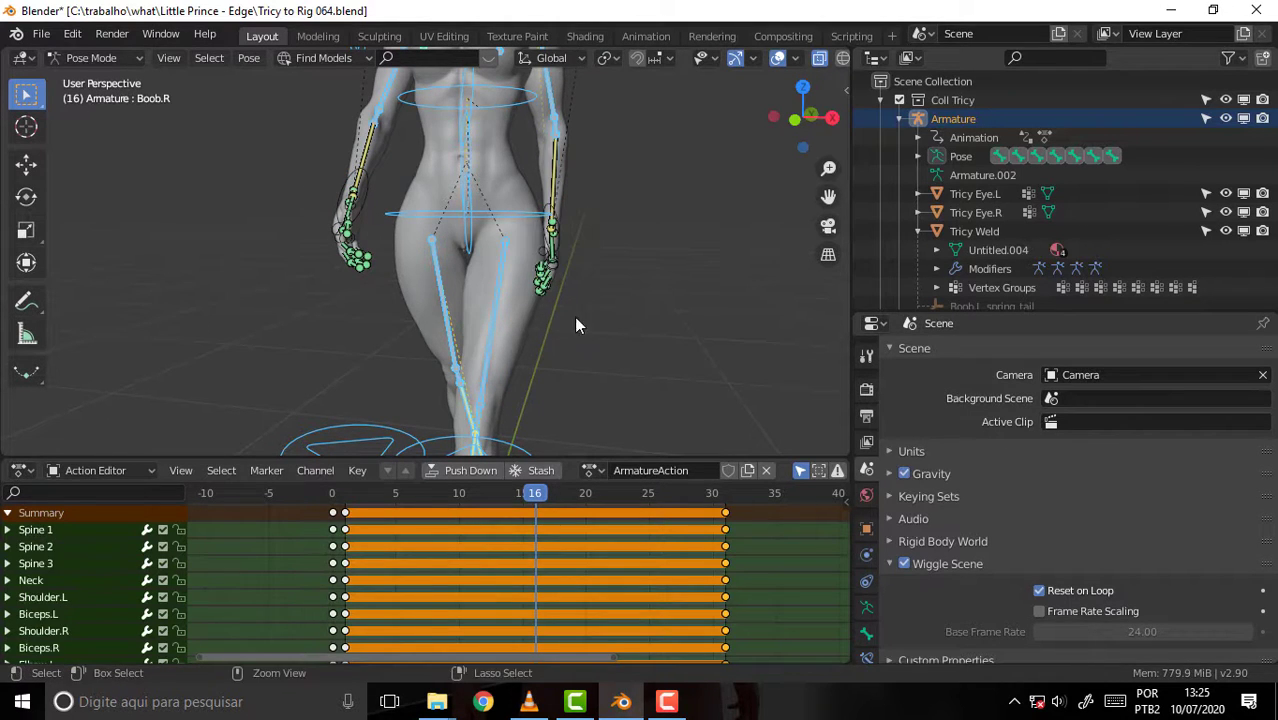
middle_click_drag(689, 284, 575, 283)
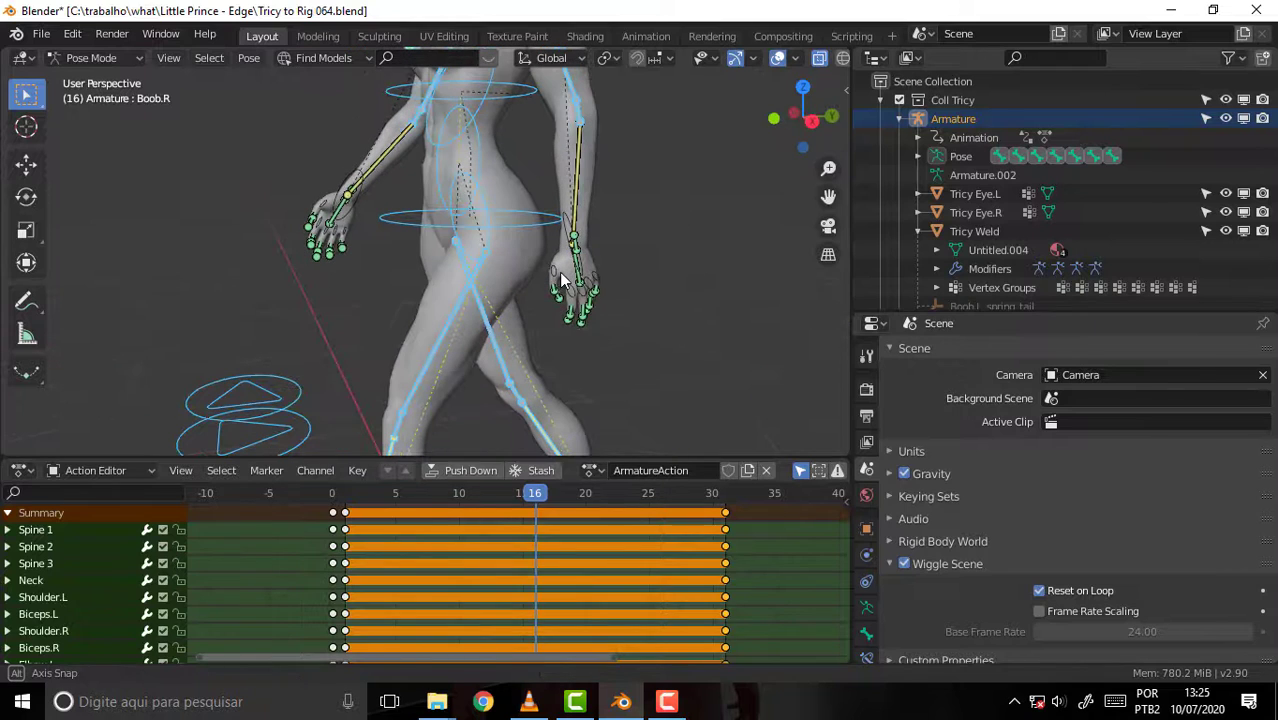
left_click_drag(535, 493, 723, 496)
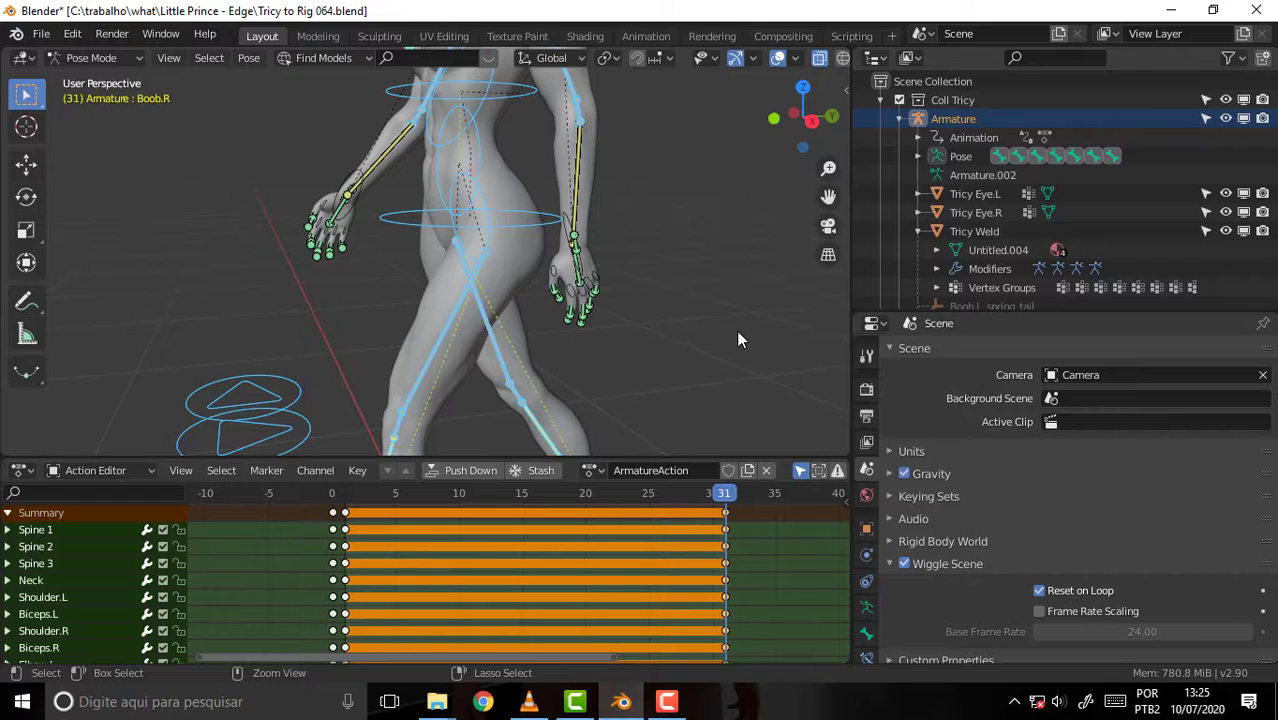
- Copy the hands' frame-31 pose, paste it X-flipped at frame 16, then deselect
key("ctrl+c")
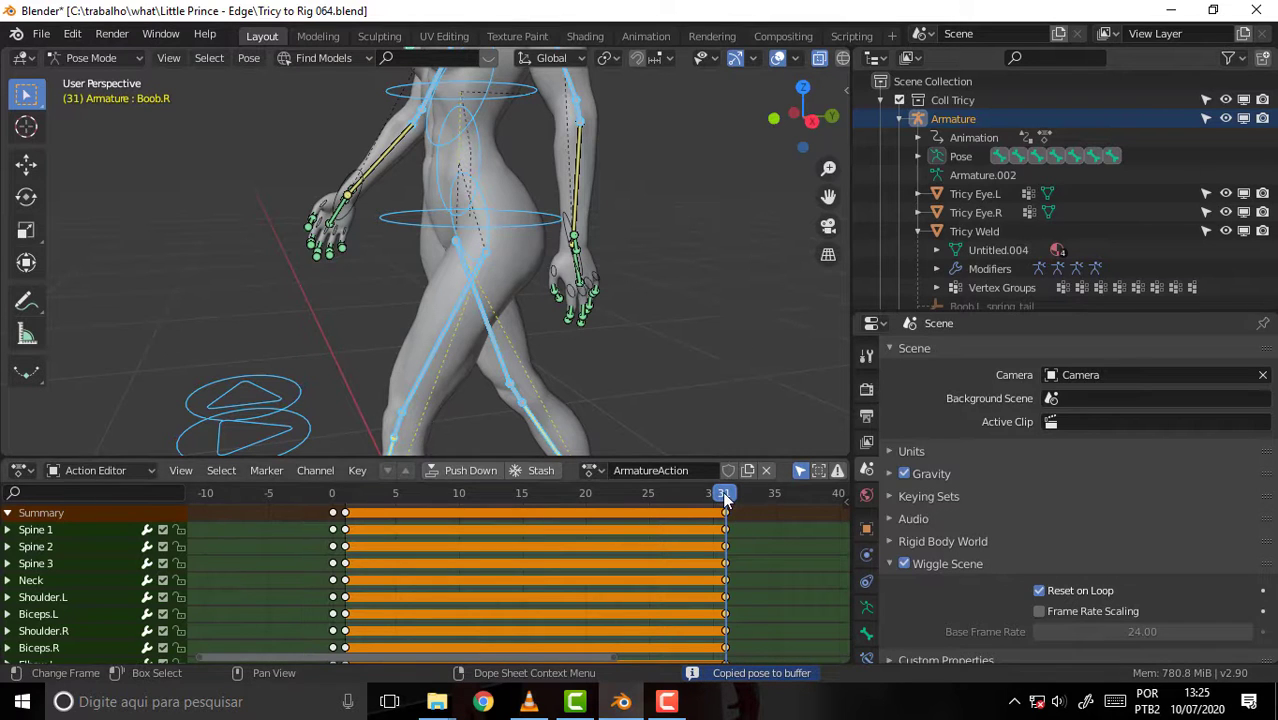
left_click_drag(725, 500, 533, 510)
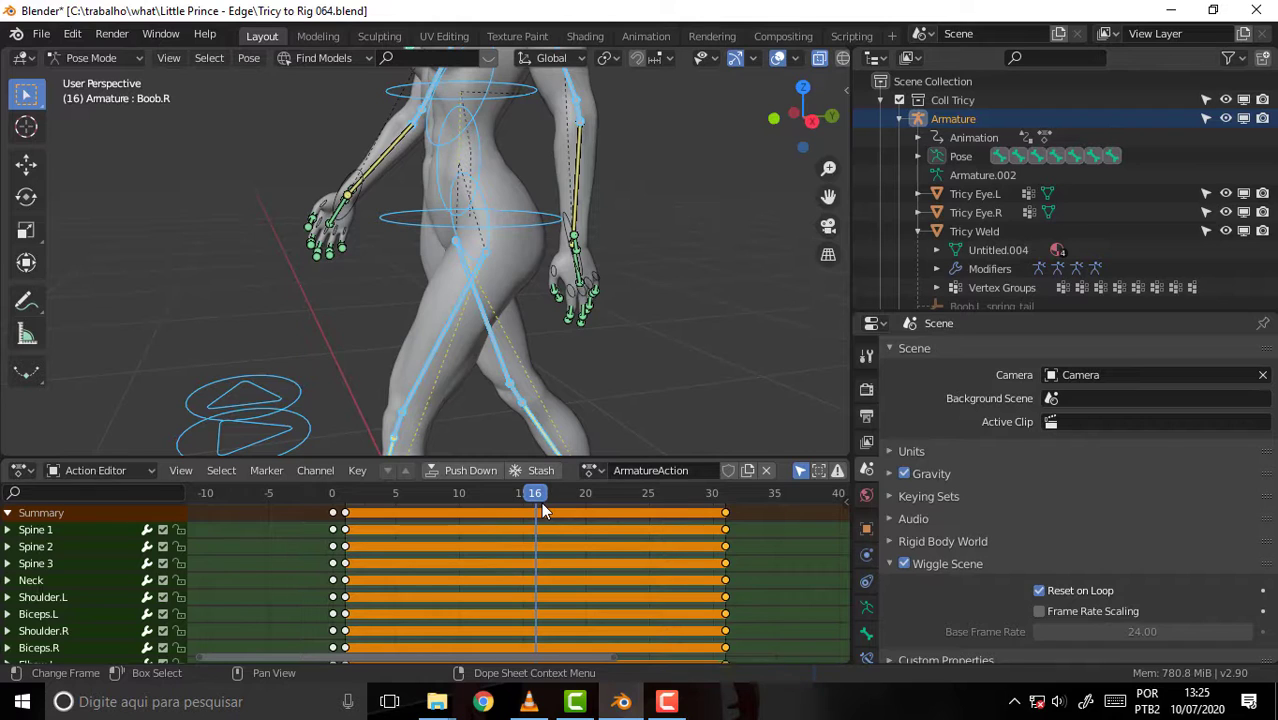
key("ctrl+v")
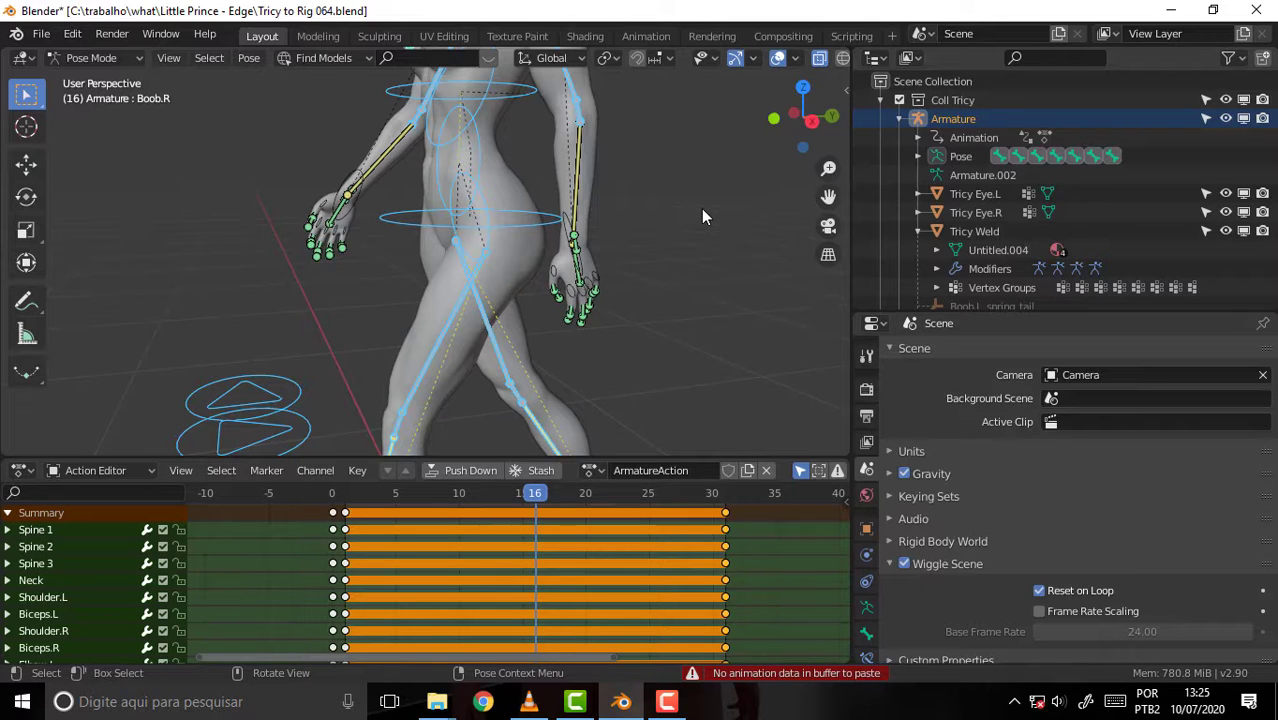
key("ctrl+shift+v")
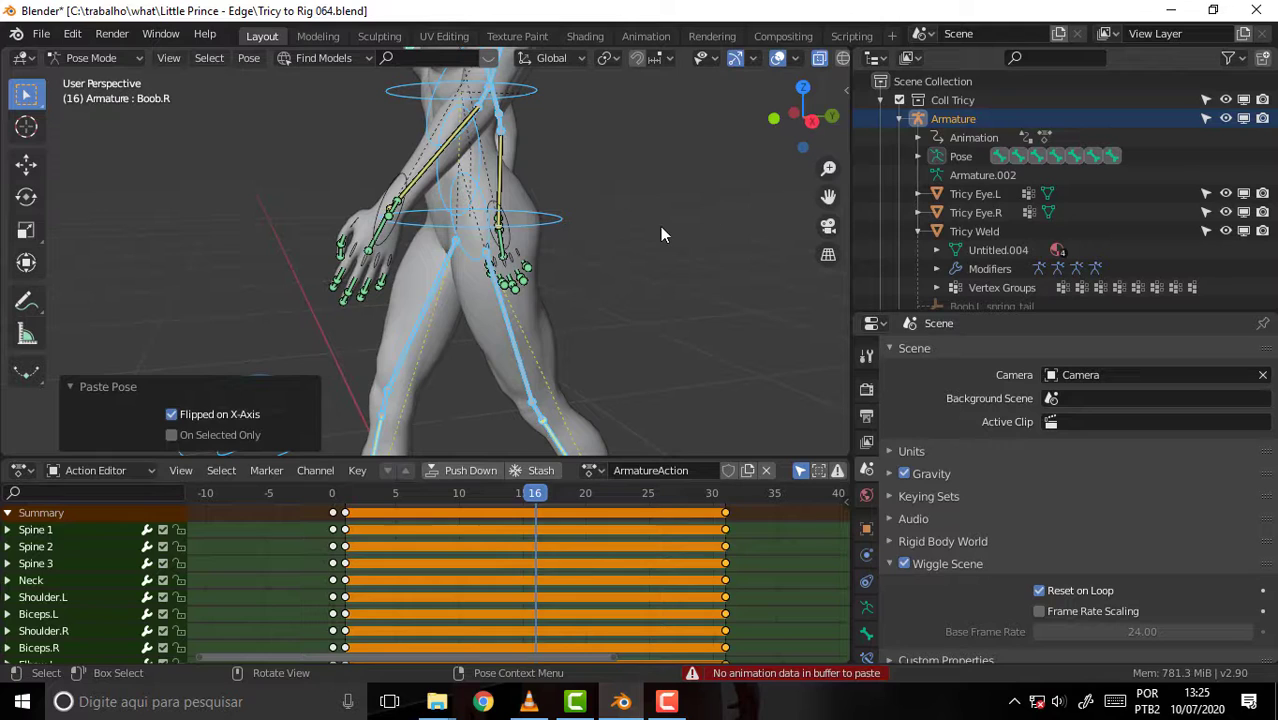
left_click(660, 235)
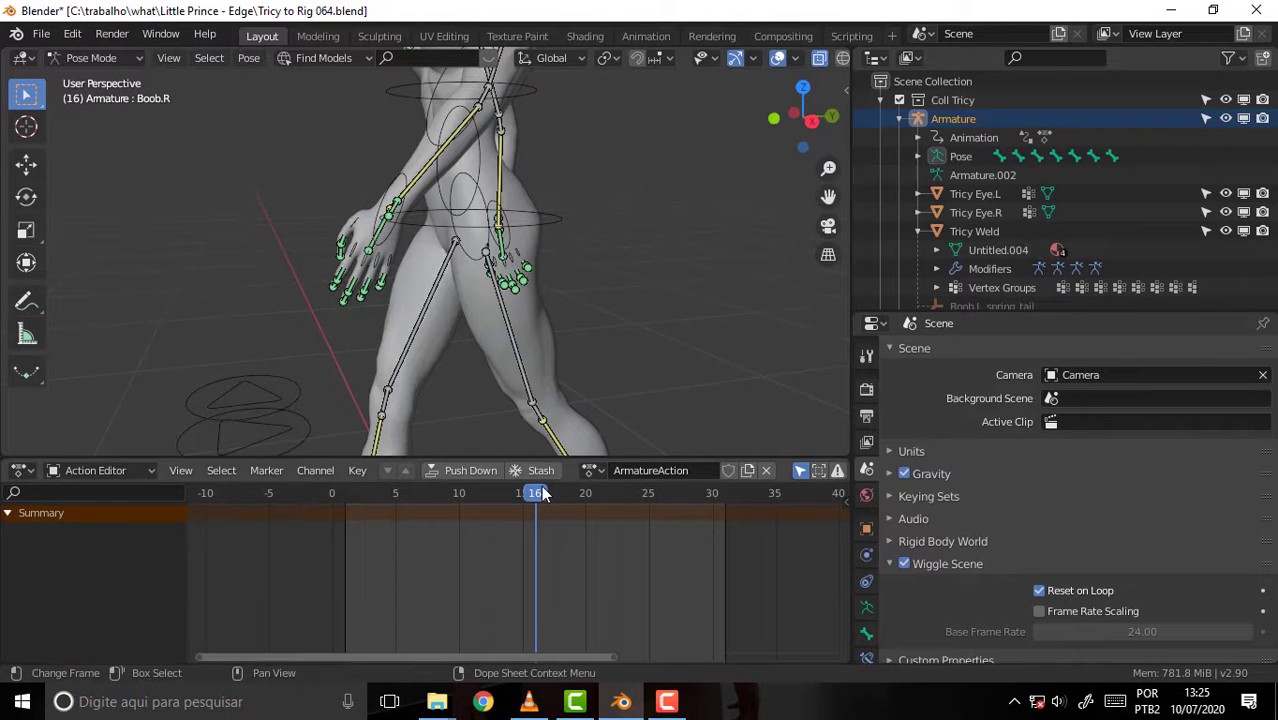
- Select all bones and insert LocRotScale keys at frame 16
key("i")
left_click(663, 244)
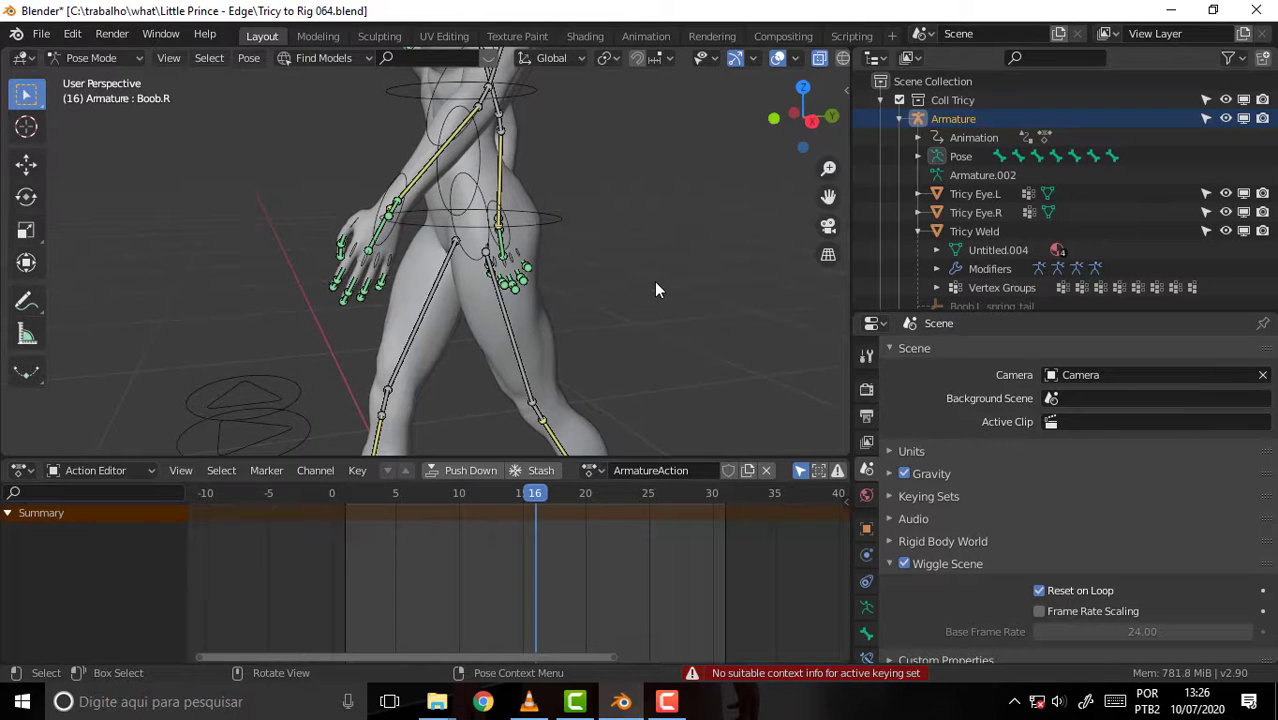
key("a")
key("i")
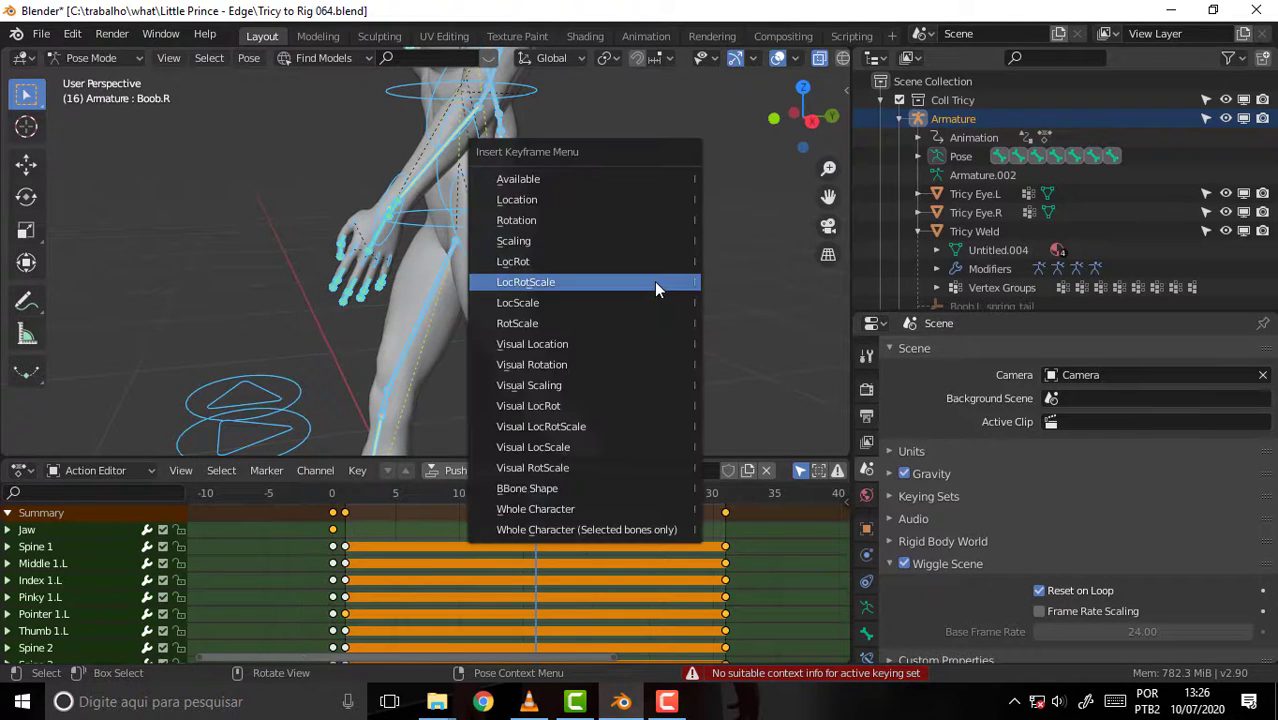
left_click(656, 284)
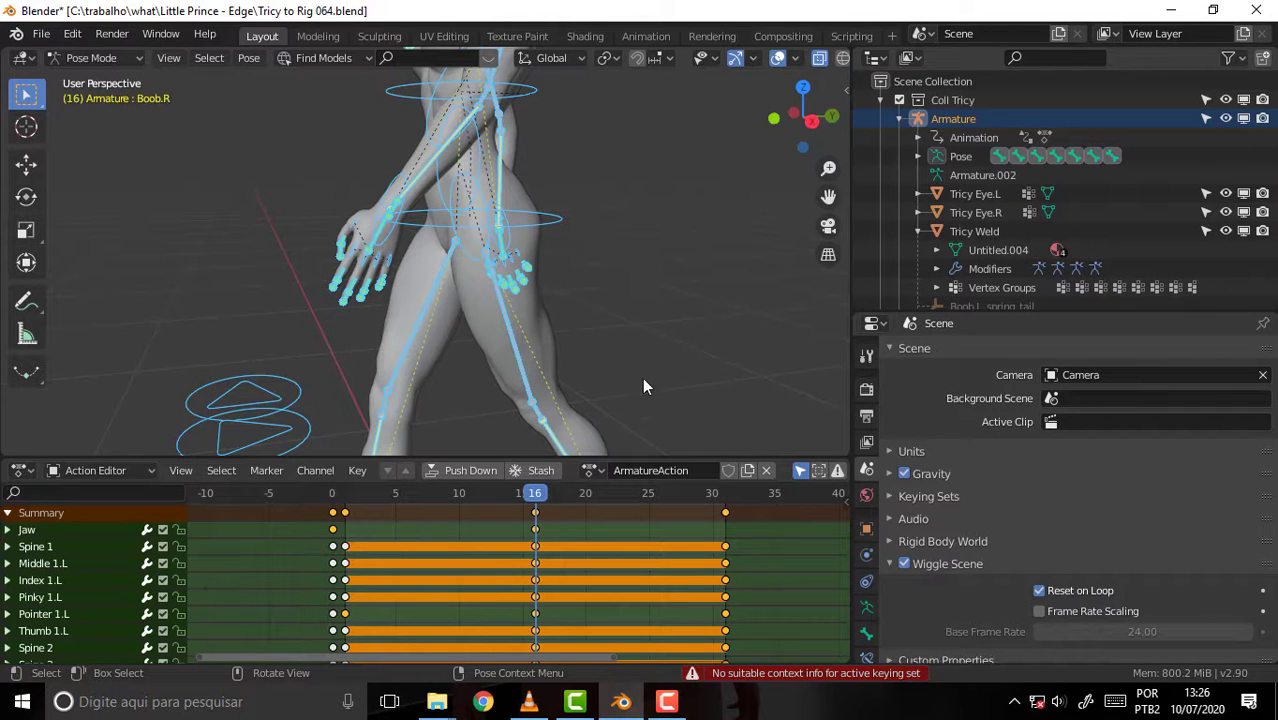
- Enlarge the viewport and switch to the Right Orthographic view (Numpad 3)
left_click_drag(511, 496, 592, 514)
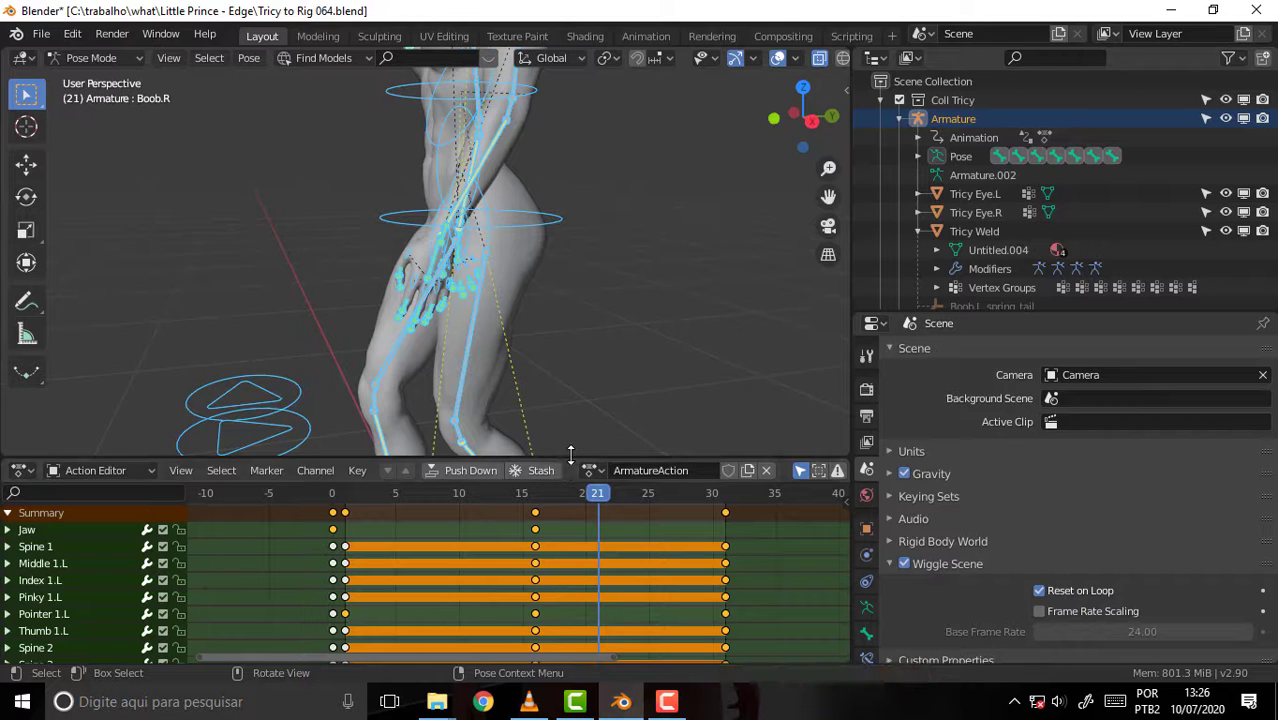
left_click_drag(567, 458, 567, 522)
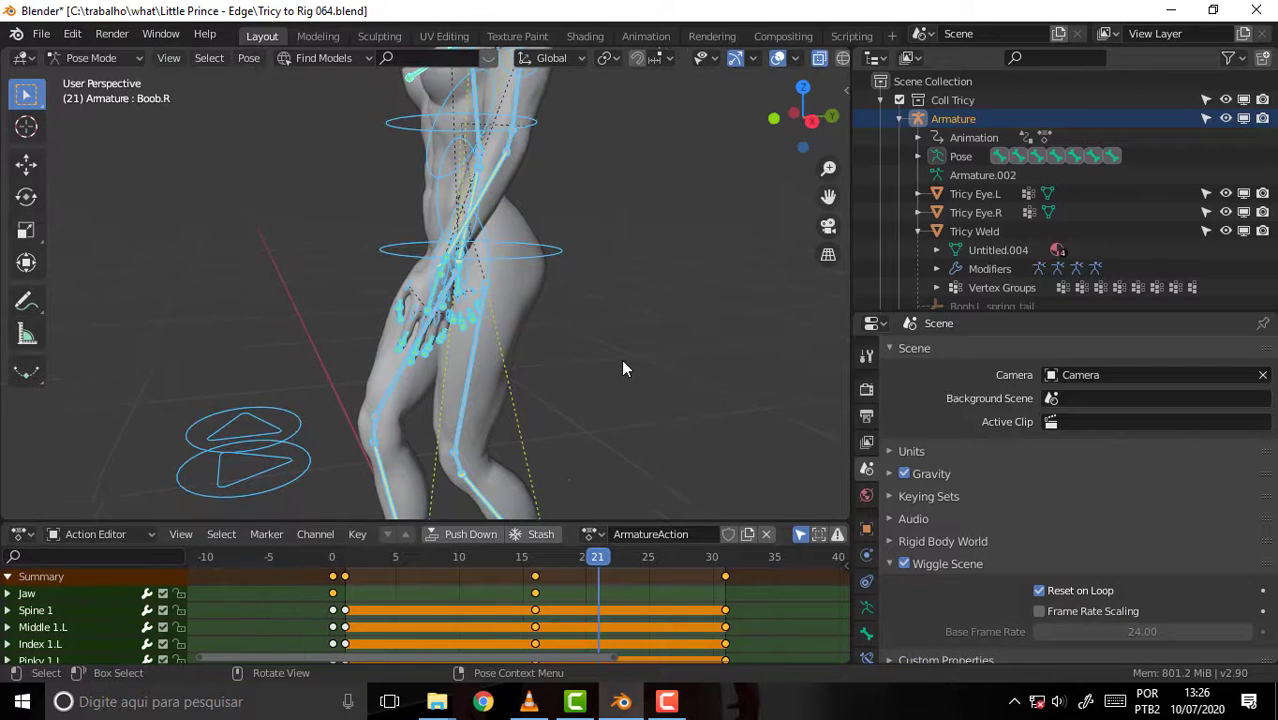
scroll(621, 359, "down", 3)
mouse_move(621, 358)
middle_mouse_down()
mouse_move(533, 334)
mouse_move(593, 317)
mouse_move(582, 325)
middle_mouse_up()
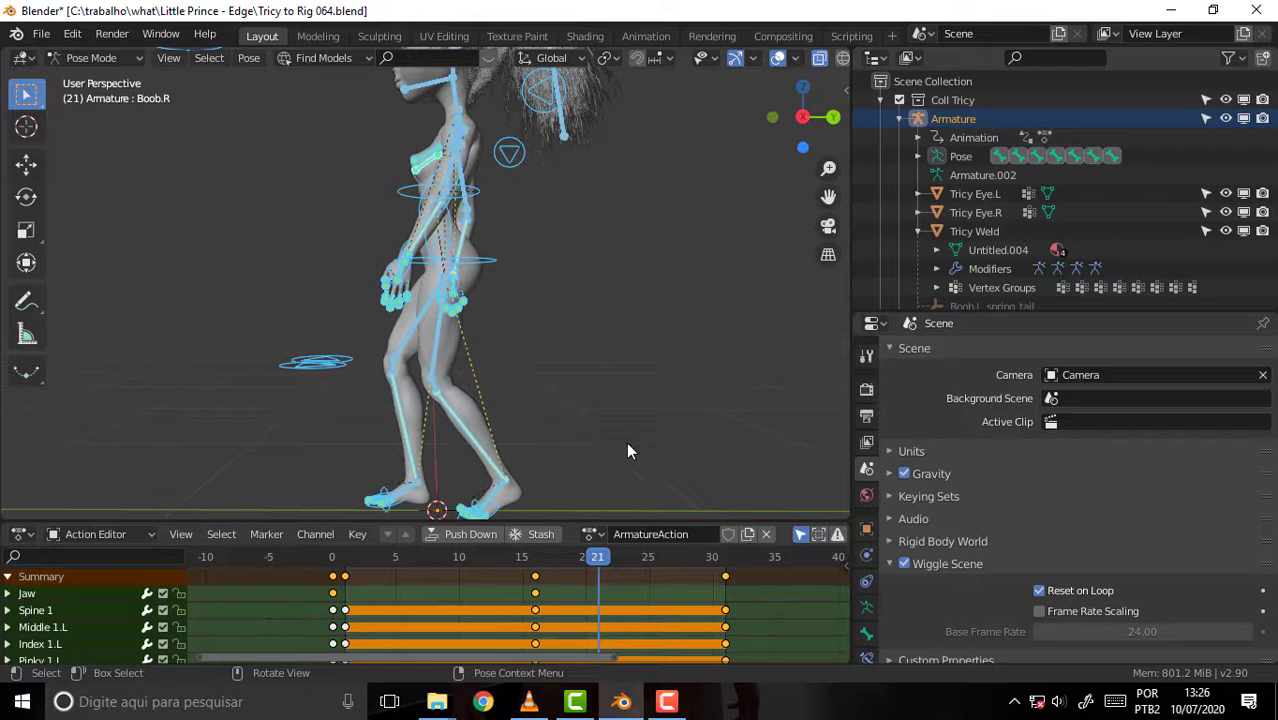
key("KP_0")
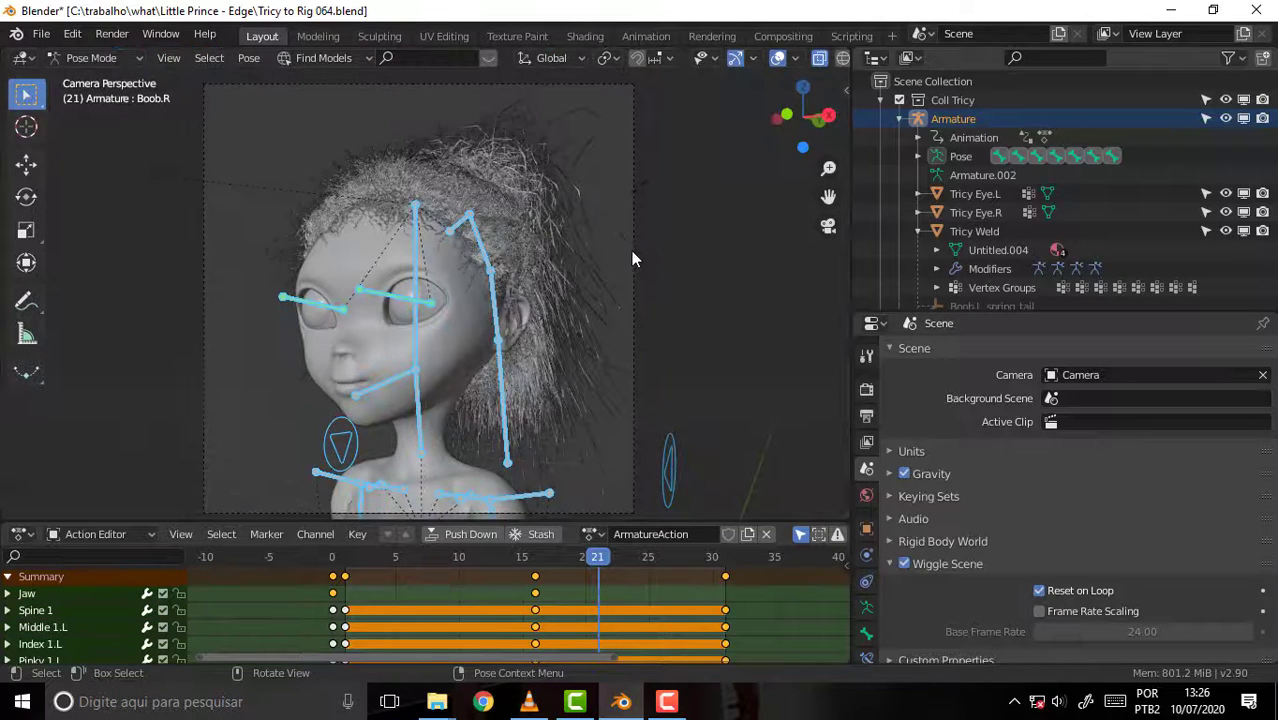
key("KP_3")
- Play the walk cycle, stop it, and return the playhead to frame 16
key("space")
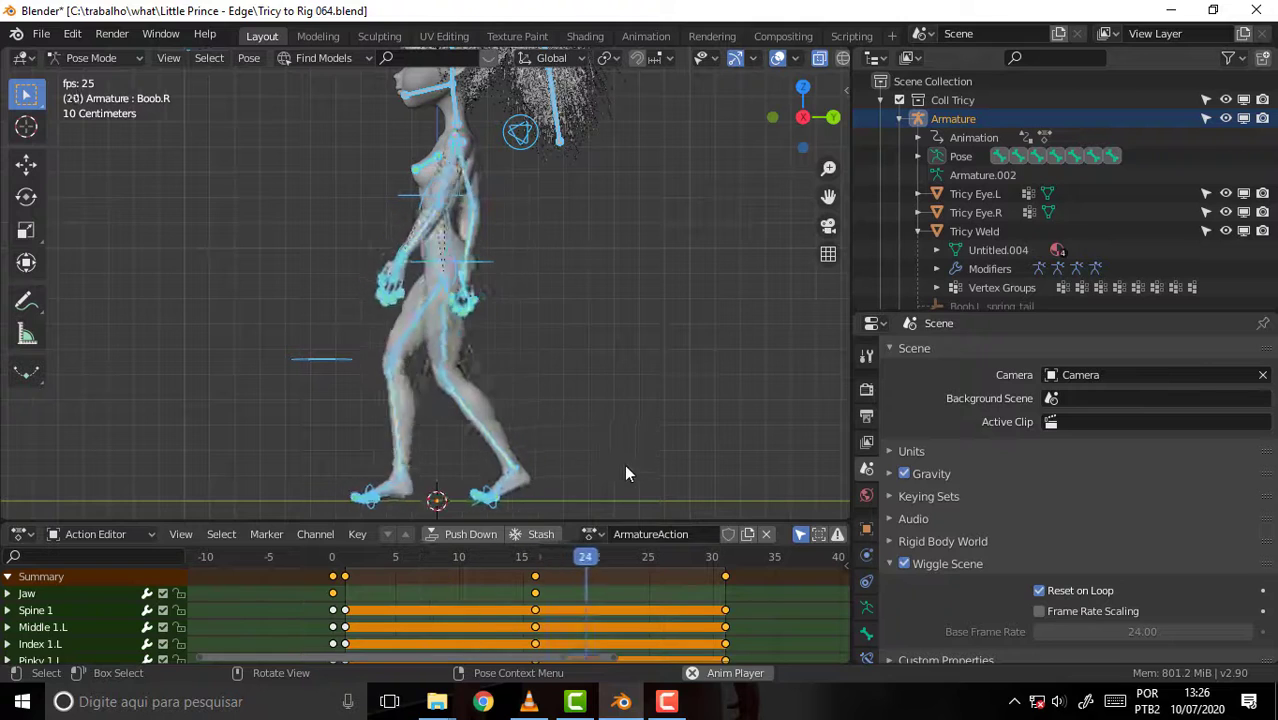
key("space")
left_click(632, 556)
left_click_drag(632, 556, 535, 568)
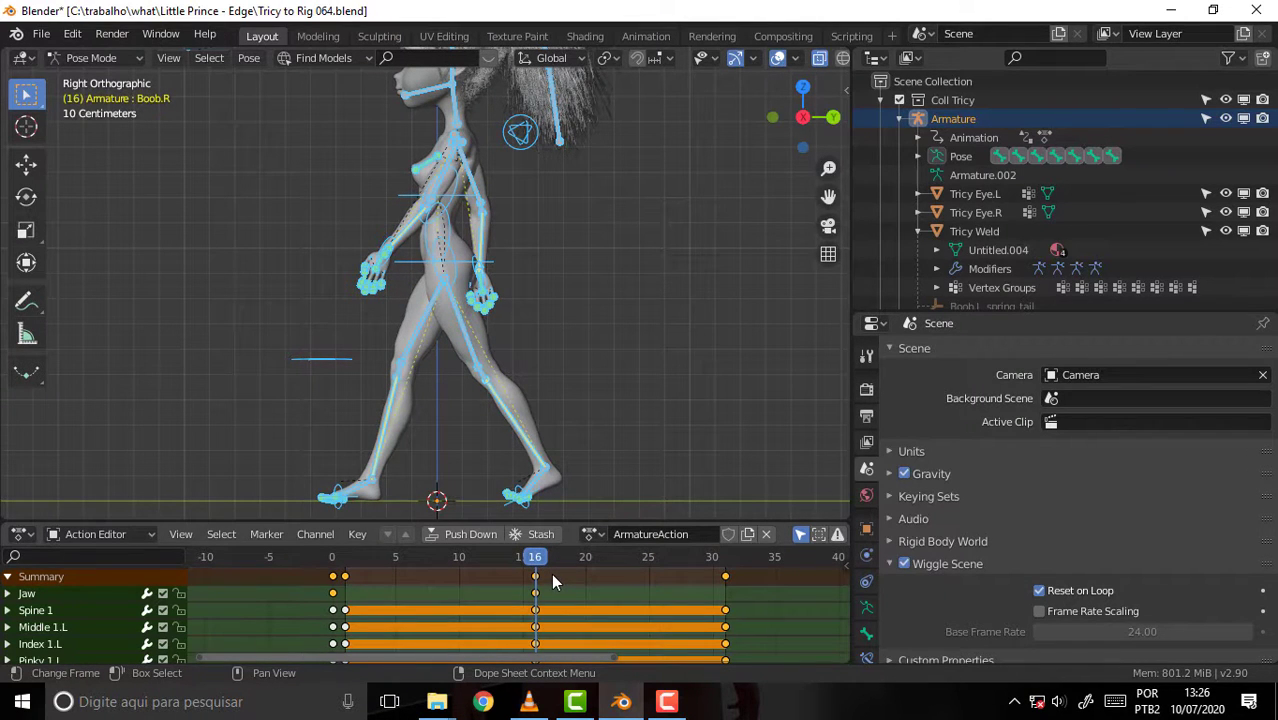
- Box-select all the frame-16 keys and enlarge the keyframe editor to show more channels
left_click(560, 605)
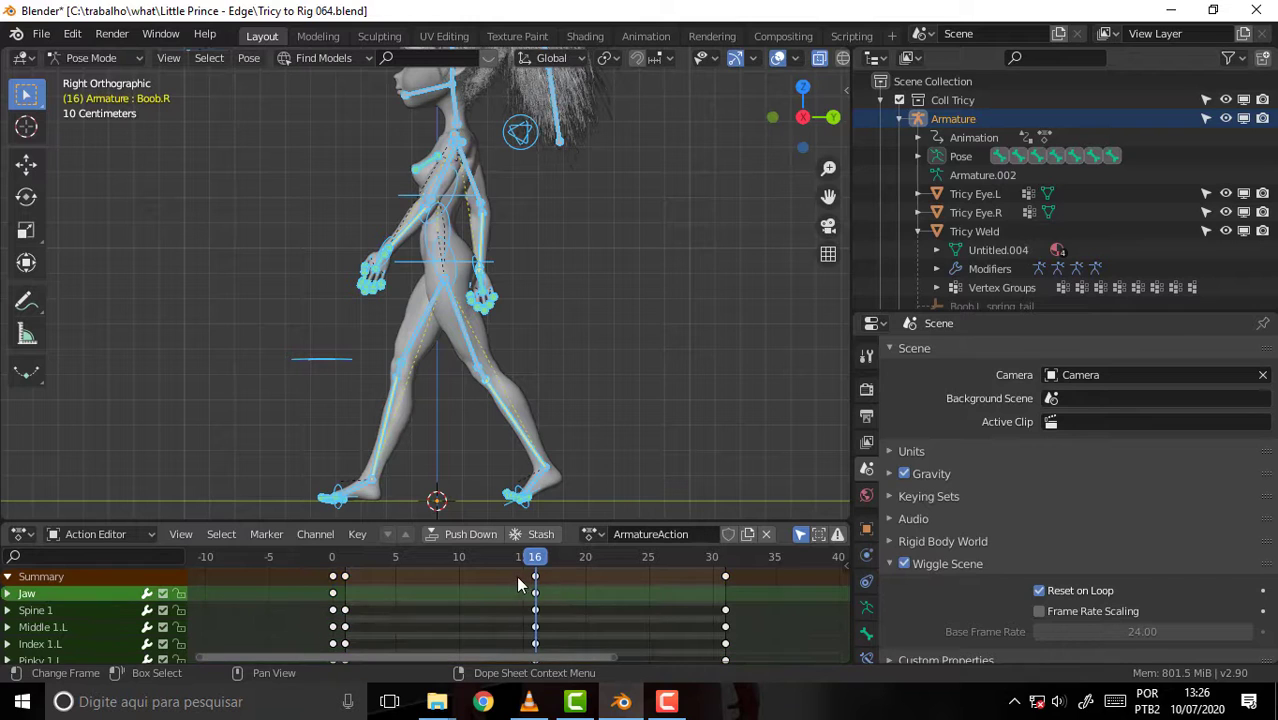
key("b")
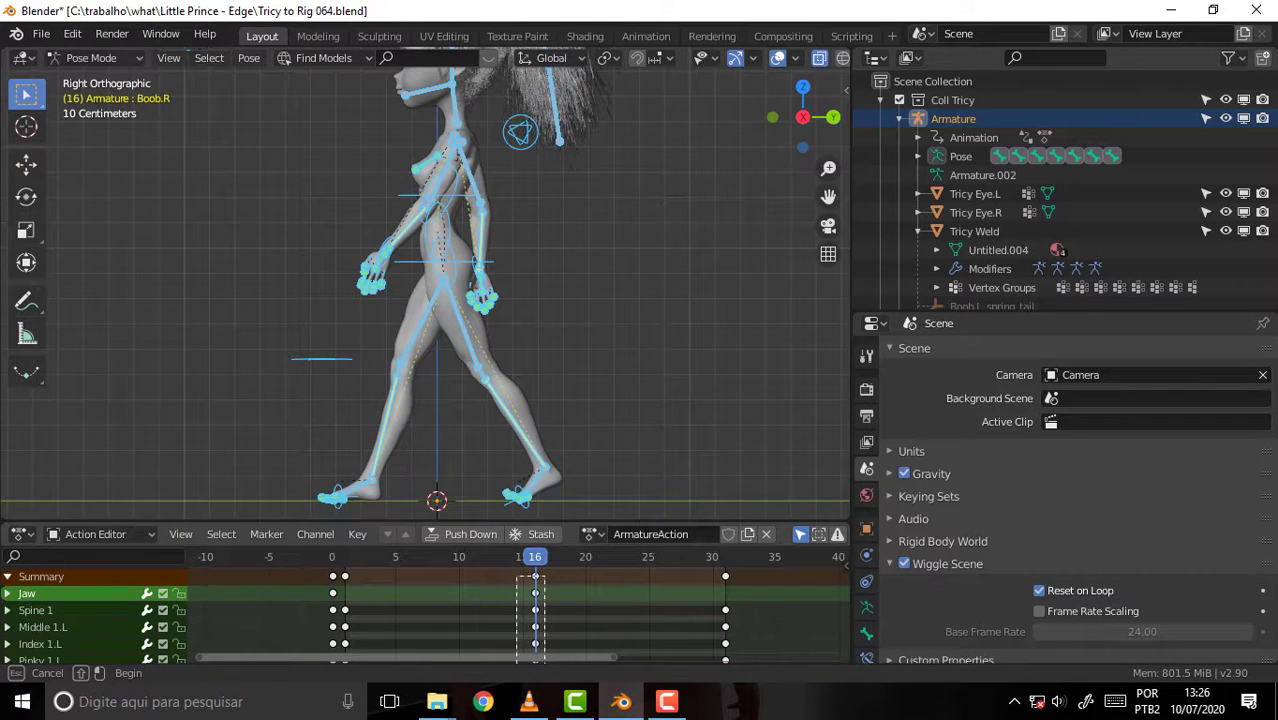
left_click_drag(517, 575, 553, 660)
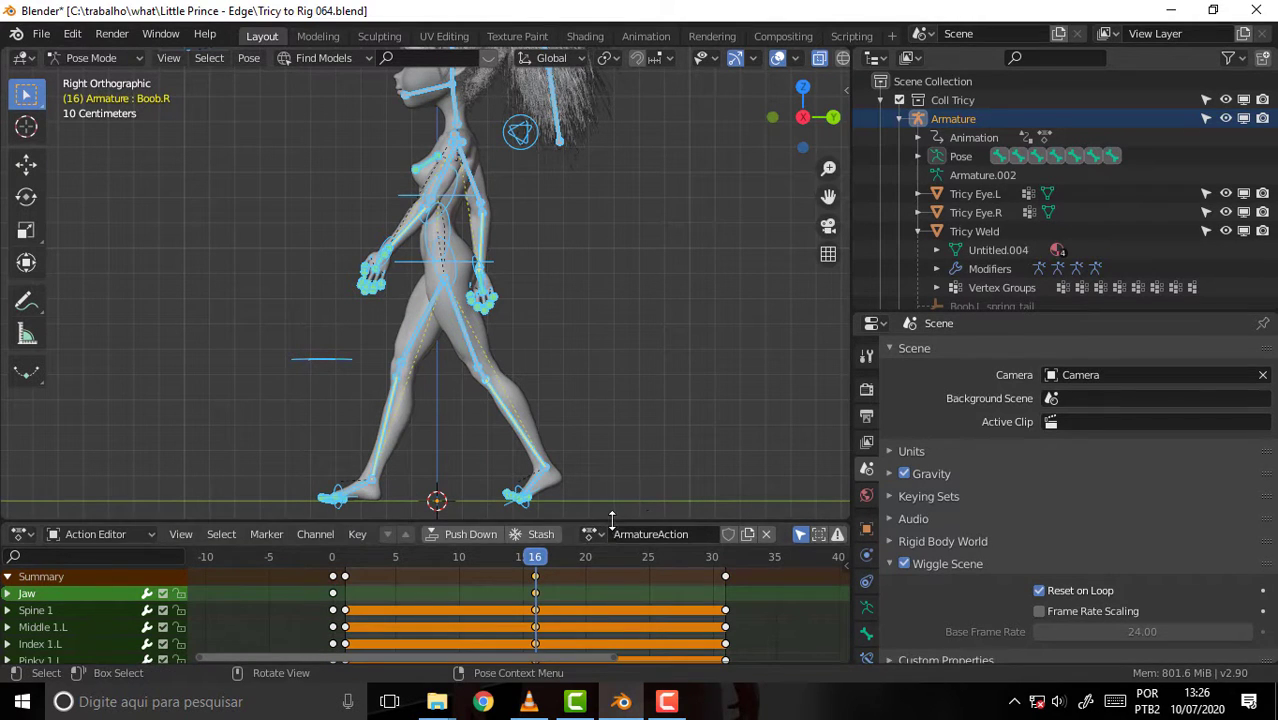
mouse_move(605, 522)
left_mouse_down()
mouse_move(594, 116)
mouse_move(619, 546)
left_mouse_up()
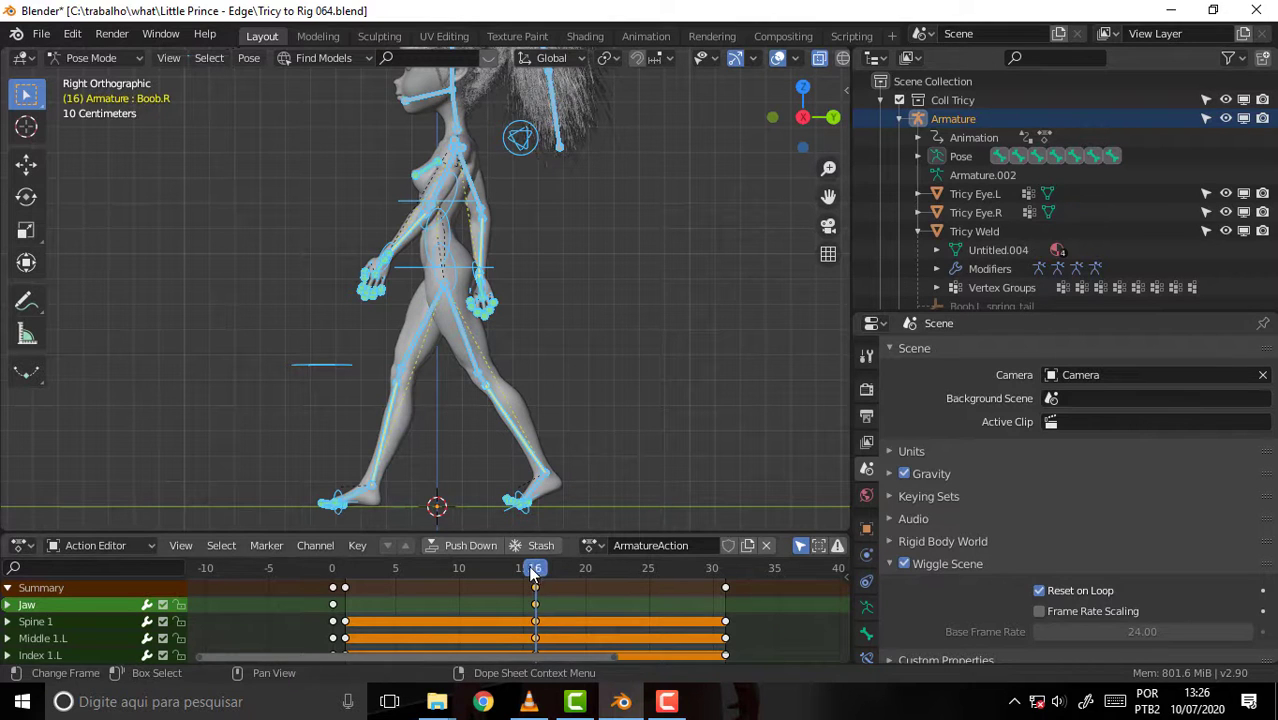
- Paste the stored pose onto the rig at frame 13, key it, and replay to review
left_click_drag(533, 570, 496, 569)
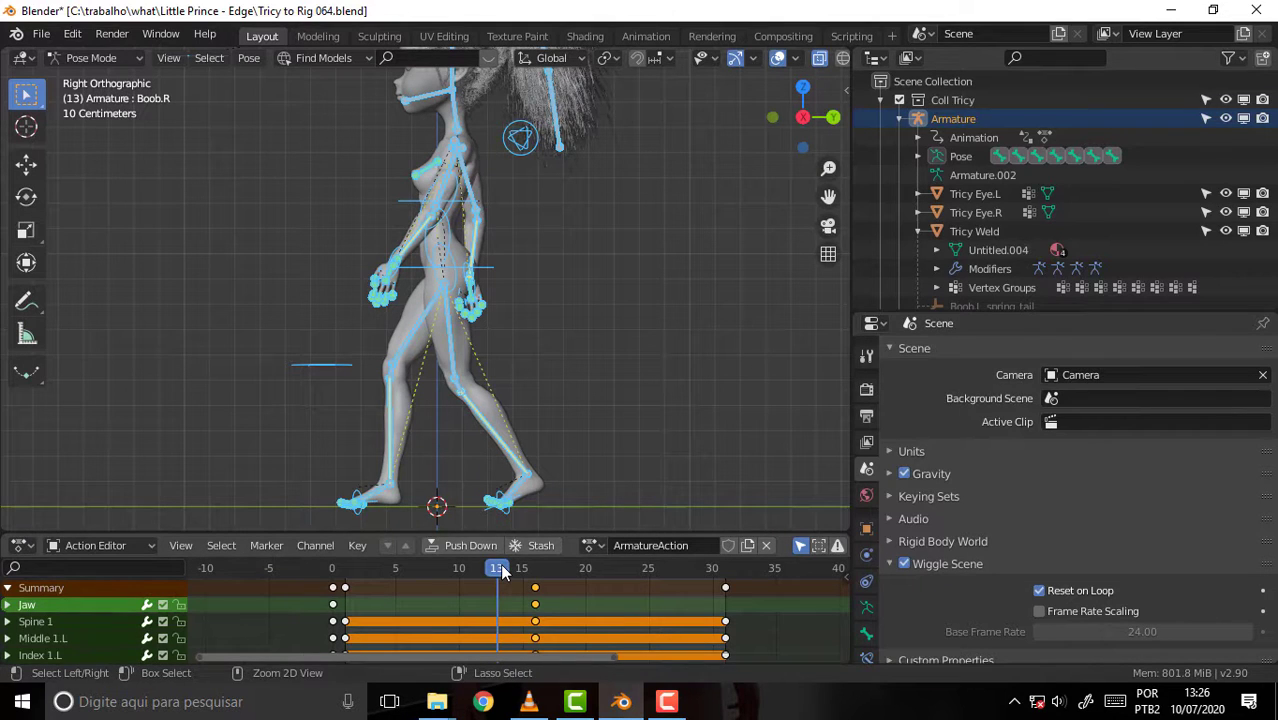
key("ctrl+v")
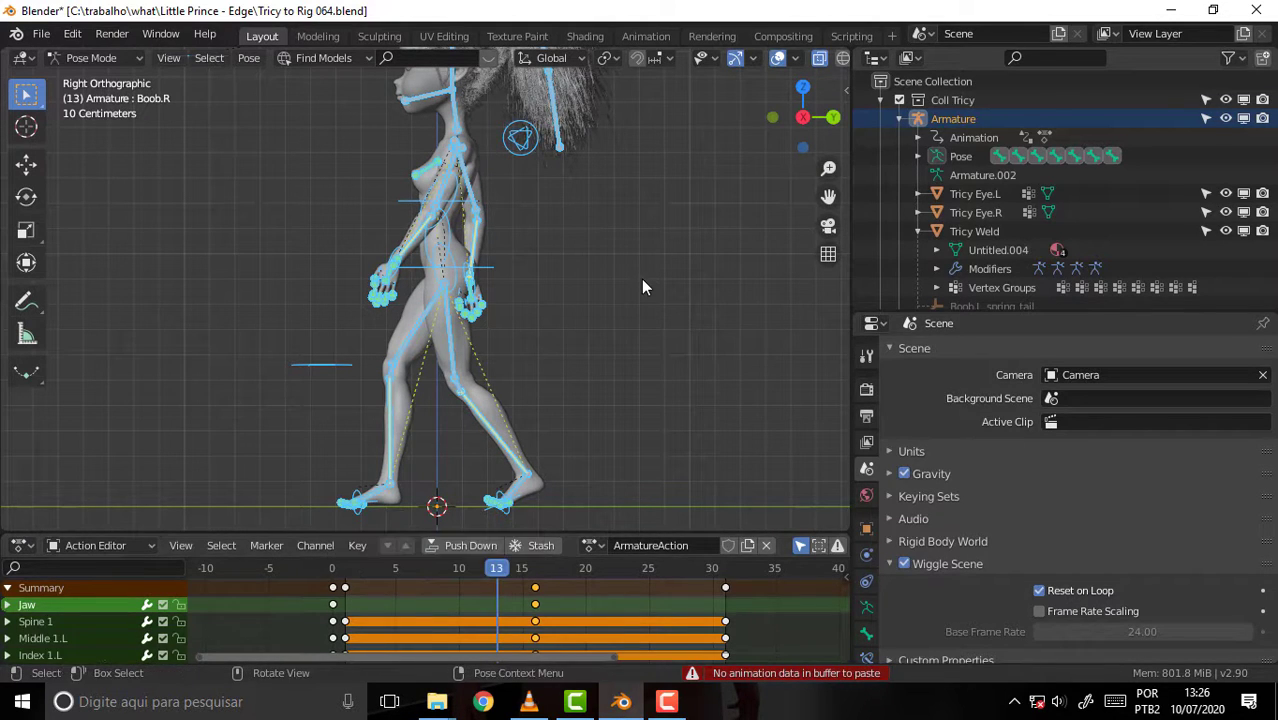
key("ctrl+v")
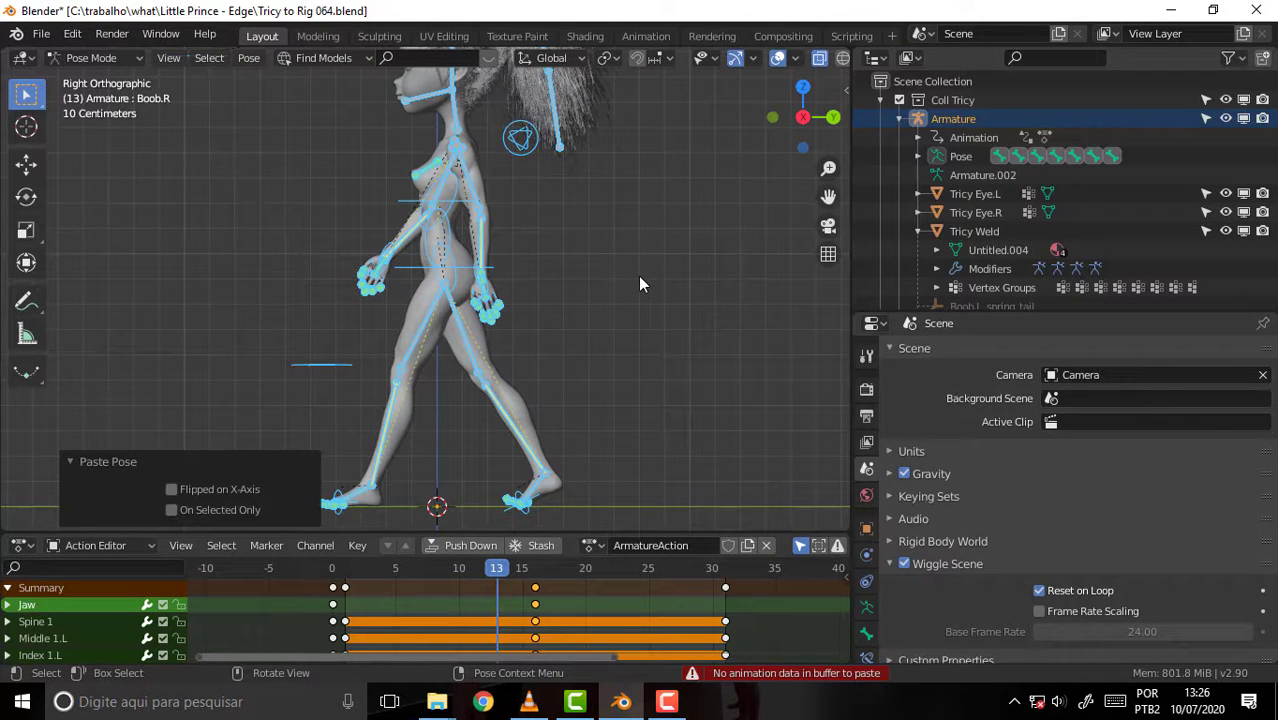
key("i")
left_click(637, 275)
key("space")
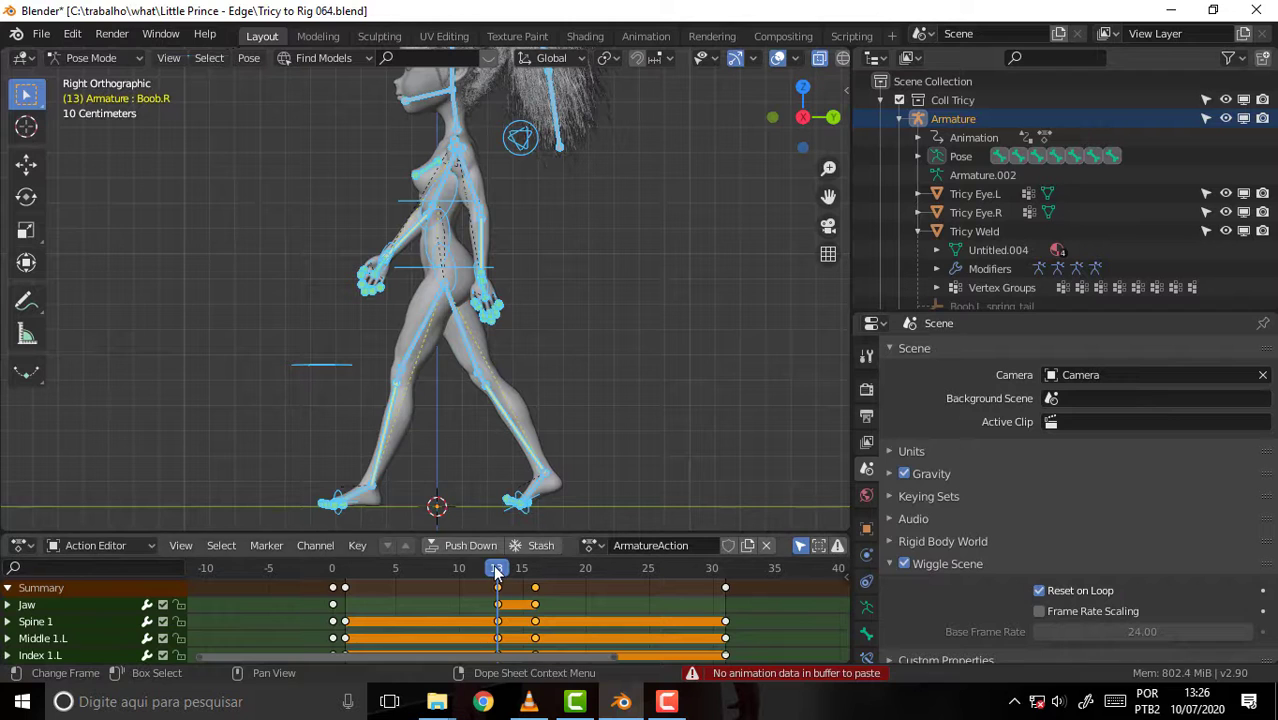
mouse_move(555, 567)
left_mouse_down()
mouse_move(393, 567)
mouse_move(556, 567)
mouse_move(410, 578)
mouse_move(496, 578)
left_mouse_up()
- Lower Spine 0 by 0.02225 m and key its location, rotation and scale at frame 7
left_click(661, 327)
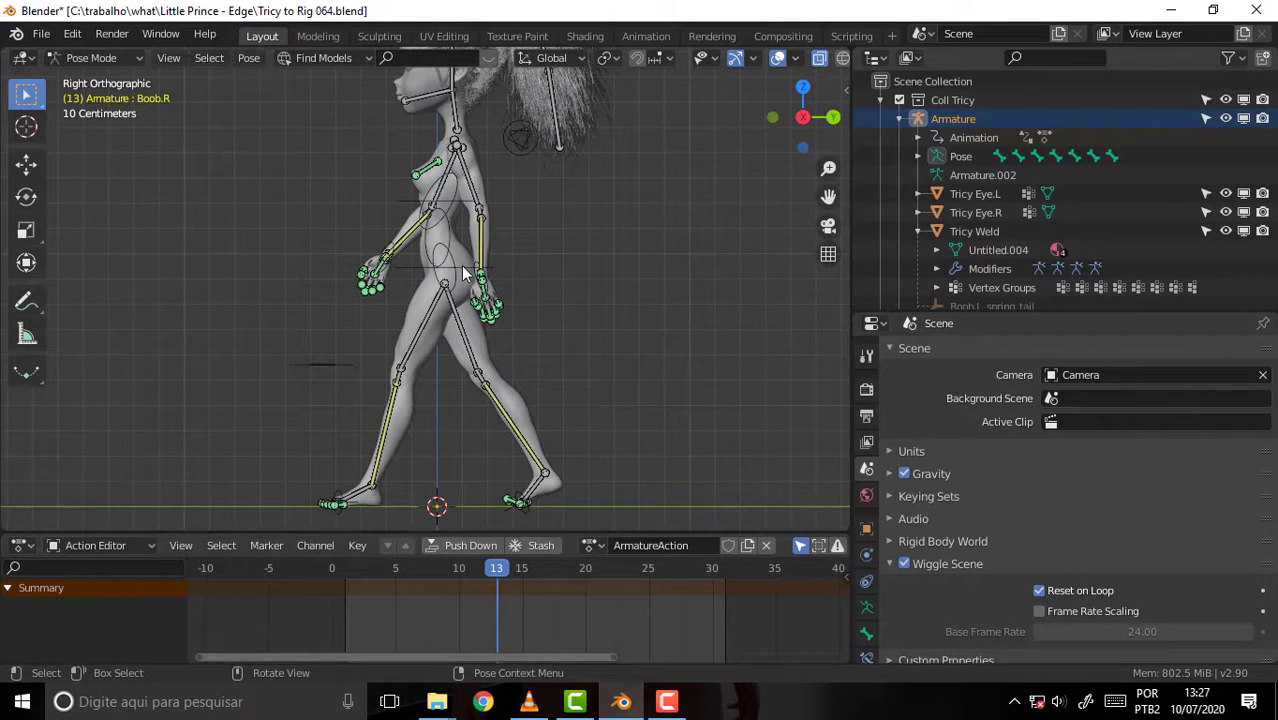
left_click(463, 268)
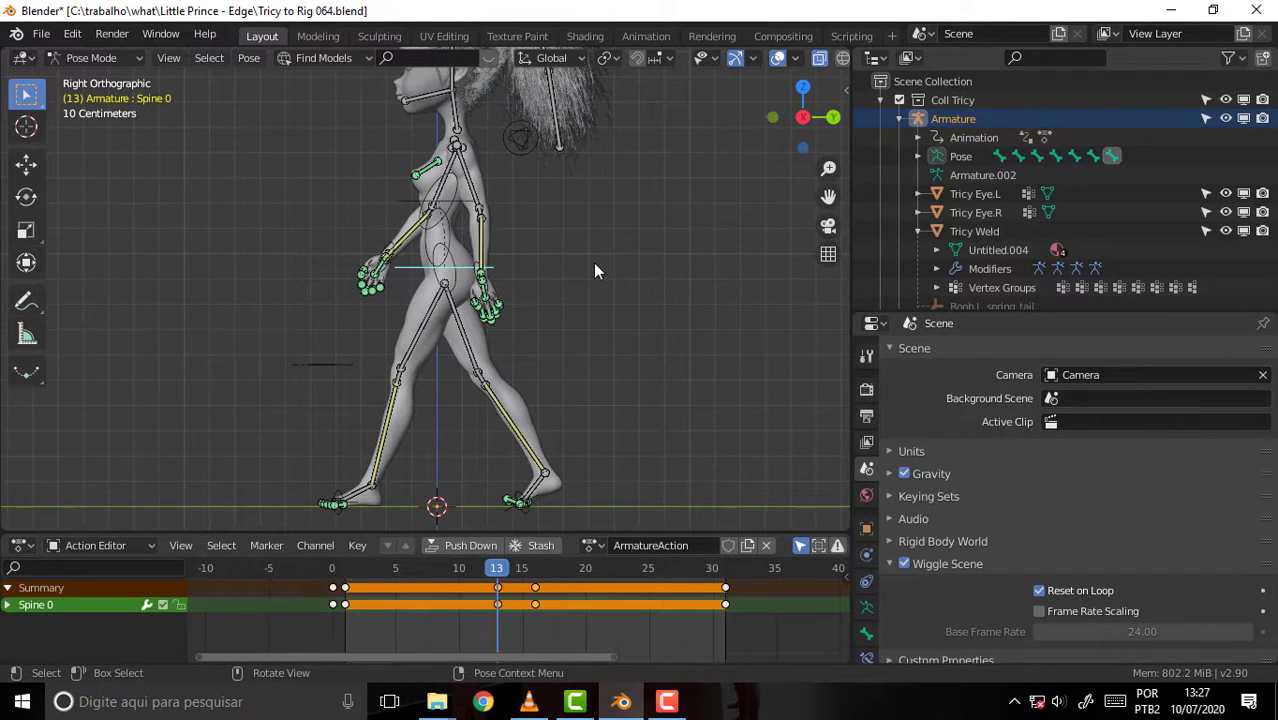
key("g")
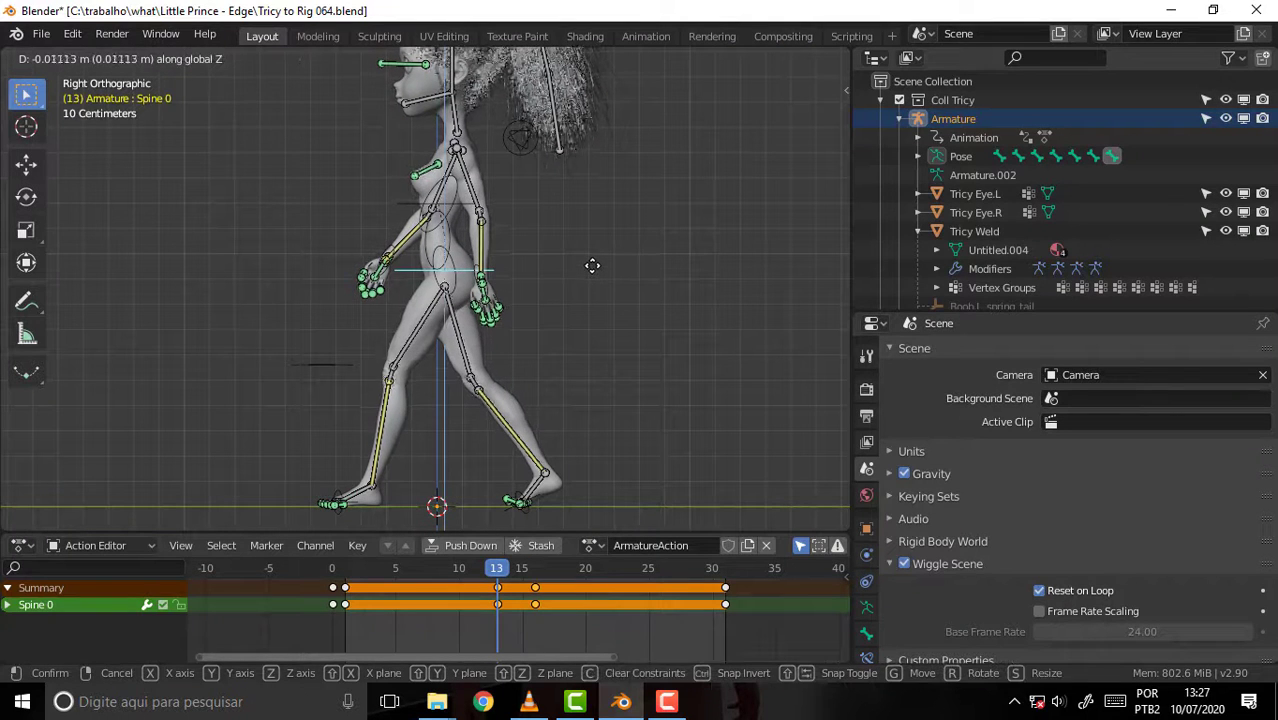
left_click(588, 266)
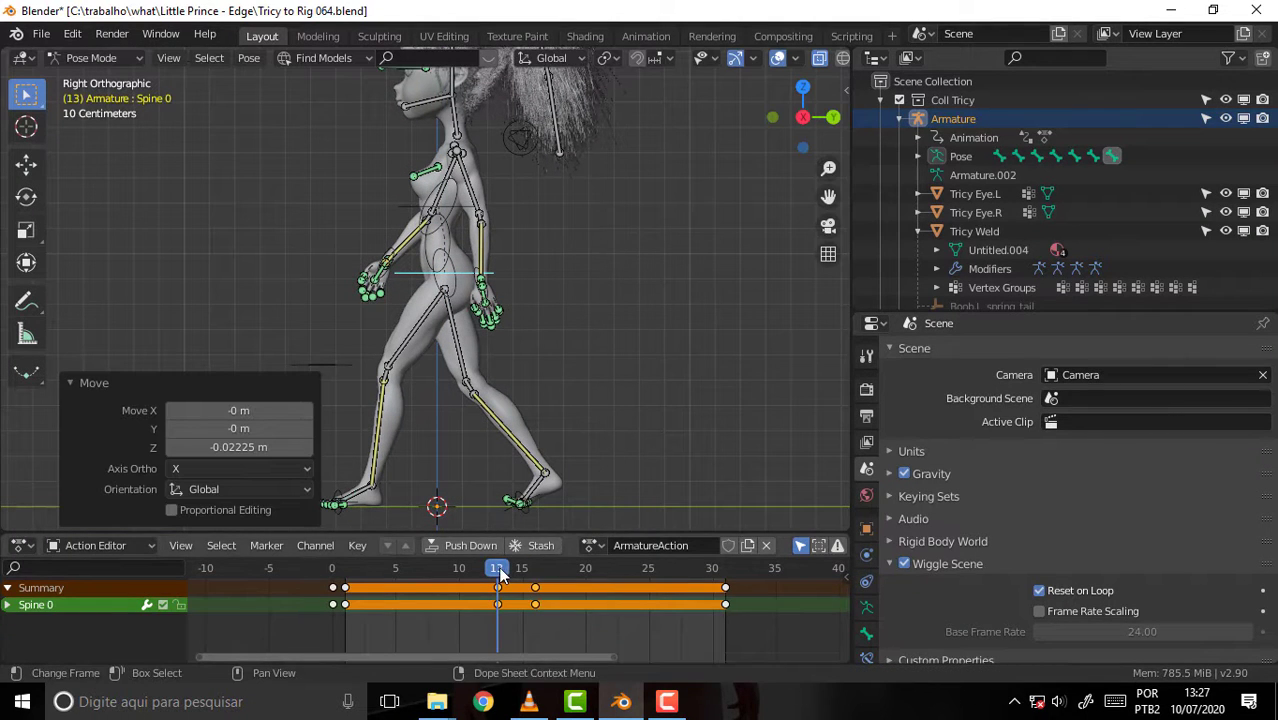
left_click_drag(497, 570, 420, 578)
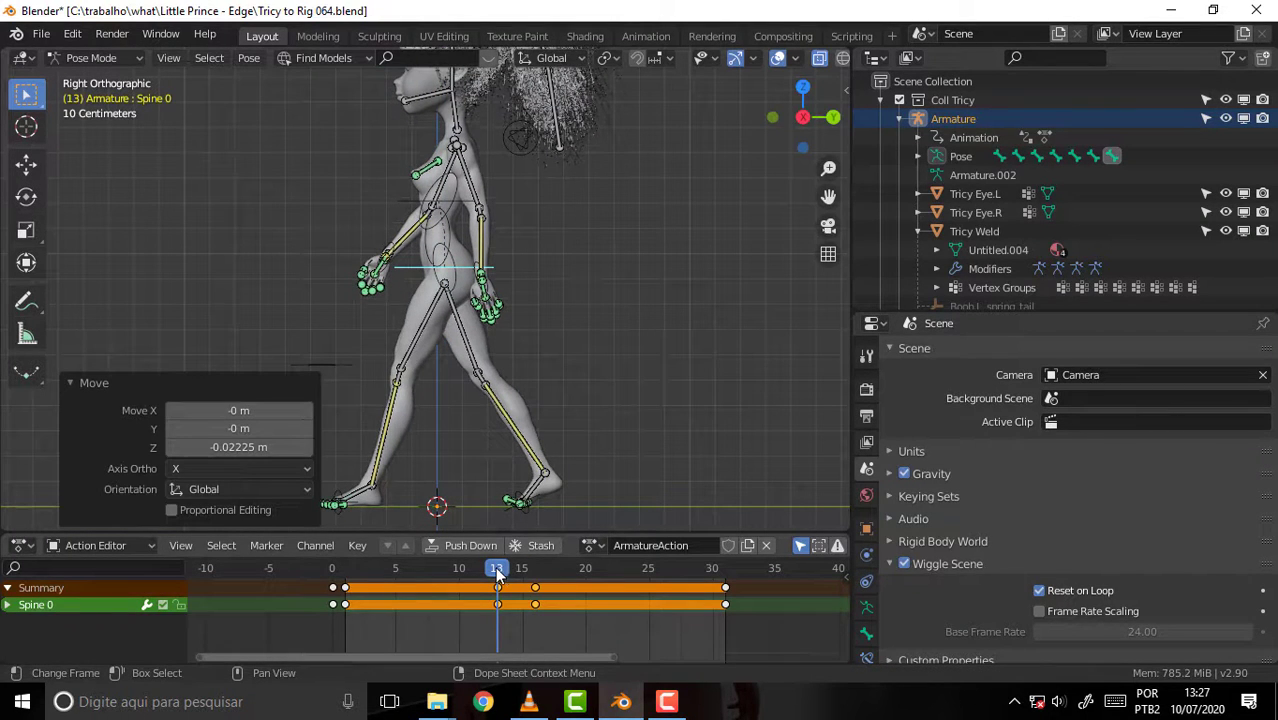
left_click(420, 578)
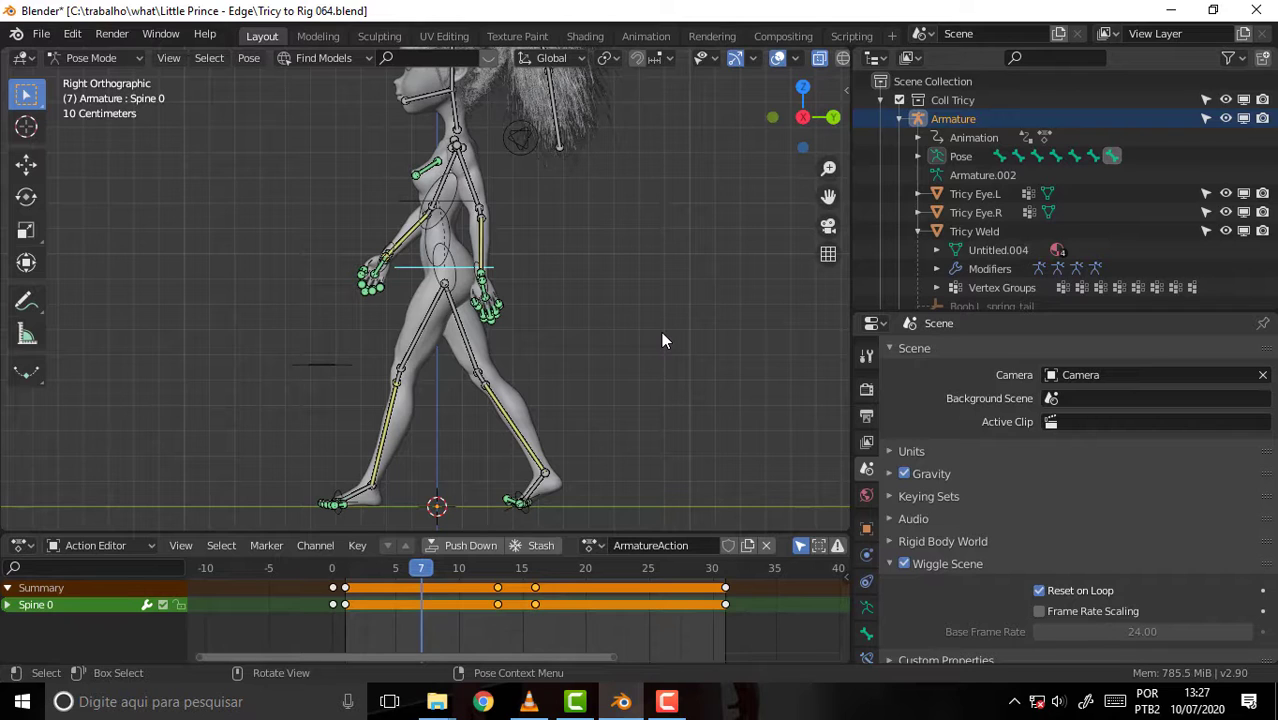
key("i")
left_click(633, 270)
- Raise the left toe bone at frame 7 and key its location, rotation and scale
left_click(362, 500)
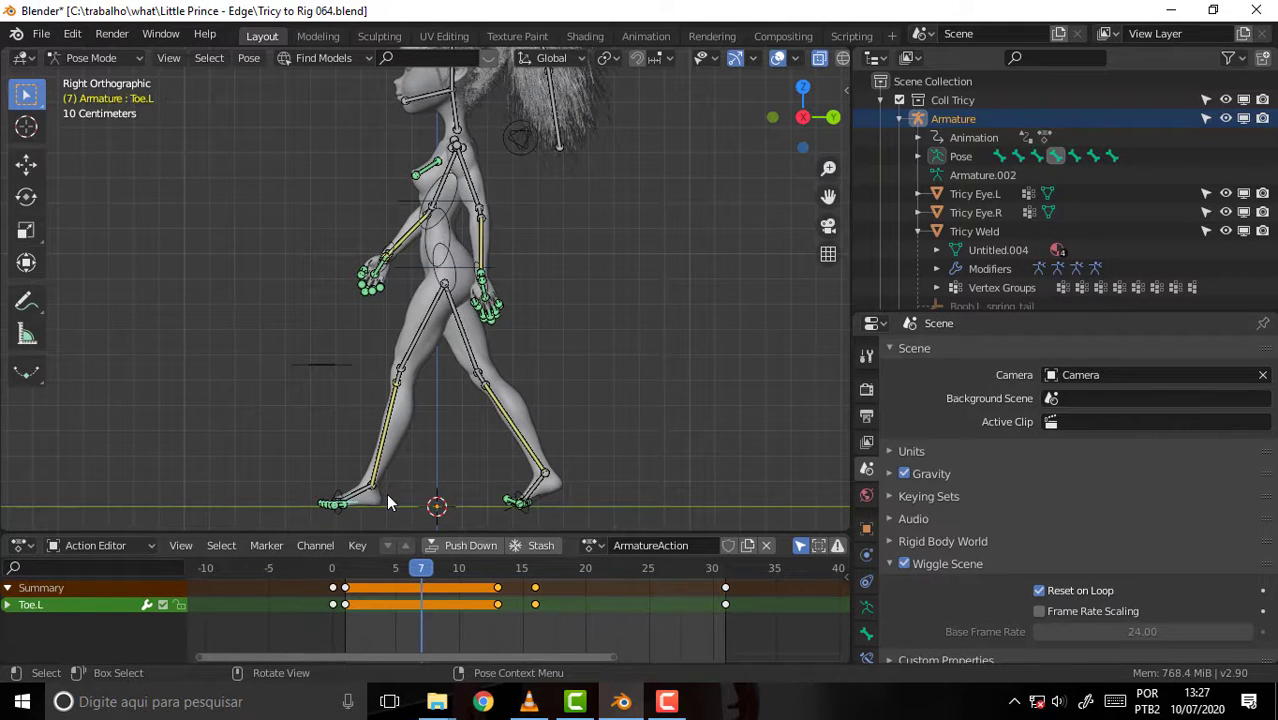
key("g")
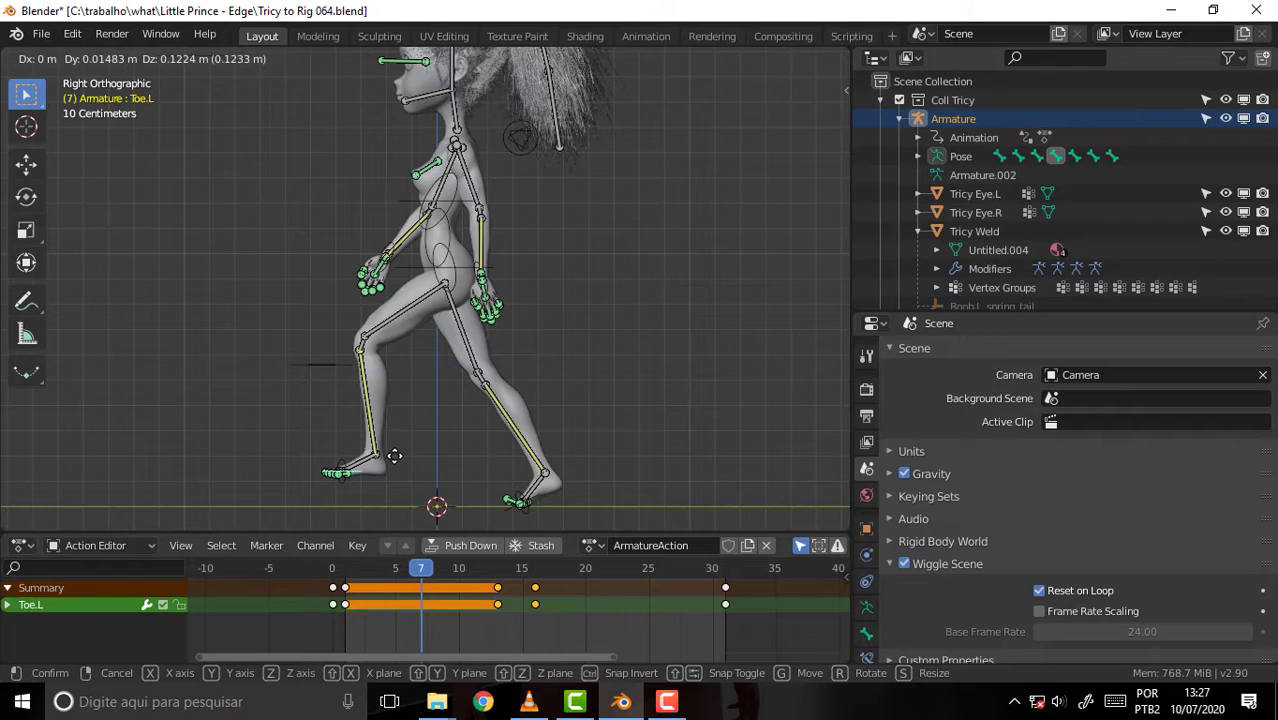
left_click(396, 465)
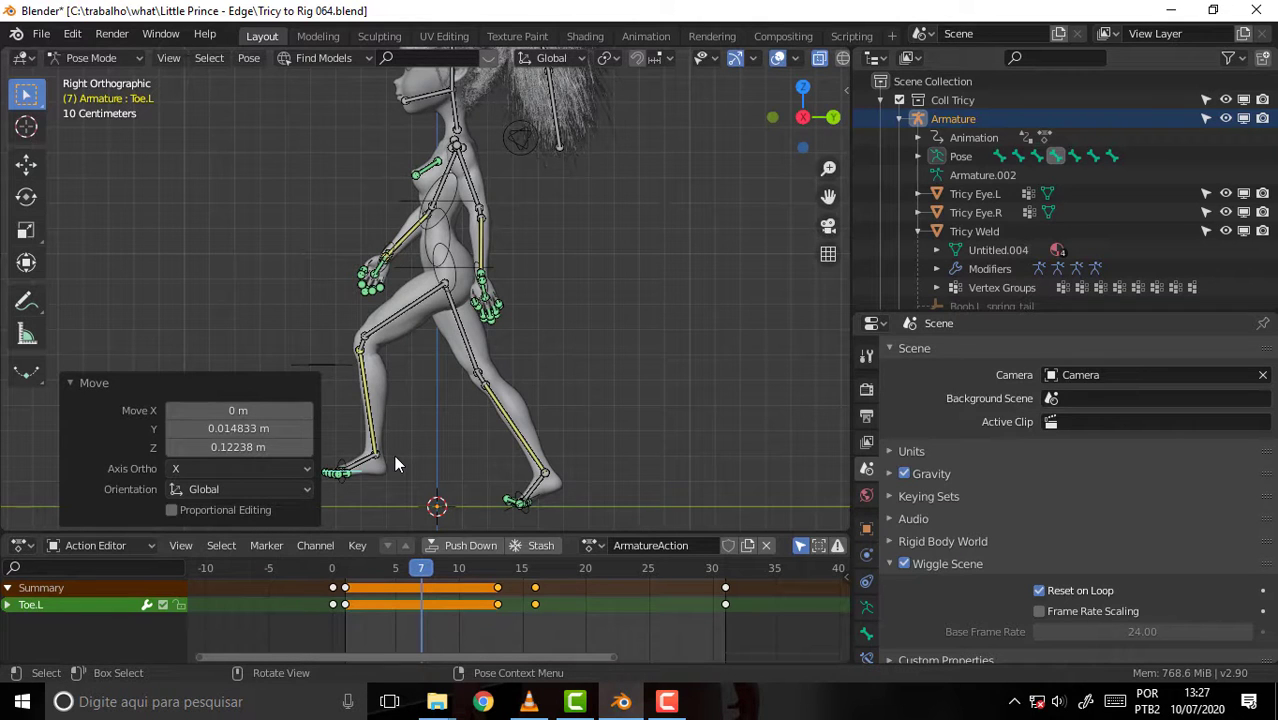
key("i")
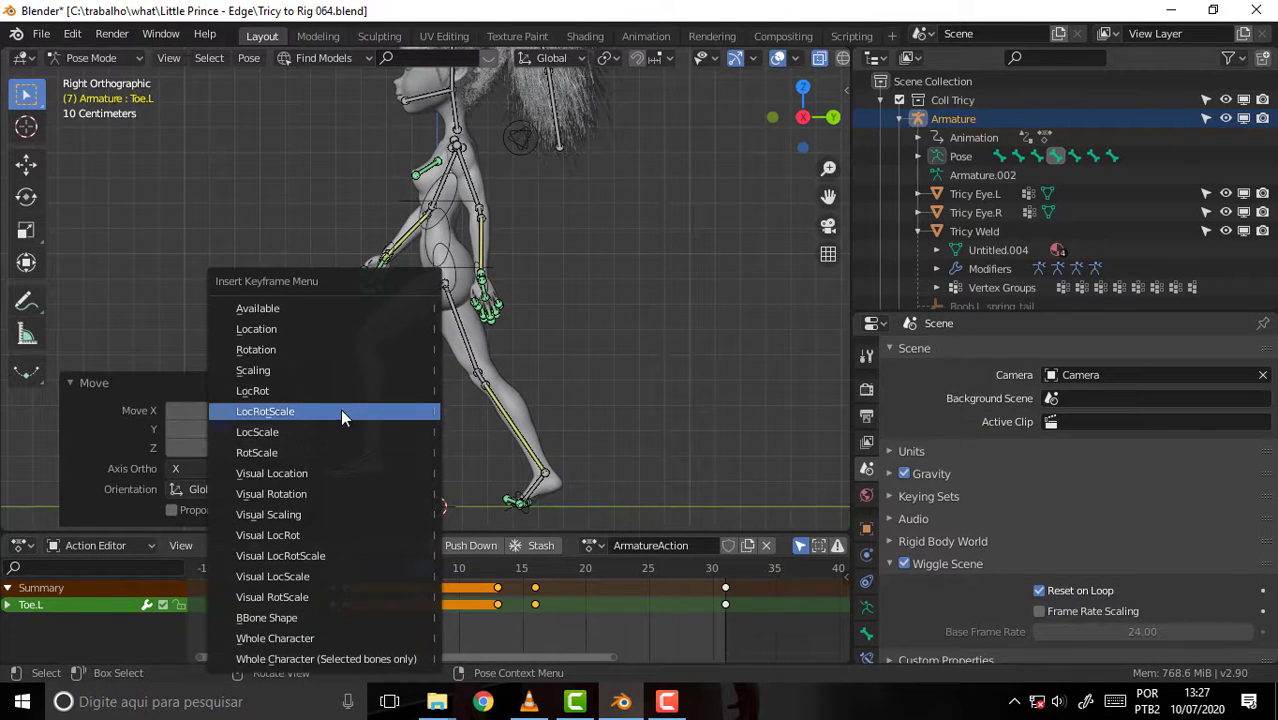
left_click(340, 417)
- Scrub and play the looping walk to check the lifted step, ending on frame 7 with Spine 0 selected
left_click_drag(430, 570, 367, 581)
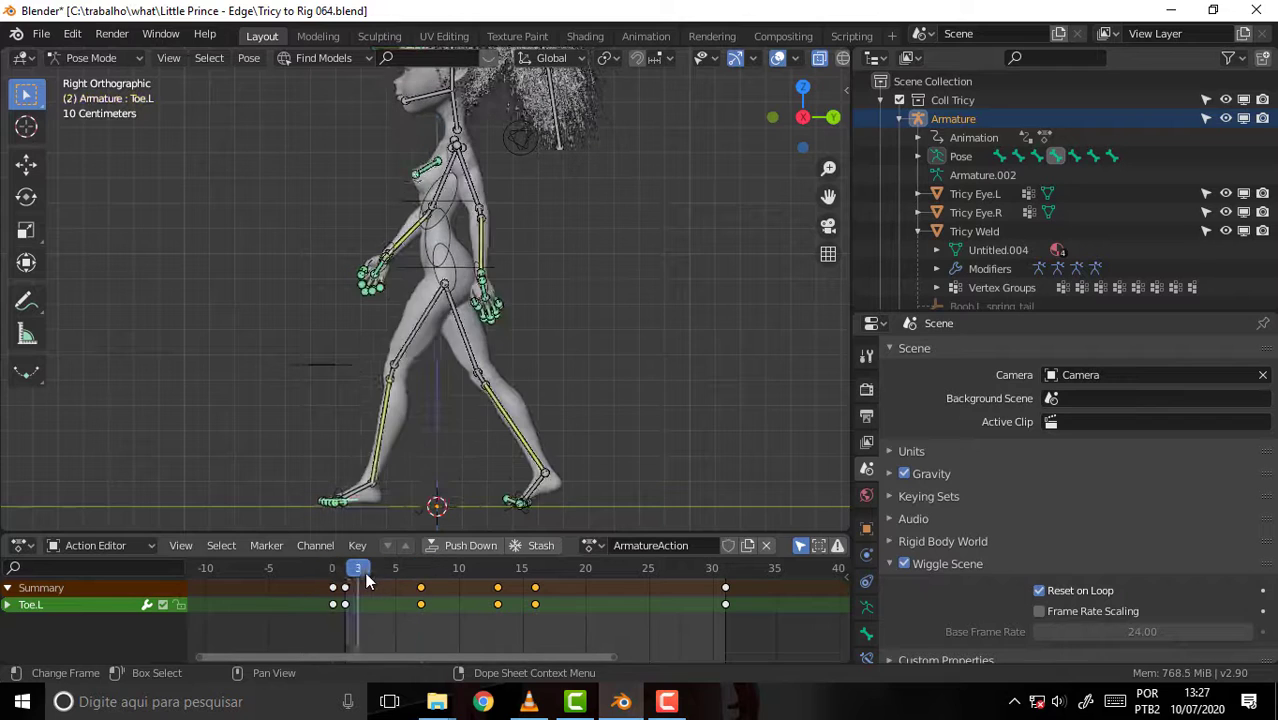
key("space")
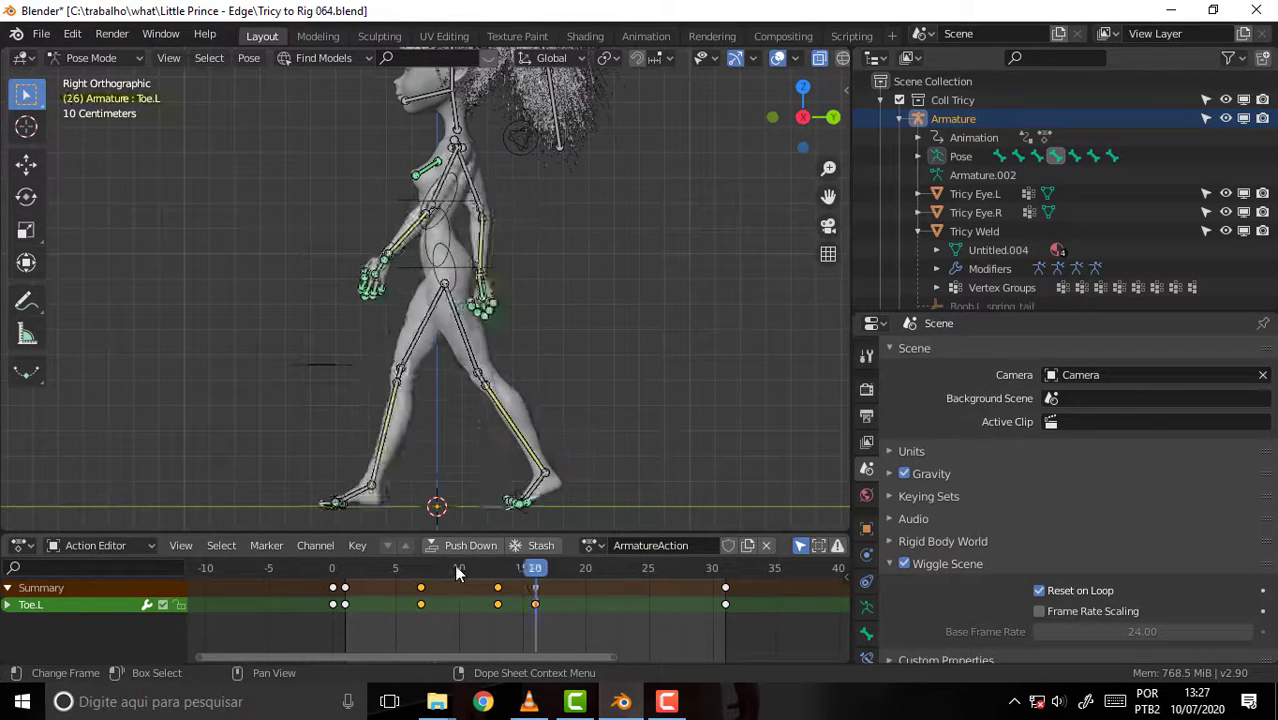
left_click_drag(457, 573, 420, 573)
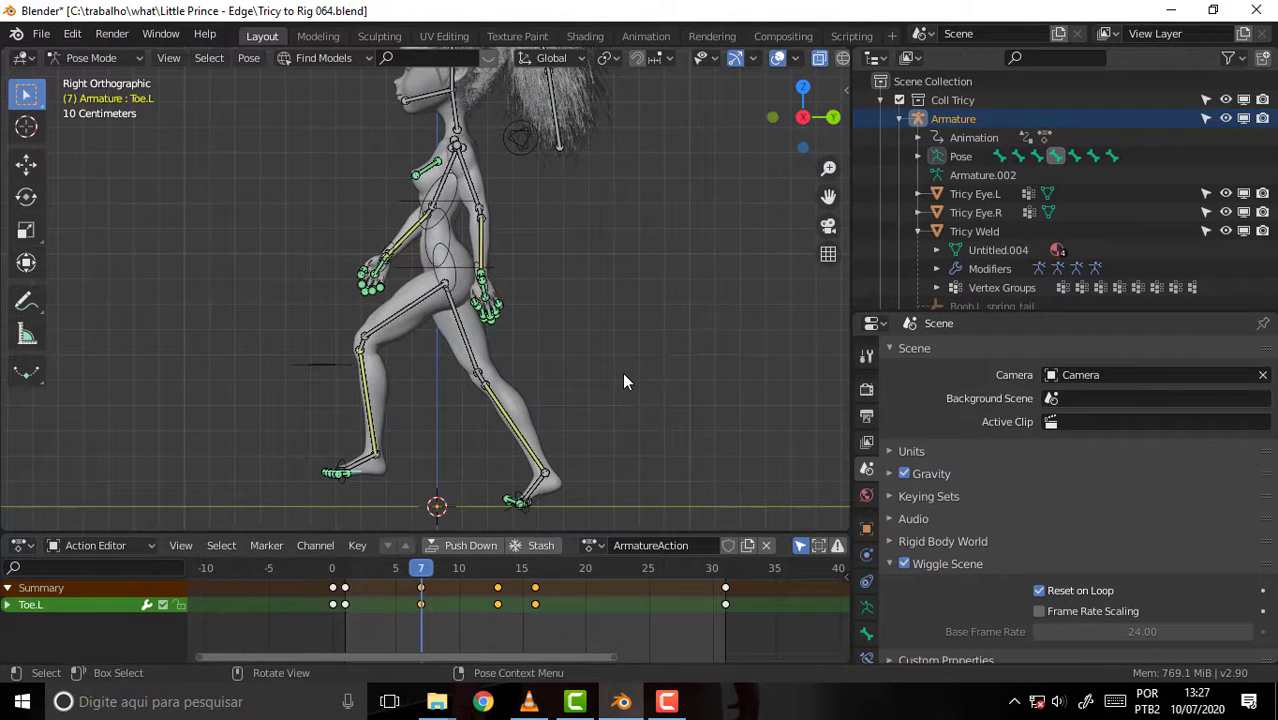
key("space")
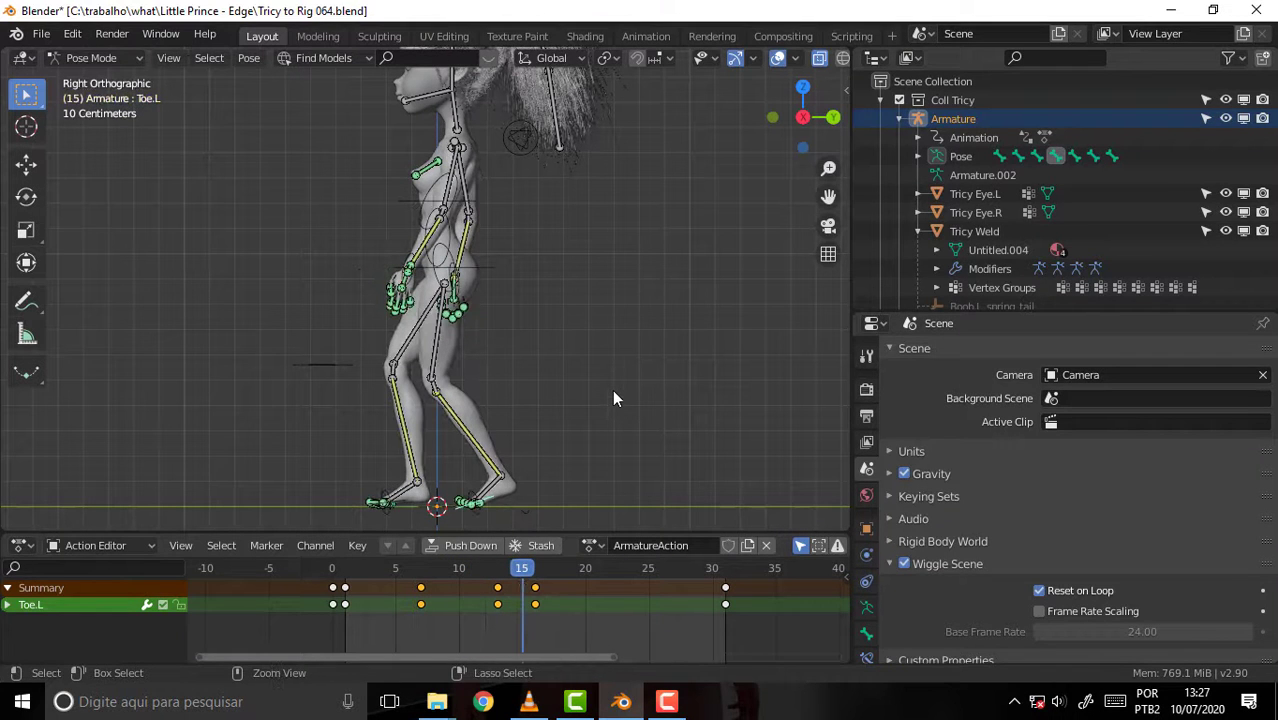
key("Escape")
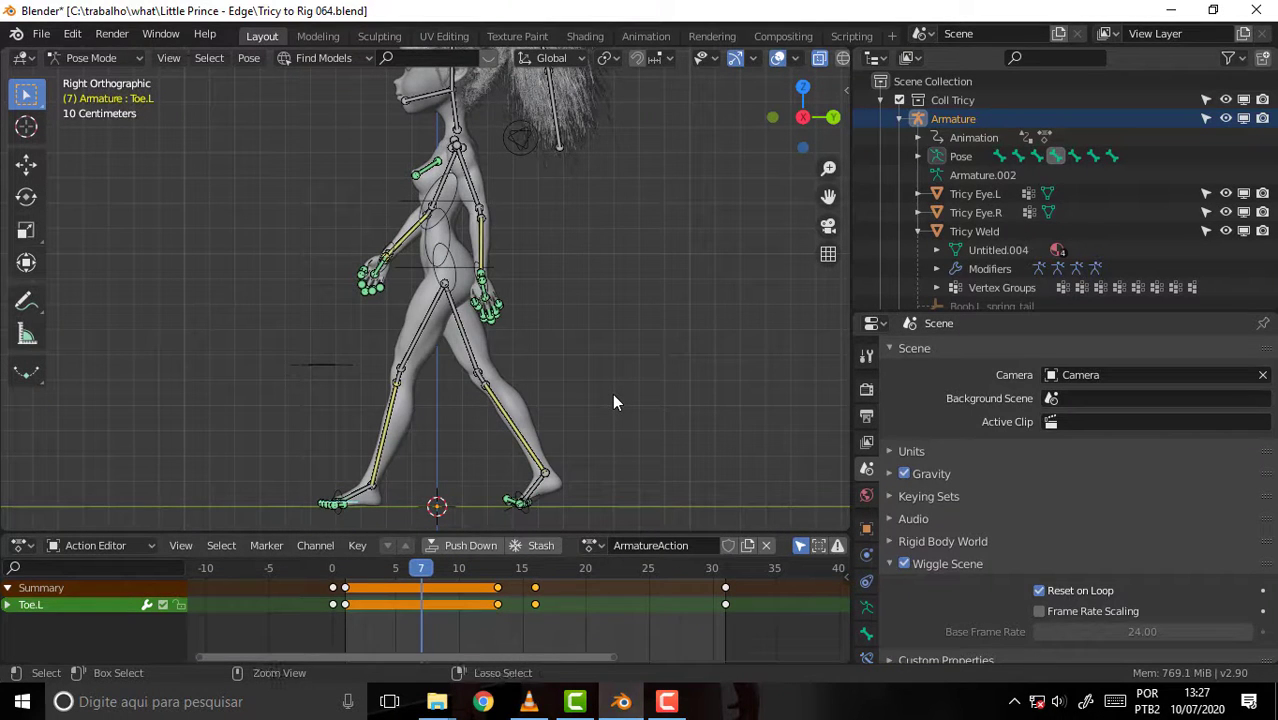
left_click(612, 393)
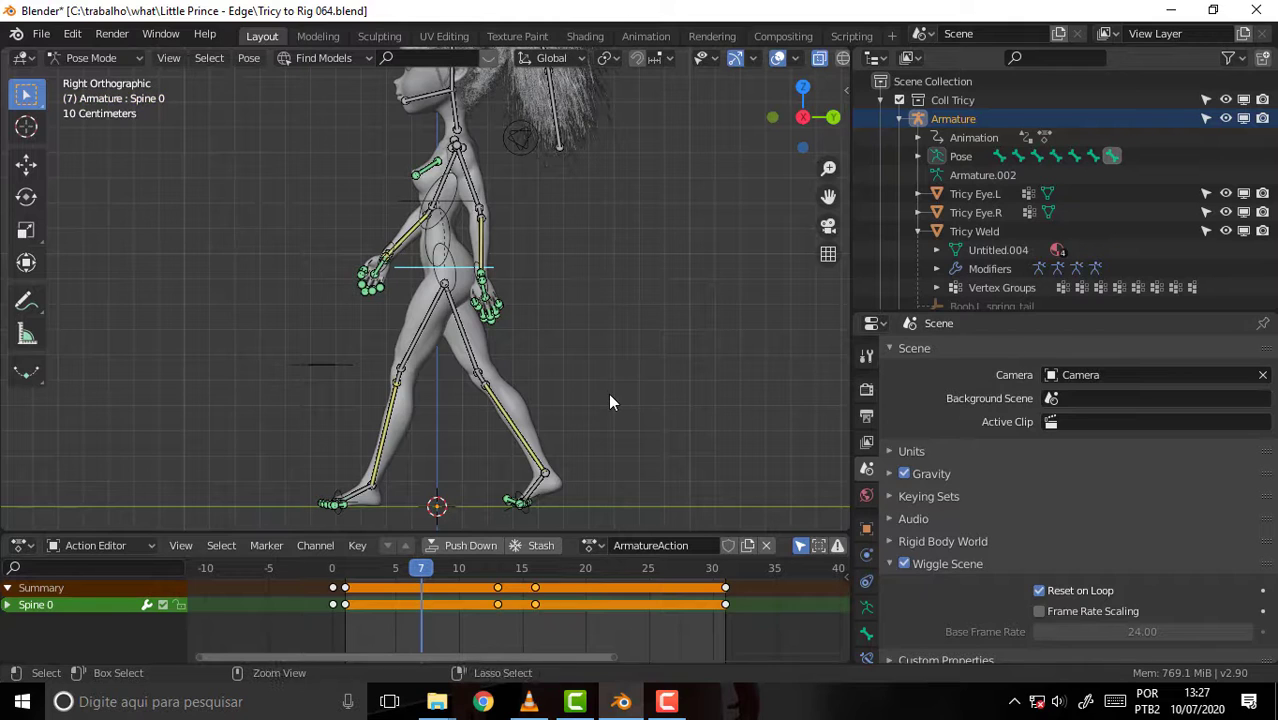
- Review the cycle, then select all bones and delete their existing keys at frame 13
key("Up")
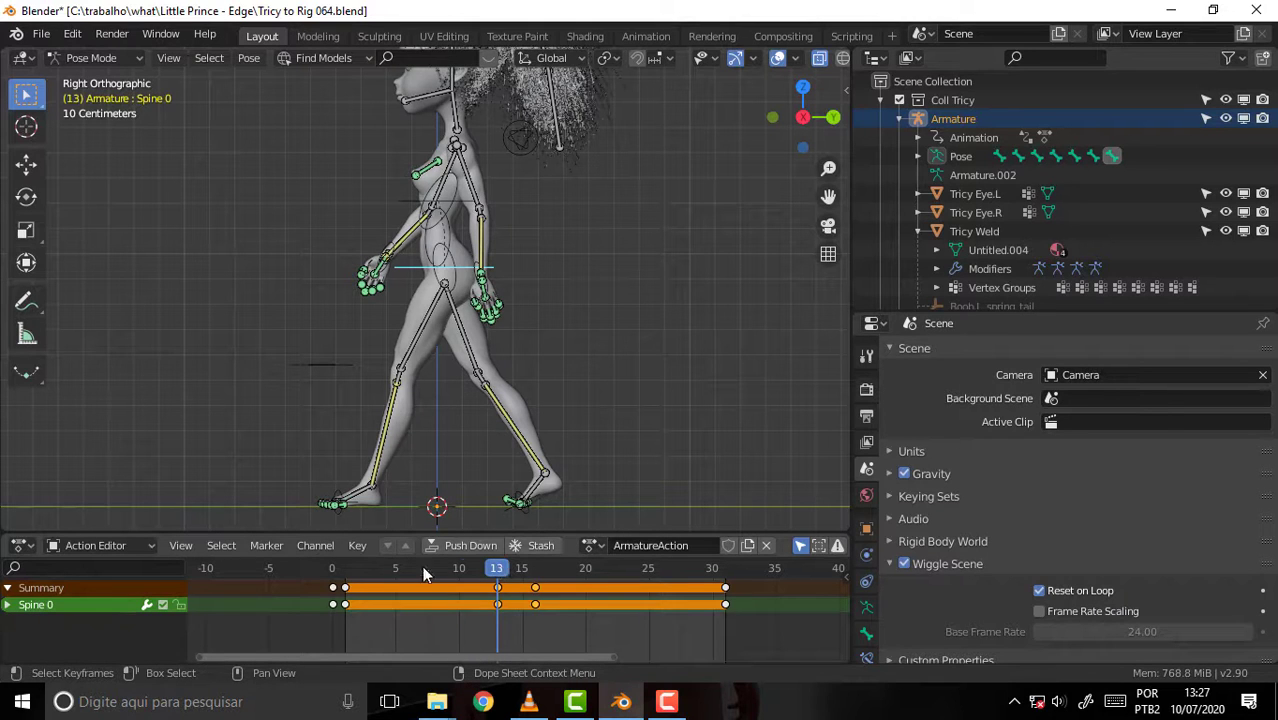
mouse_move(503, 568)
left_mouse_down()
mouse_move(371, 564)
mouse_move(568, 560)
mouse_move(347, 572)
left_mouse_up()
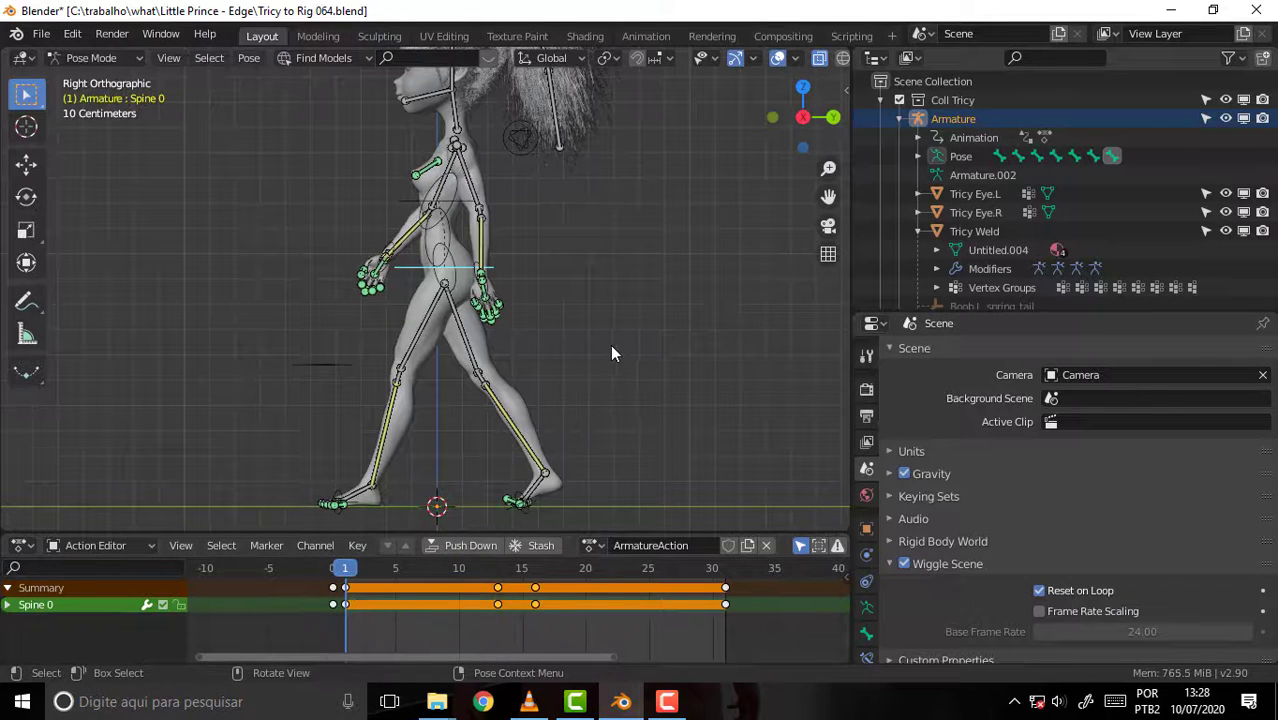
key("space")
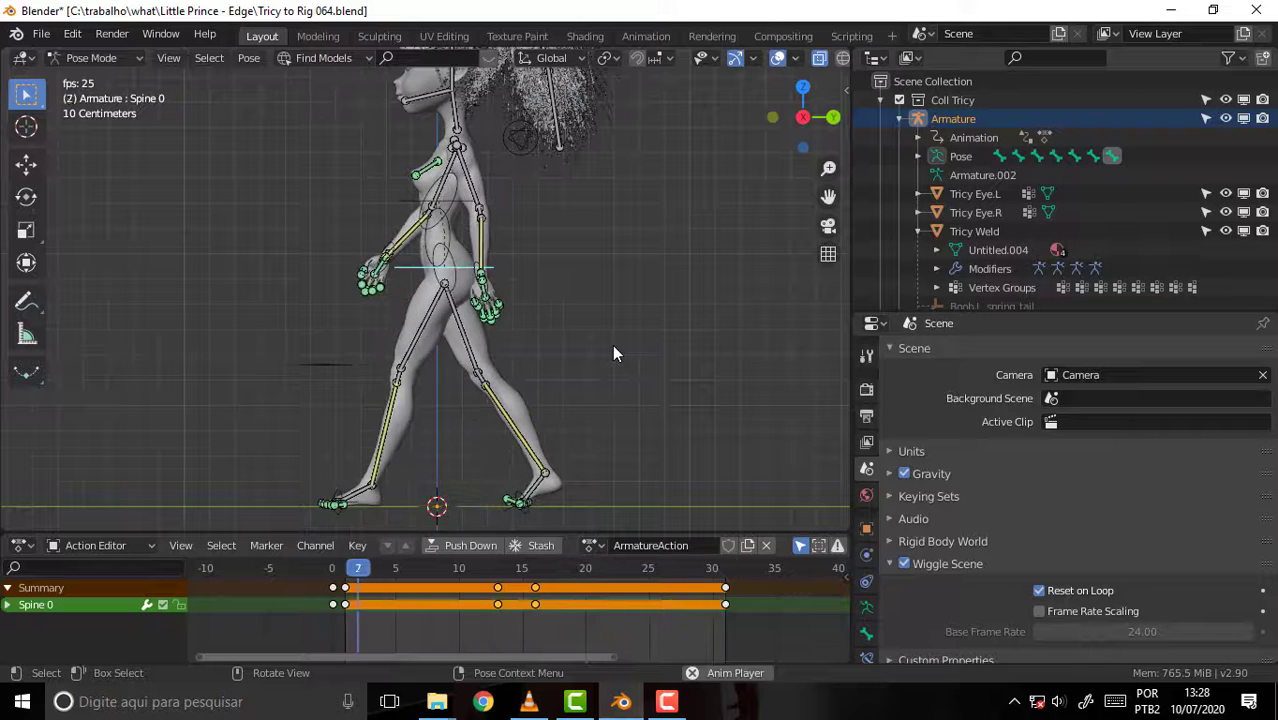
key("space")
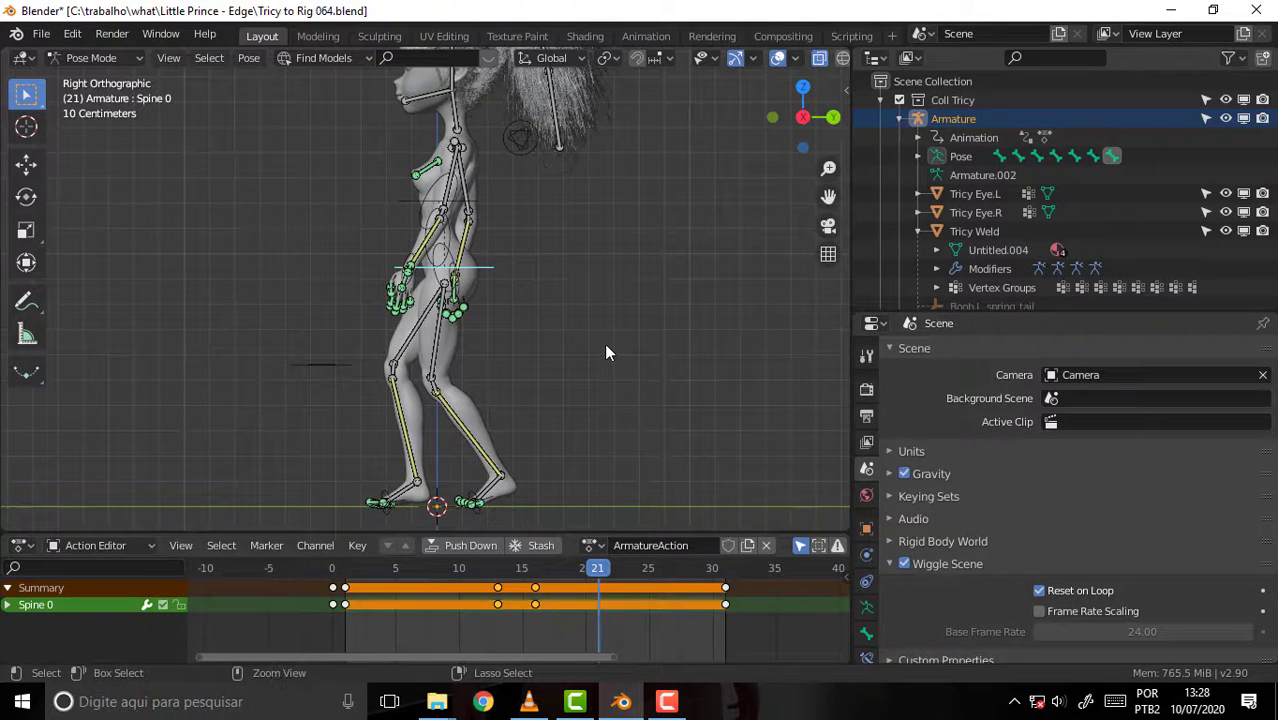
key("Down")
key("Down")
key("alt+a")
key("a")
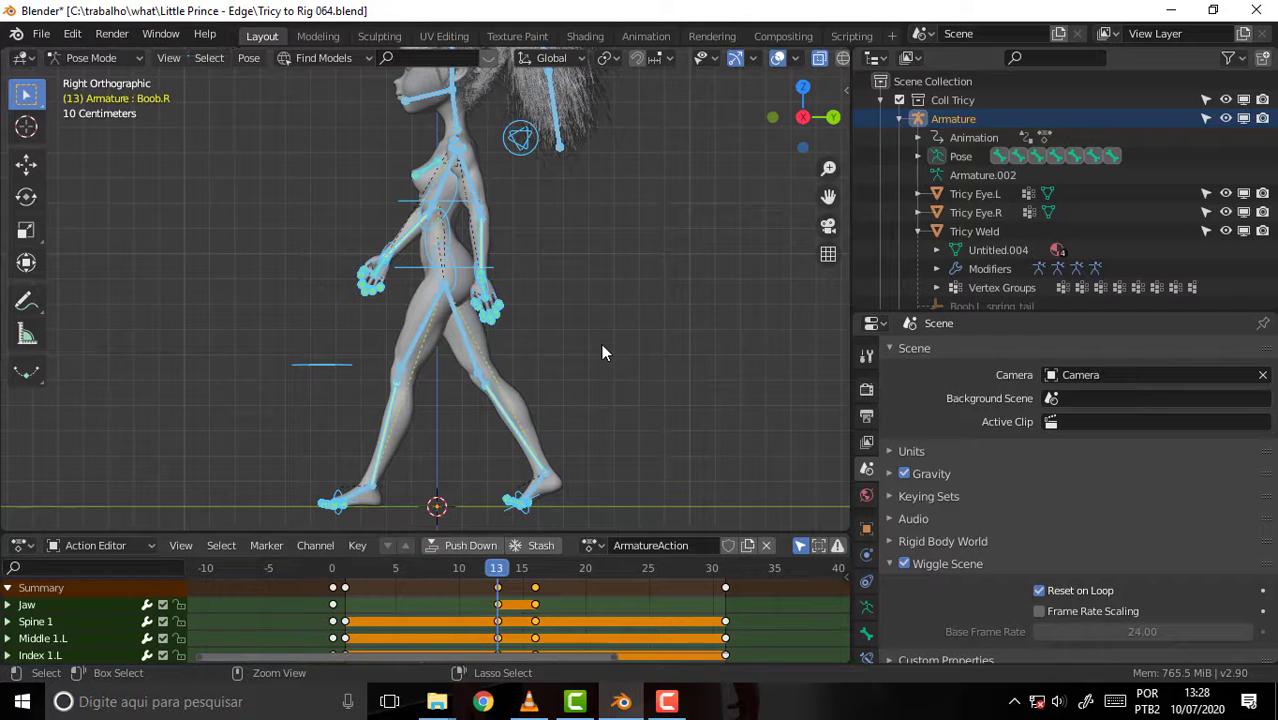
key("alt+i")
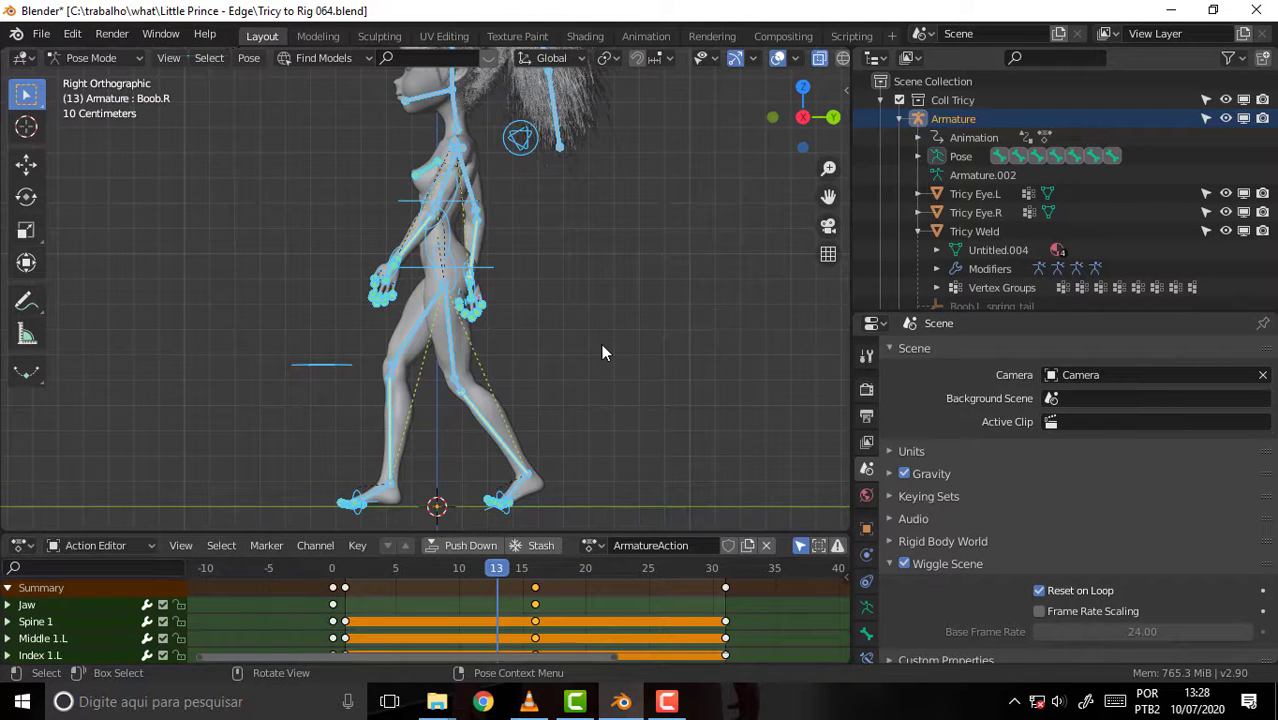
key("space")
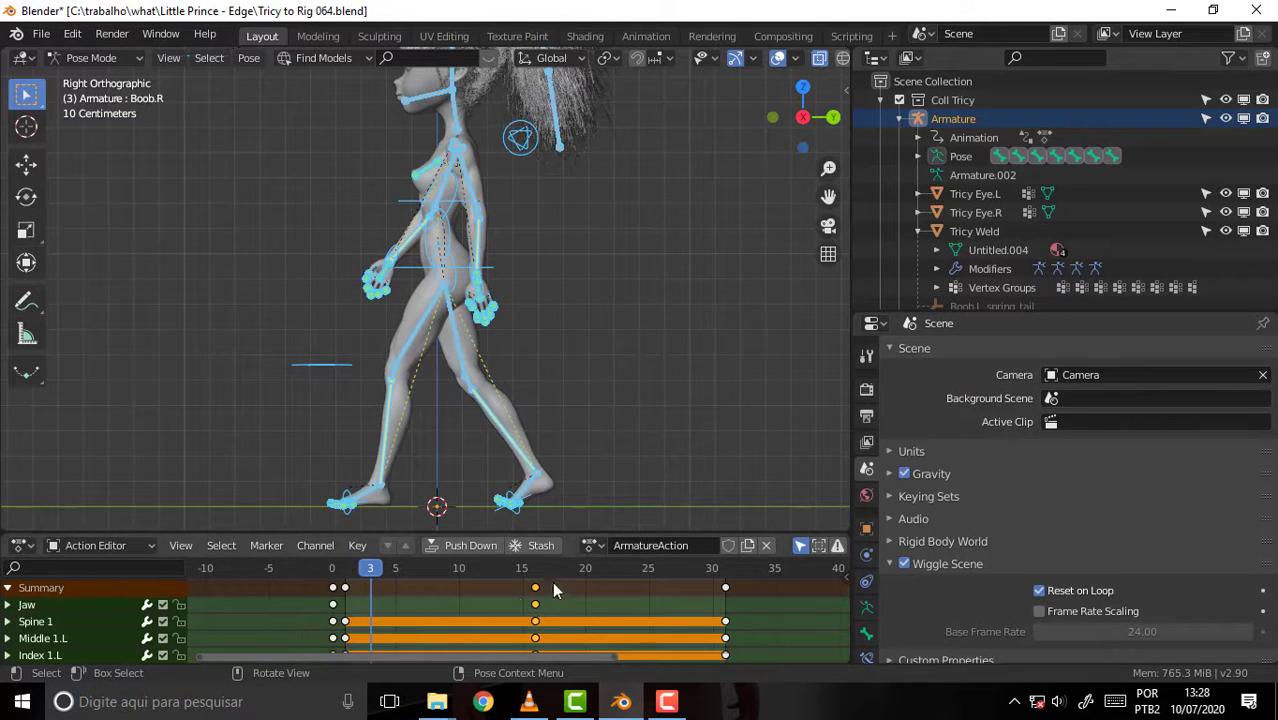
- Copy the frame-16 pose, paste it at frame 13, key LocRotScale, and play the walk
left_click_drag(520, 582, 551, 660)
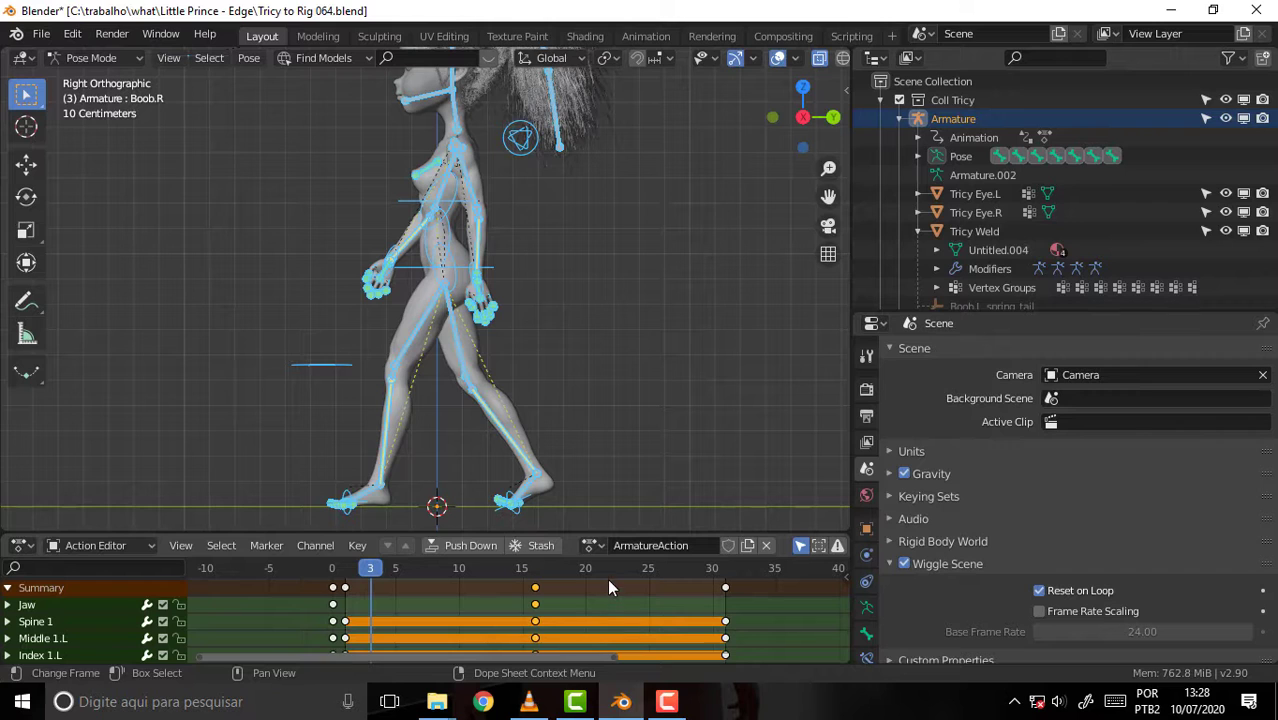
left_click_drag(387, 575, 538, 577)
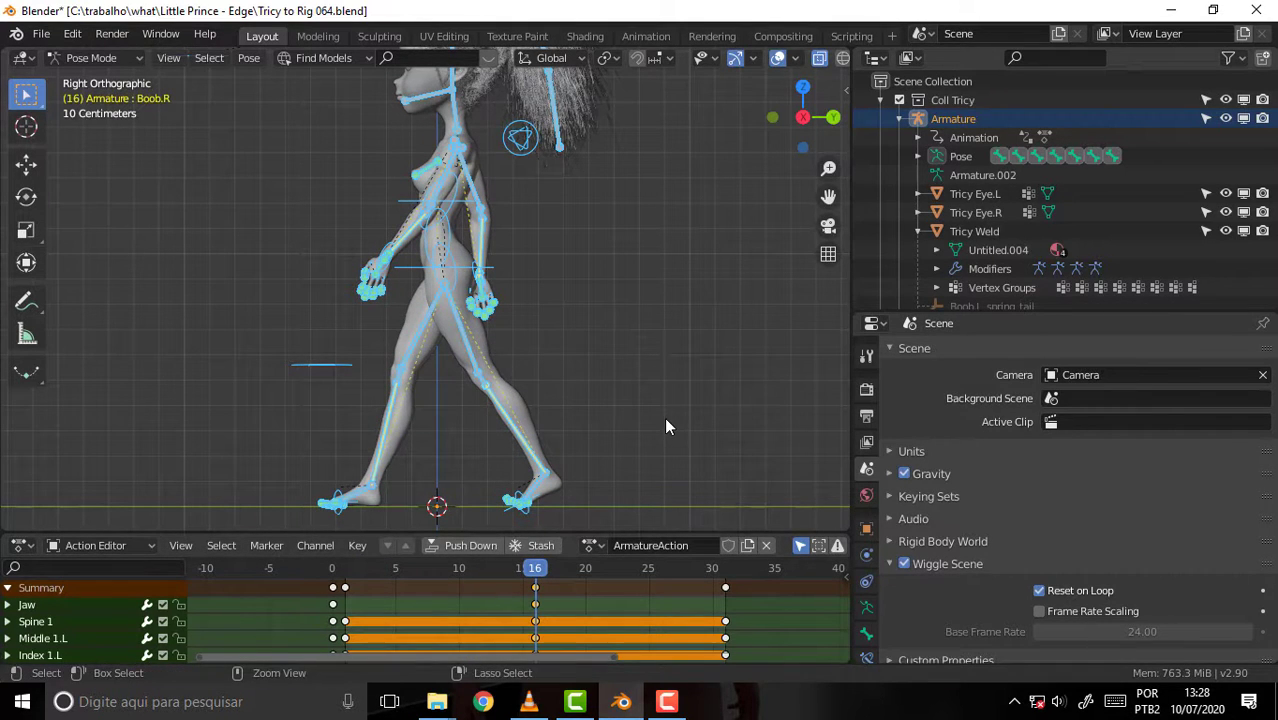
key("ctrl+c")
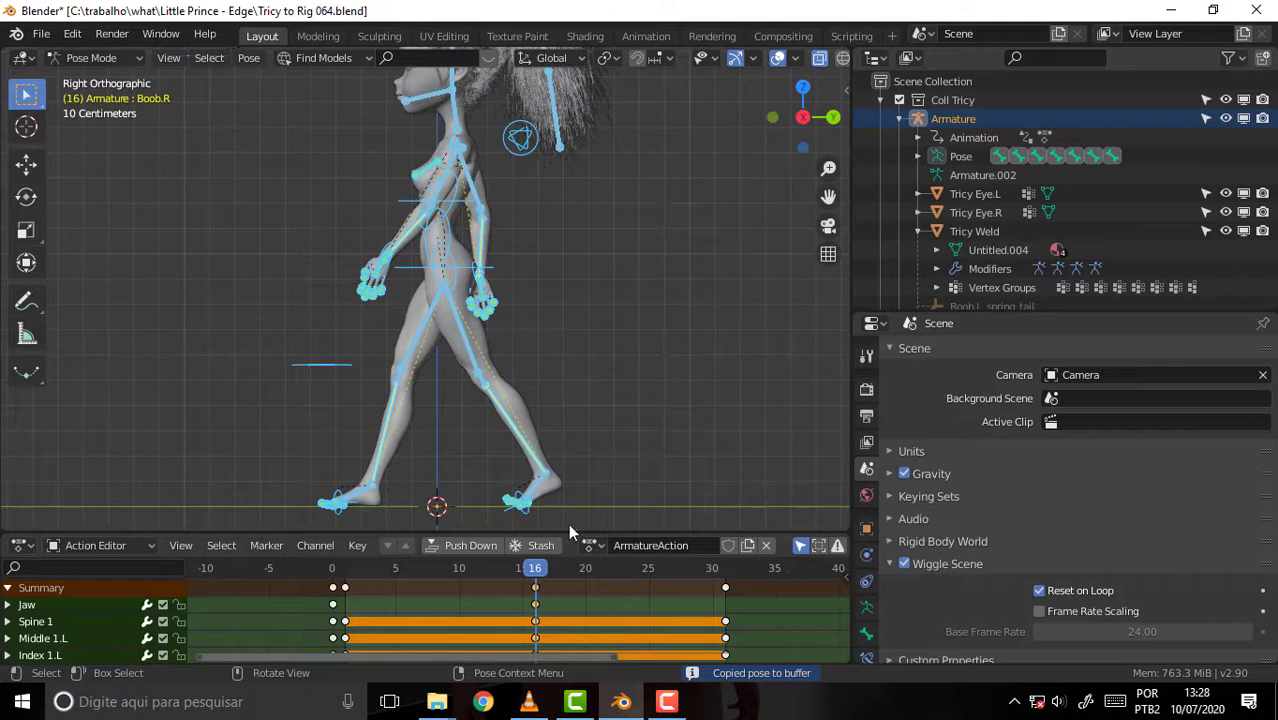
left_click_drag(524, 568, 492, 574)
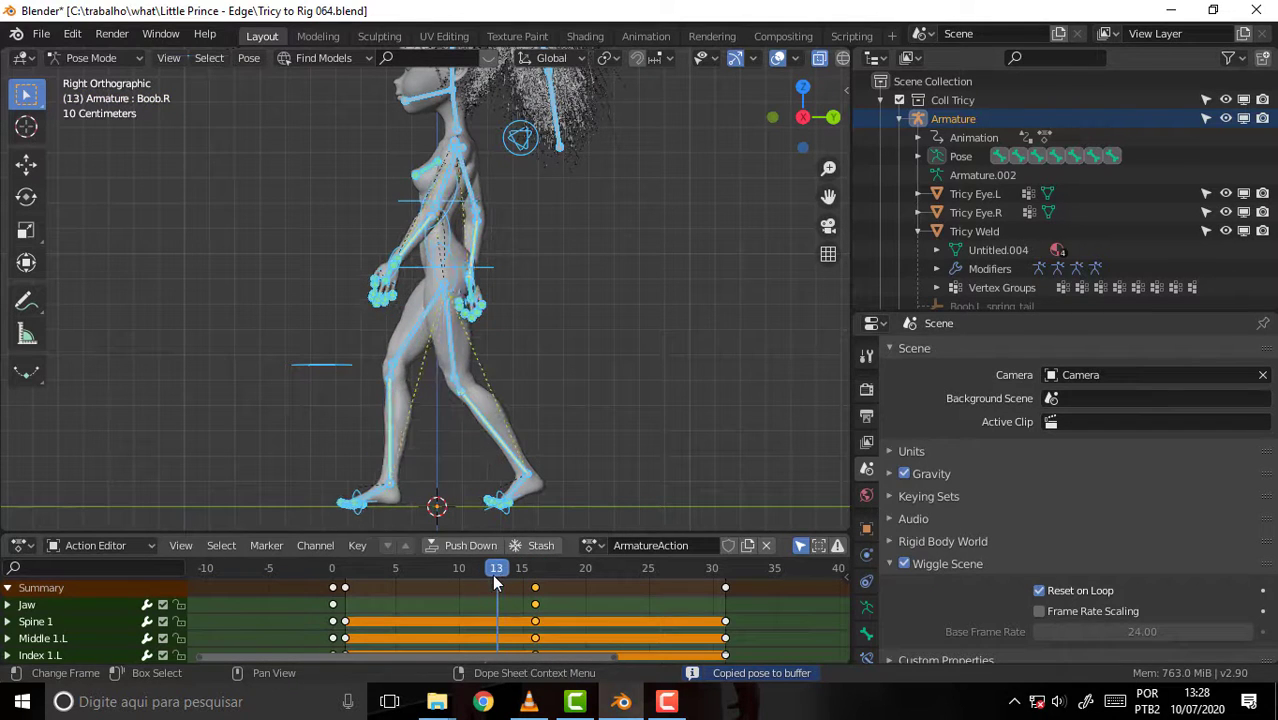
key("ctrl+v")
right_click(665, 391)
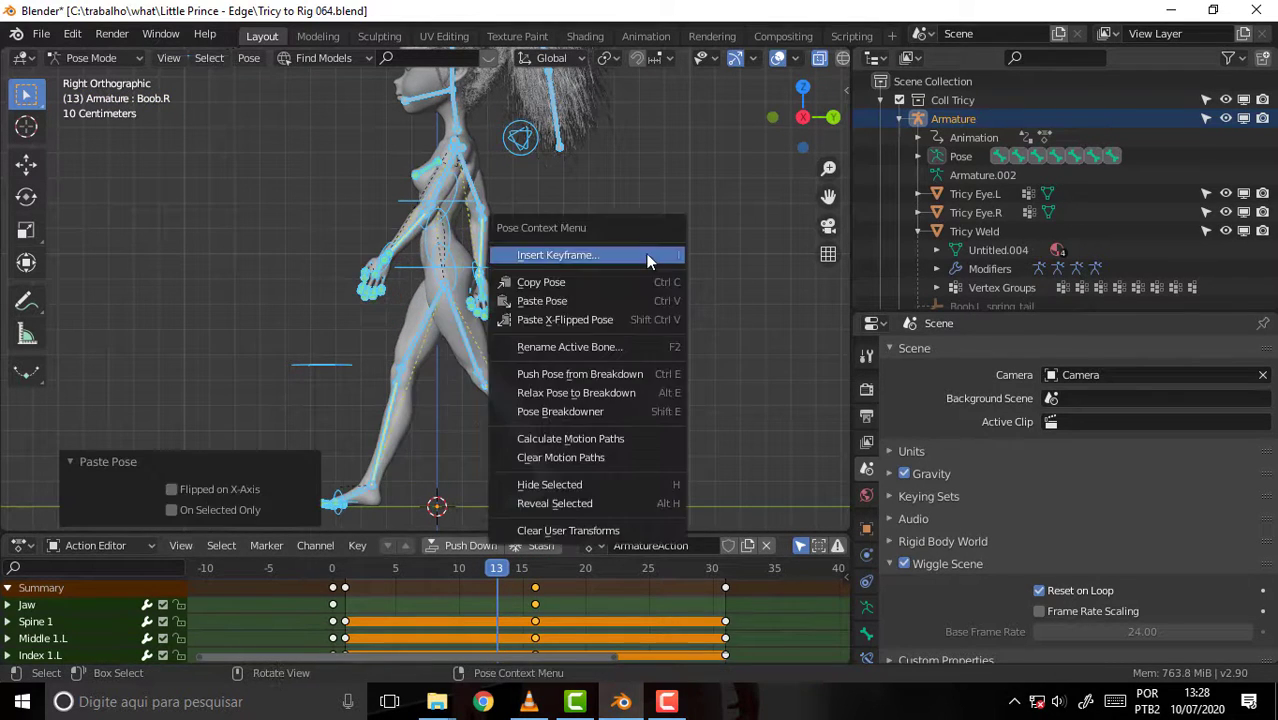
key("i")
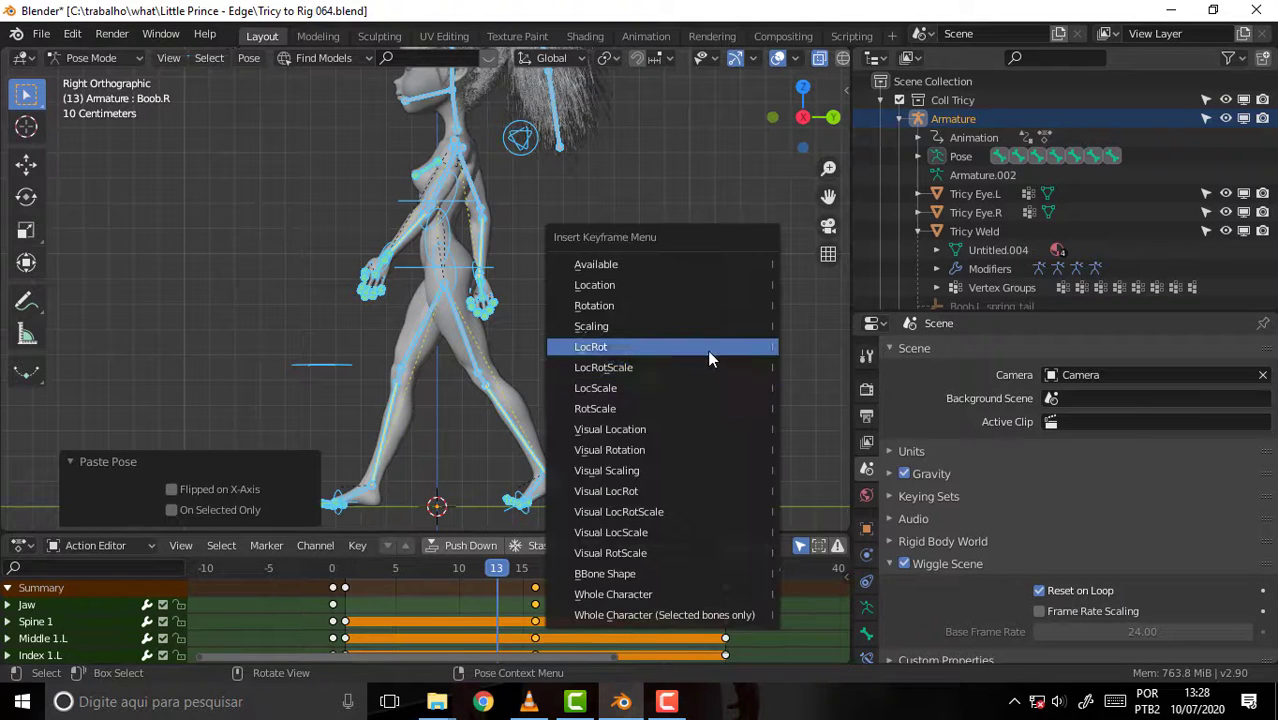
left_click(688, 369)
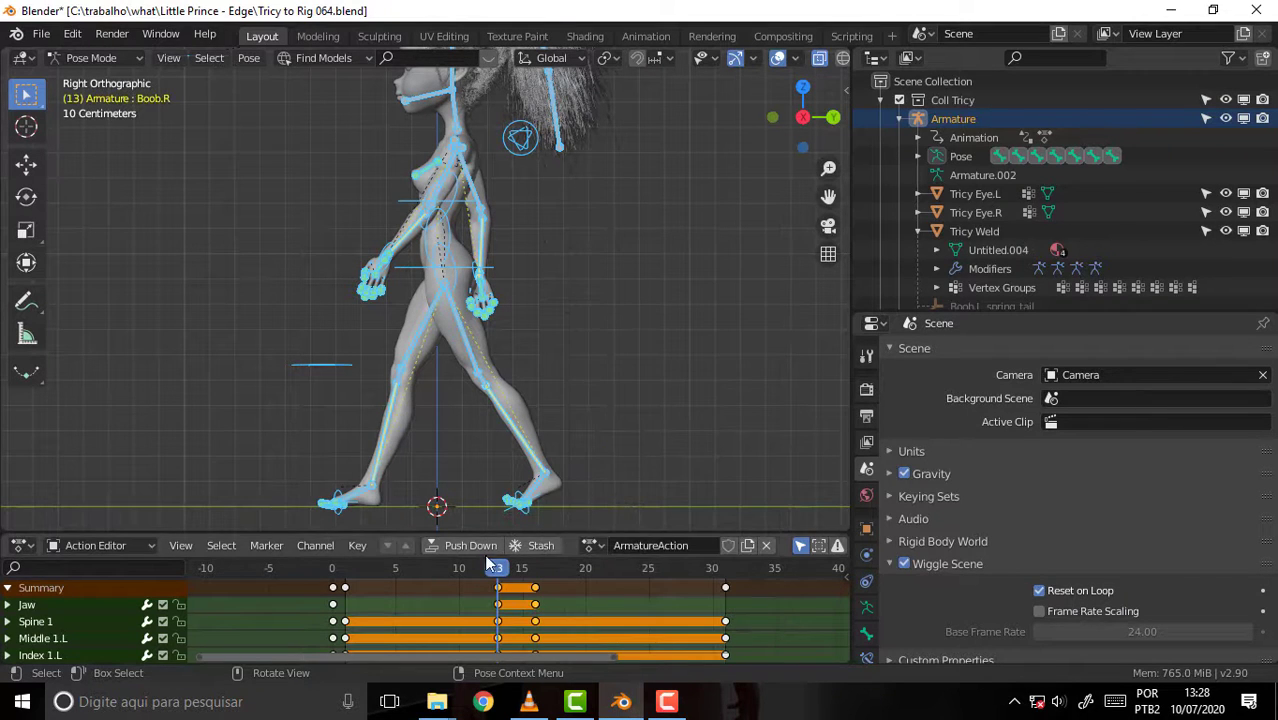
left_click_drag(497, 570, 358, 572)
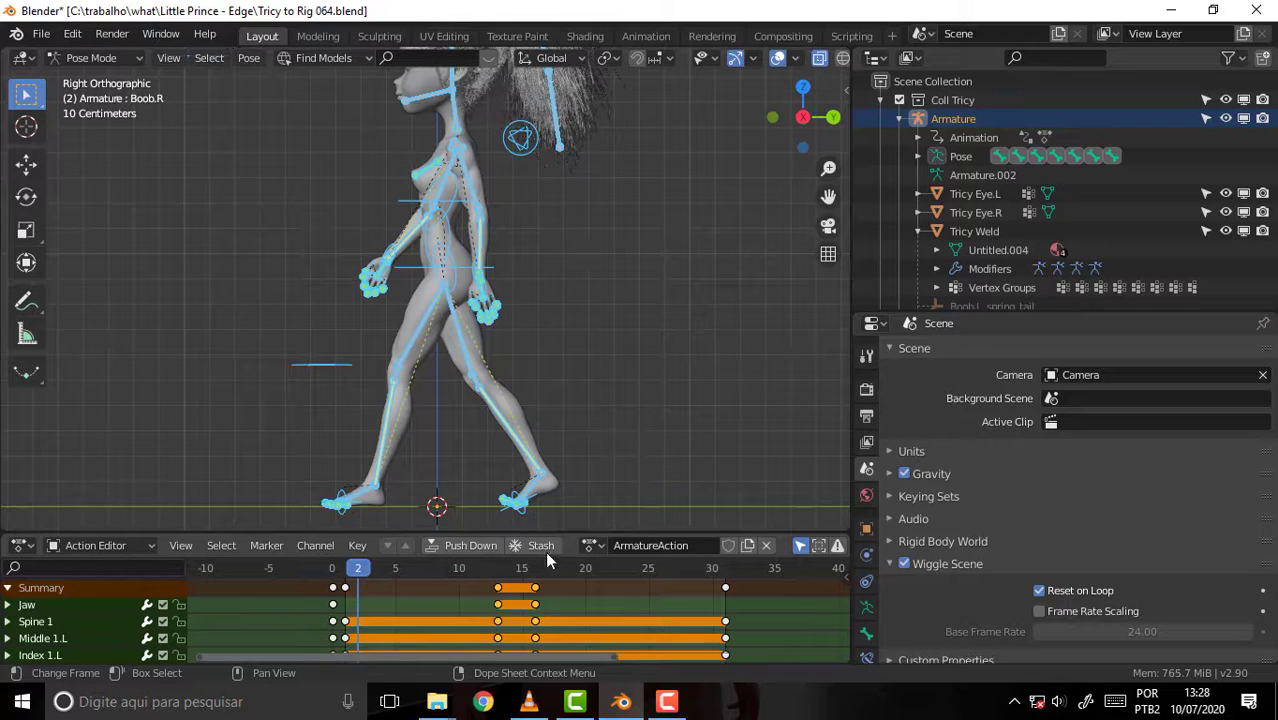
key("space")
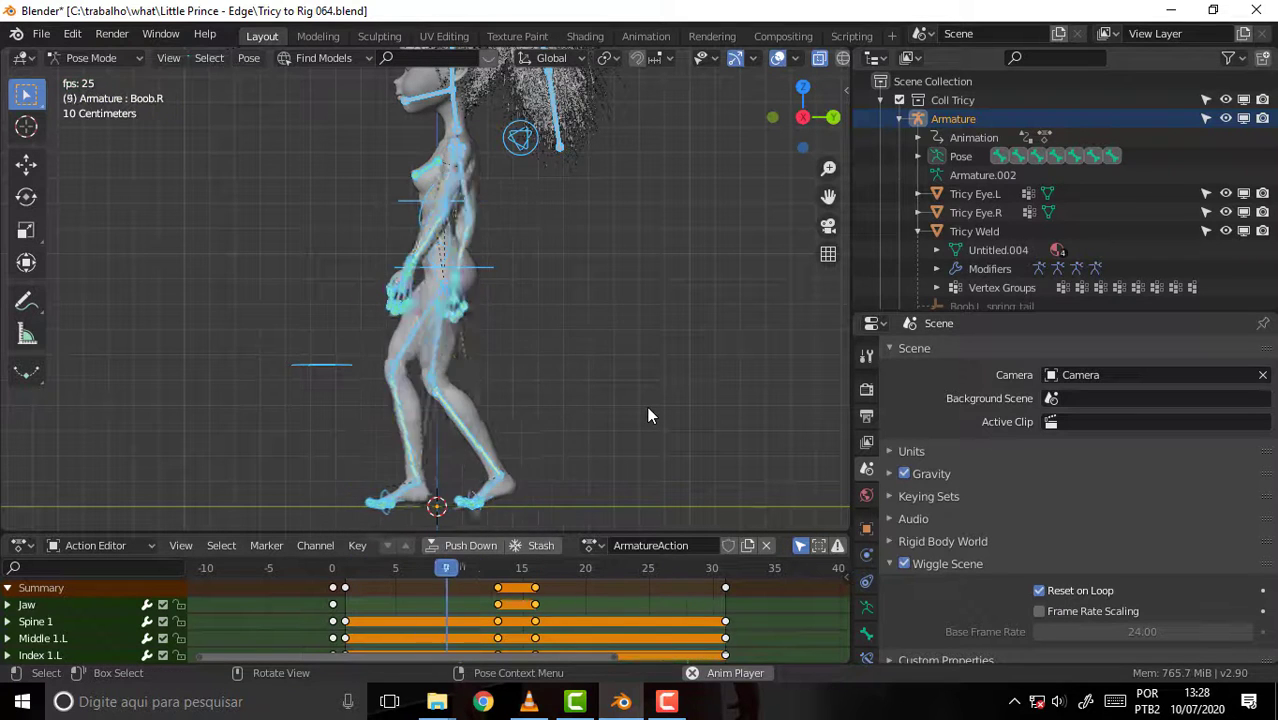
- Move Spine 0 down 0.0445 m at frame 13, key LocRotScale, and replay the walk
key("space")
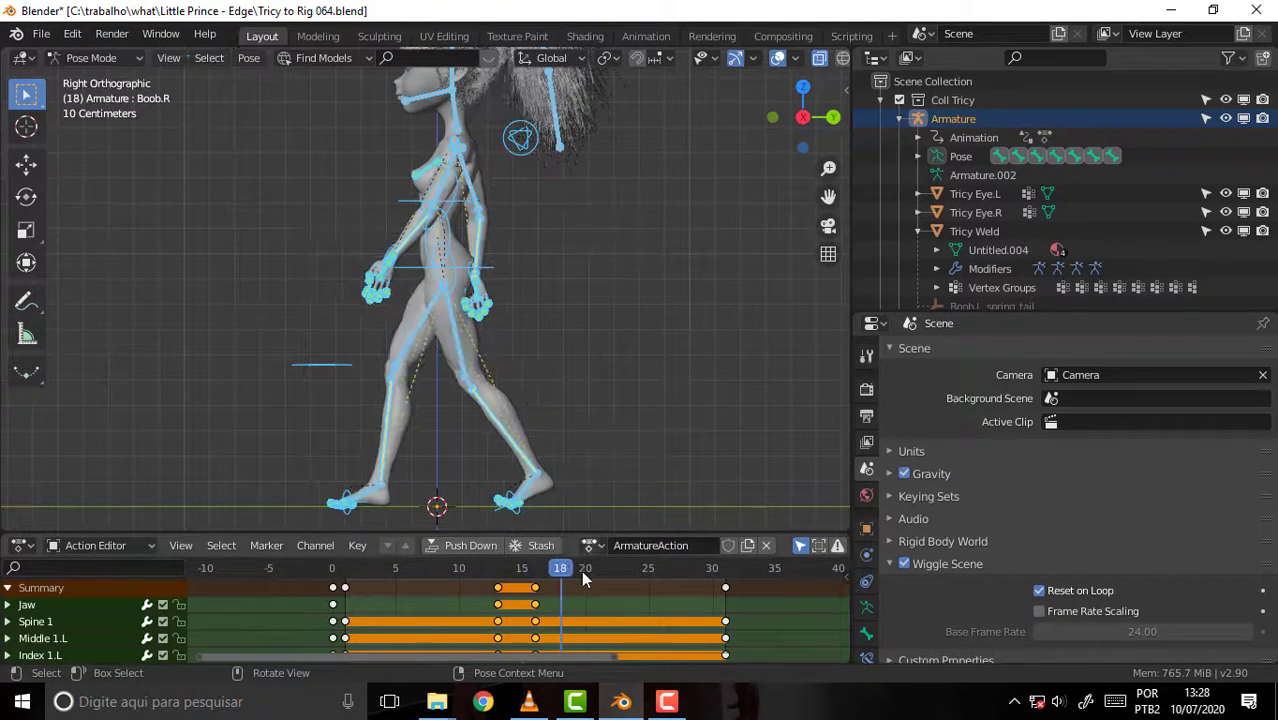
mouse_move(564, 567)
left_mouse_down()
mouse_move(424, 577)
mouse_move(497, 577)
left_mouse_up()
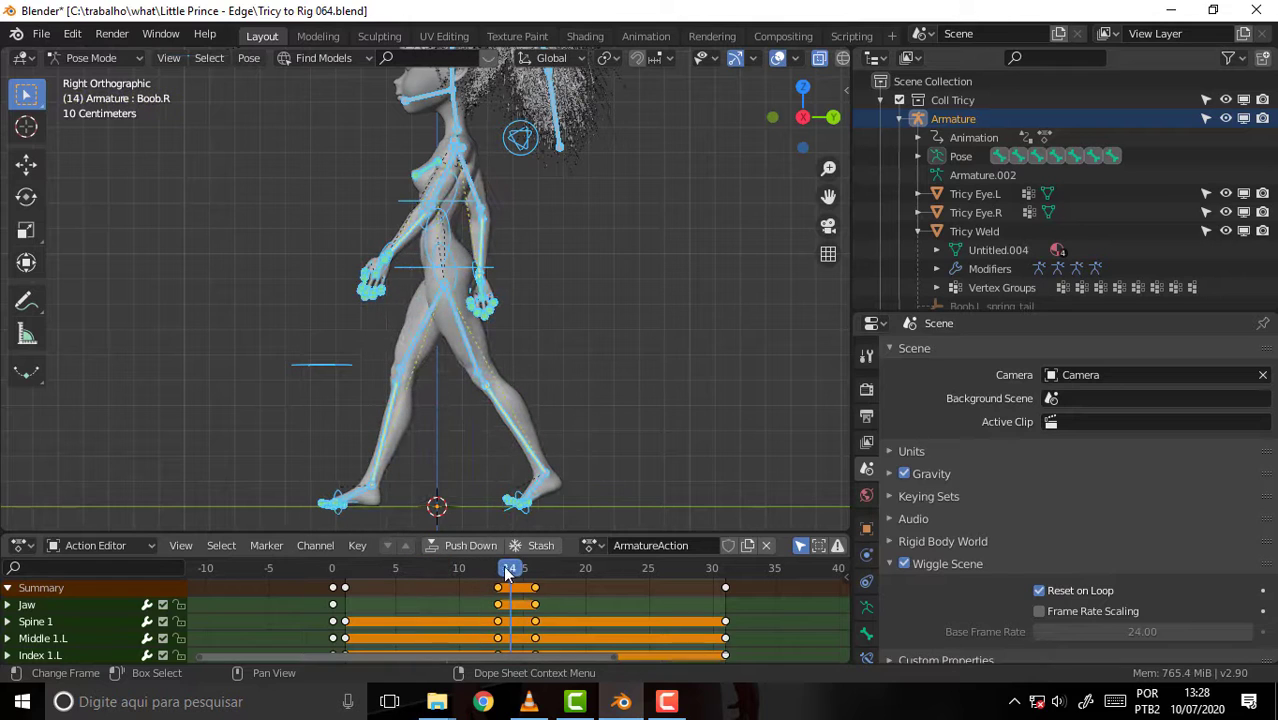
left_click(476, 268)
key("g")
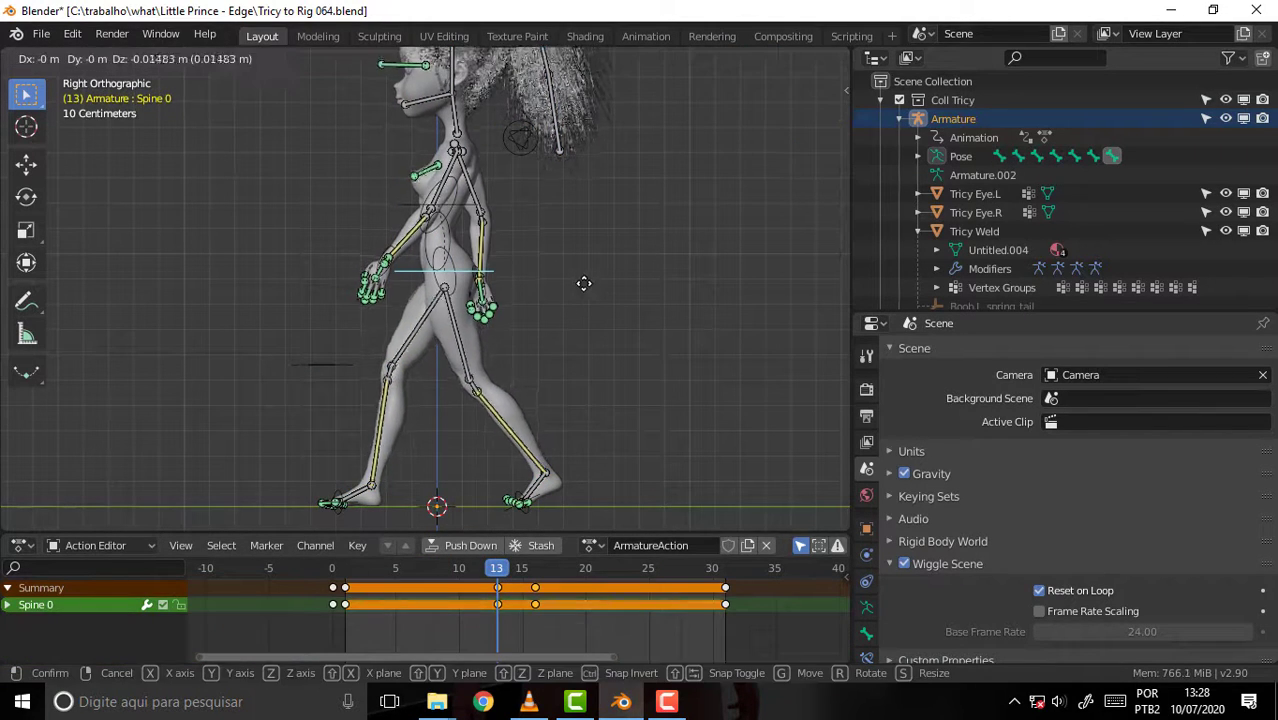
left_click(583, 289)
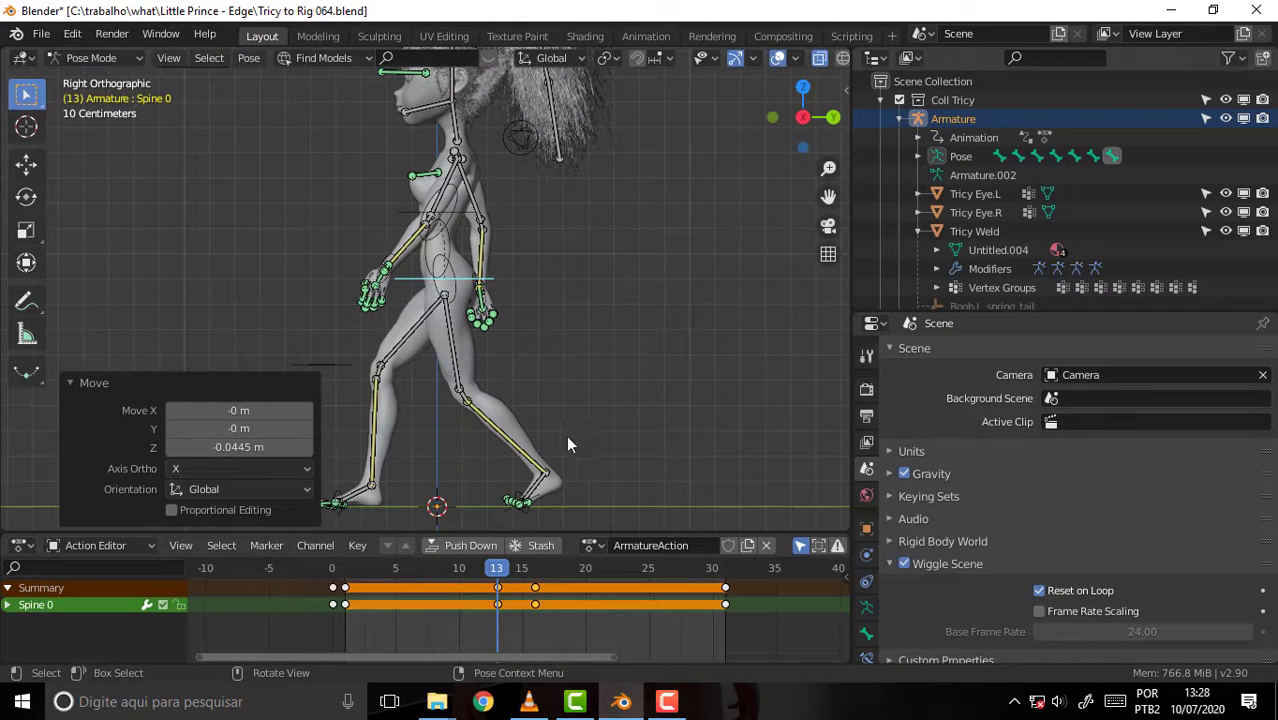
key("i")
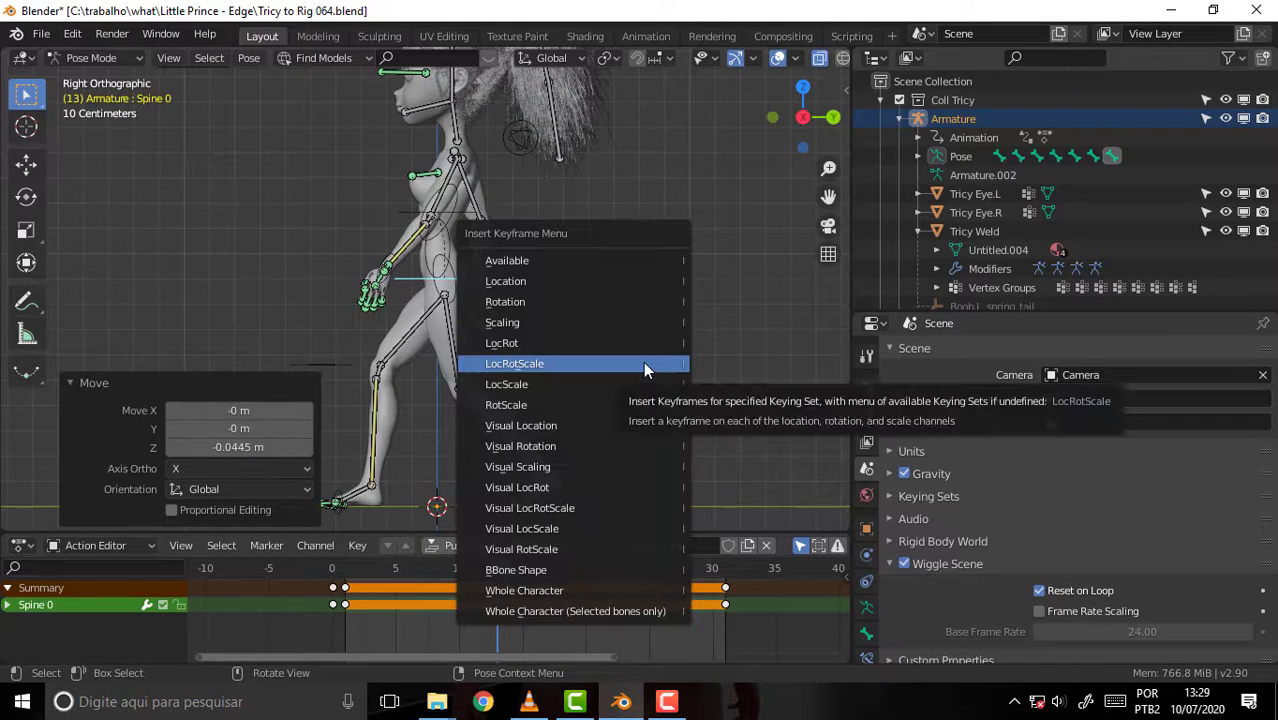
left_click(643, 362)
left_click_drag(498, 568, 540, 576)
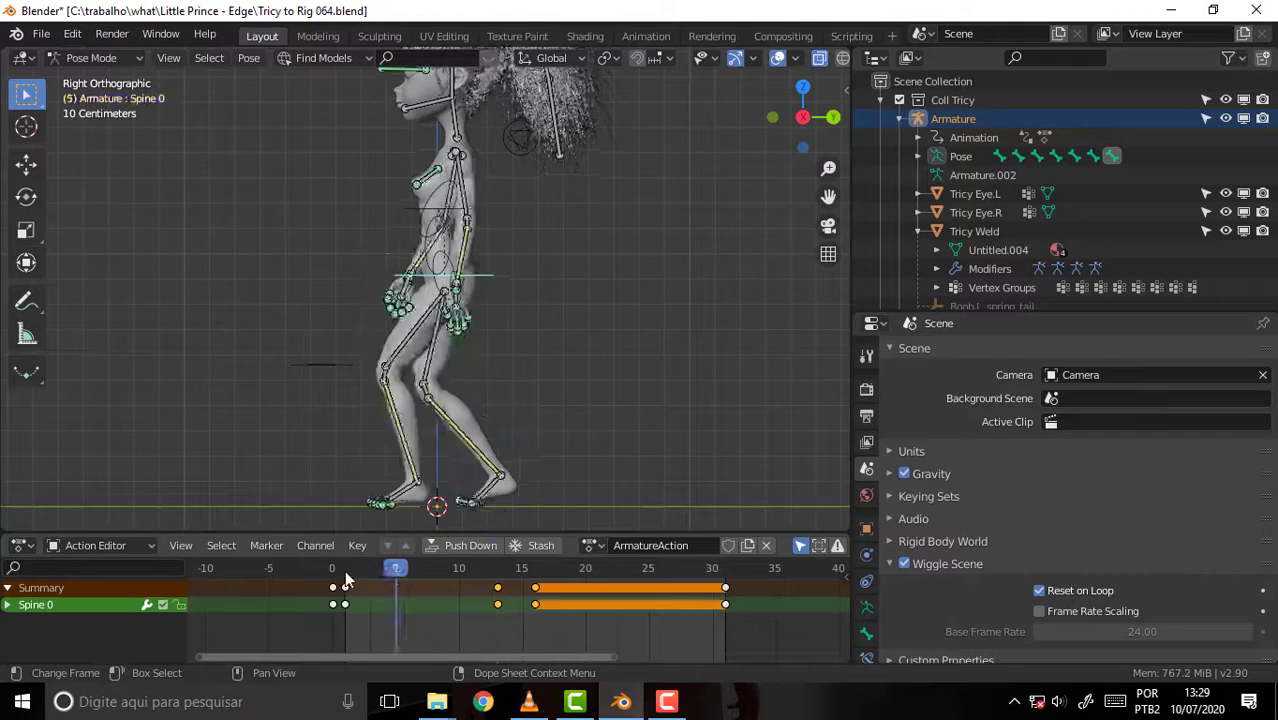
key("space")
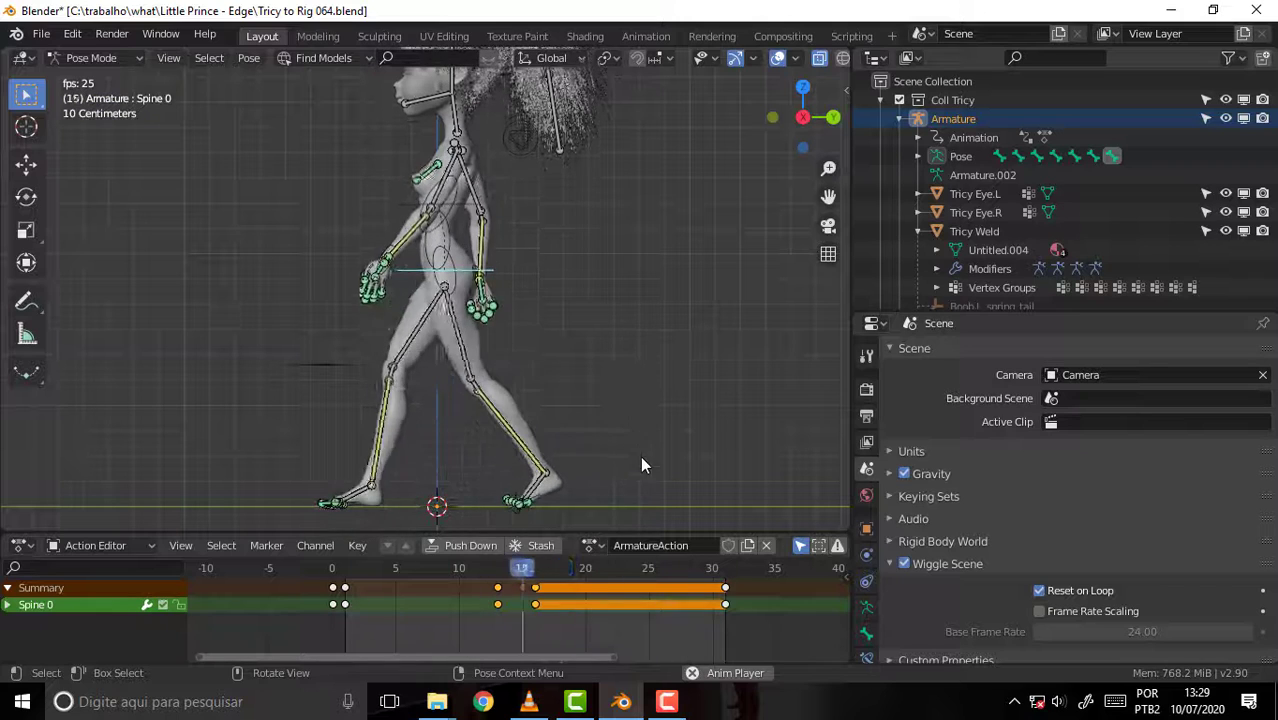
- Stop playback on frame 7 and orbit to a front perspective view of the character
key("space")
left_click_drag(407, 567, 420, 567)
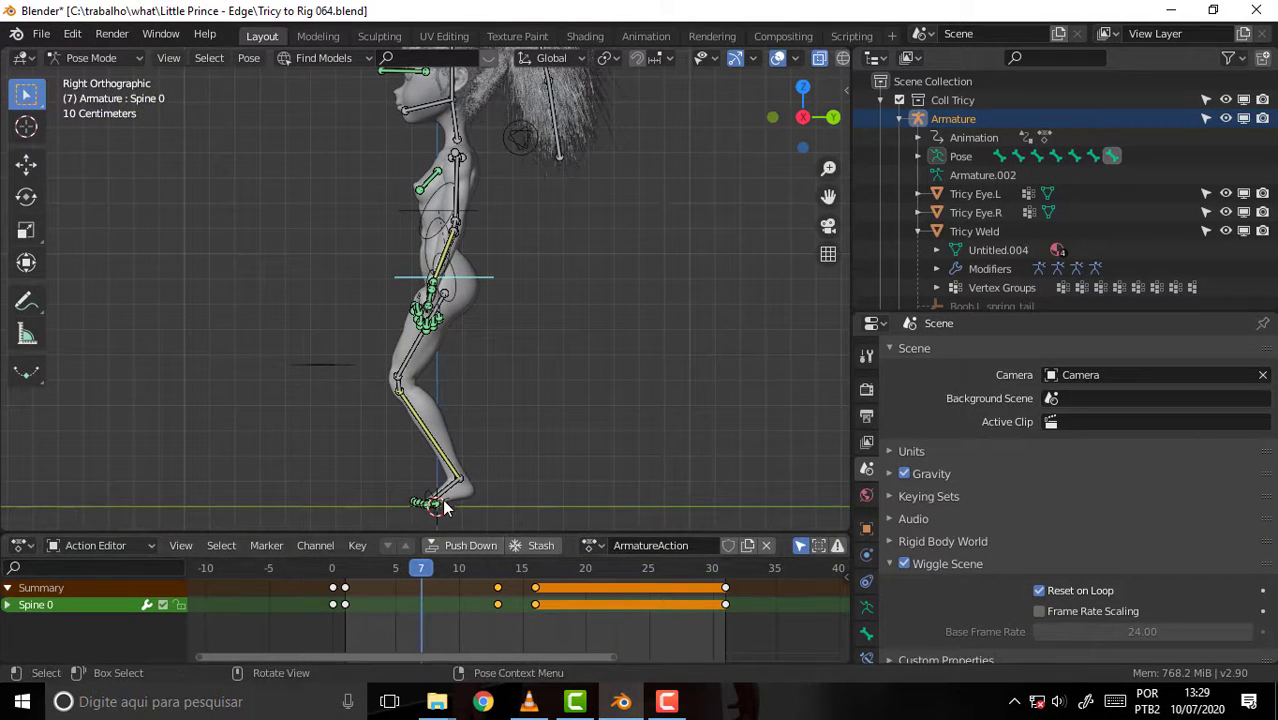
middle_click_drag(542, 404, 704, 401)
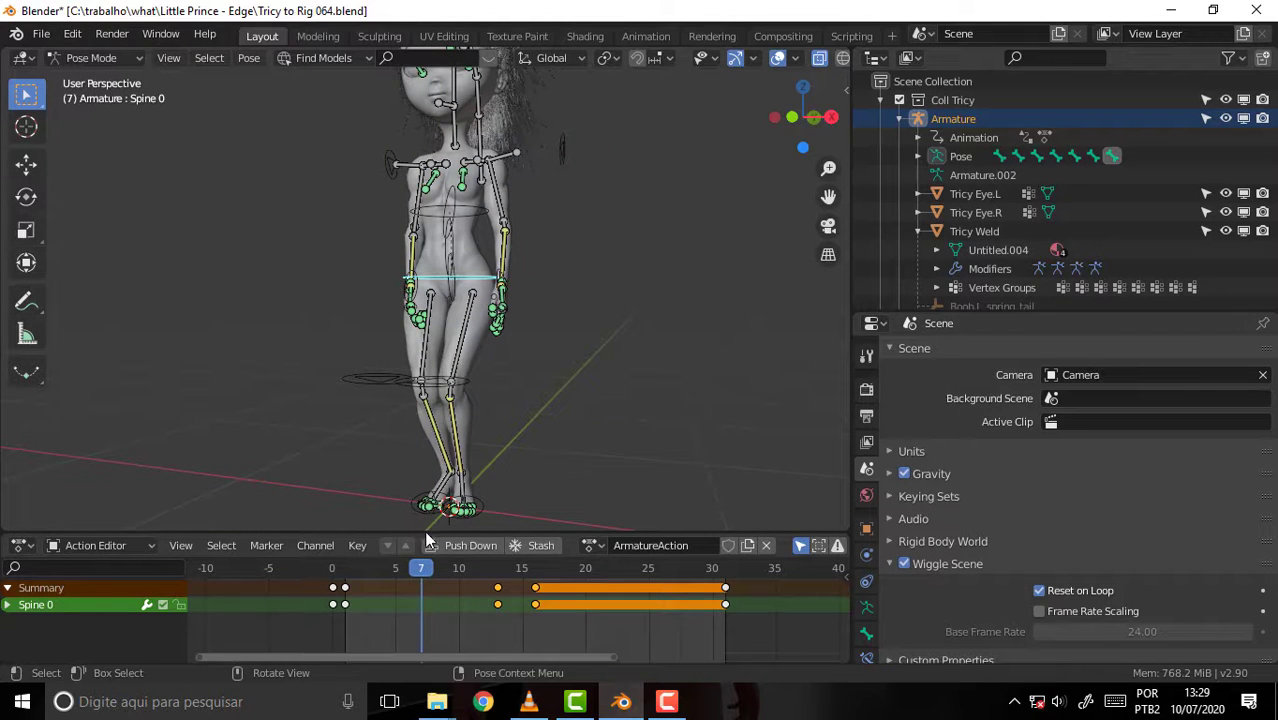
left_click(503, 567)
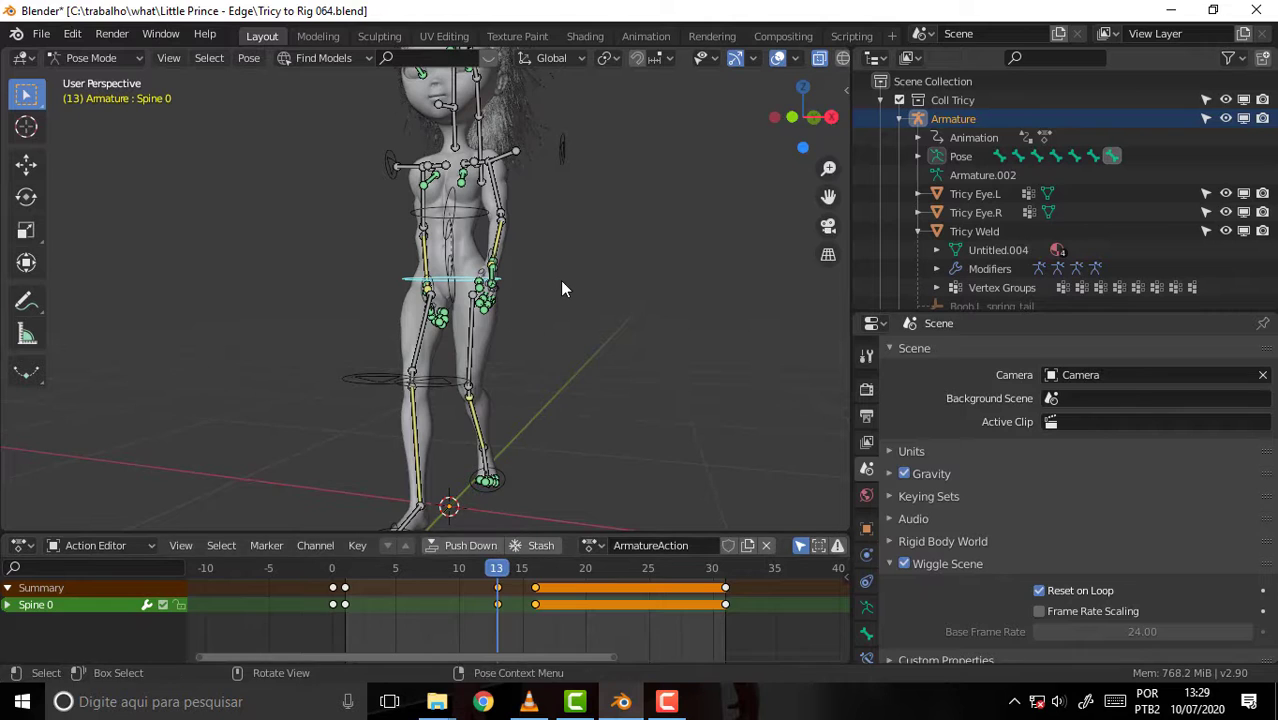
mouse_move(562, 285)
middle_mouse_down()
mouse_move(665, 305)
mouse_move(599, 359)
middle_mouse_up()
left_click_drag(507, 576, 420, 568)
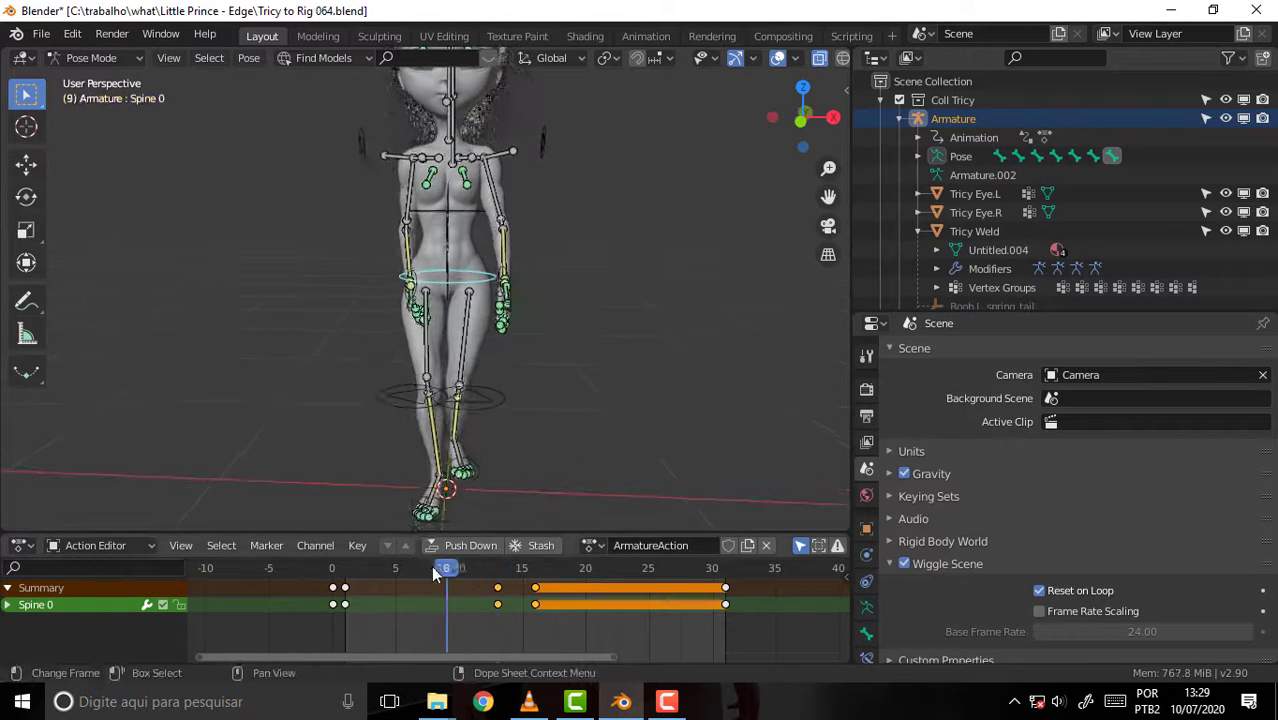
- Nudge Hand IK.L outward along X, then try X-axis adjustments on Hand IK.R
left_click(505, 288)
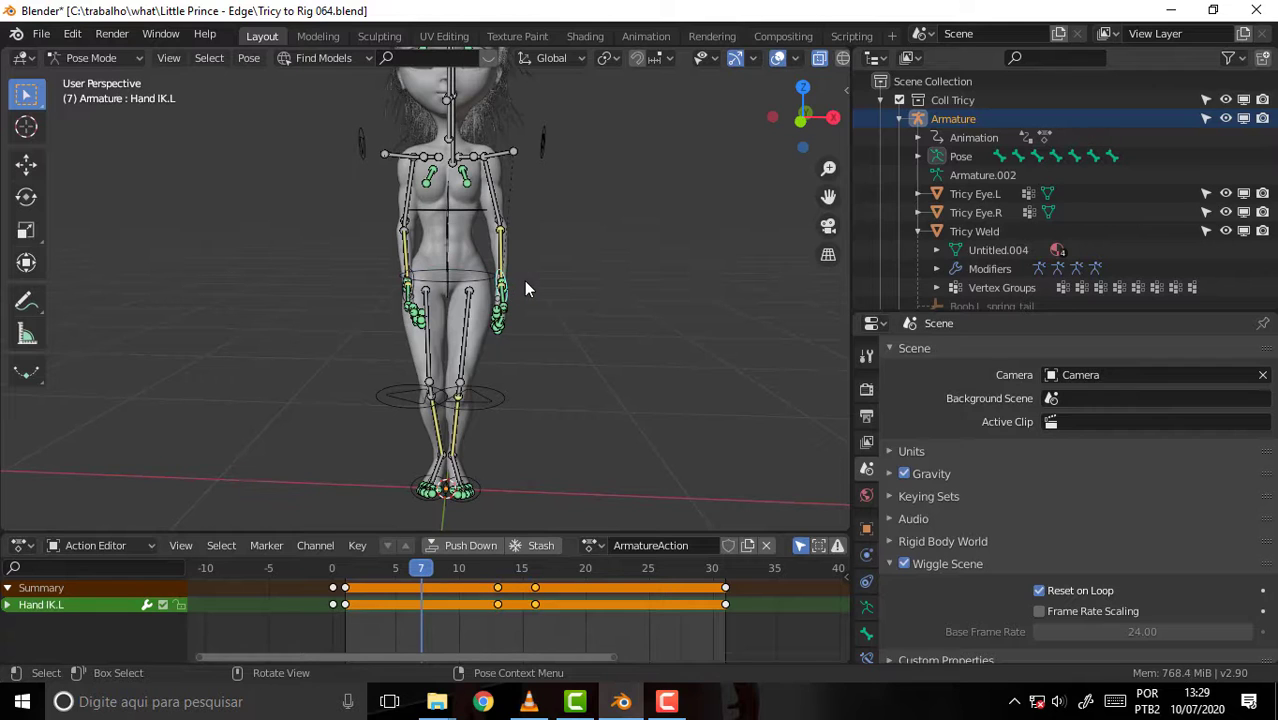
key("g")
key("x")
left_click(533, 280)
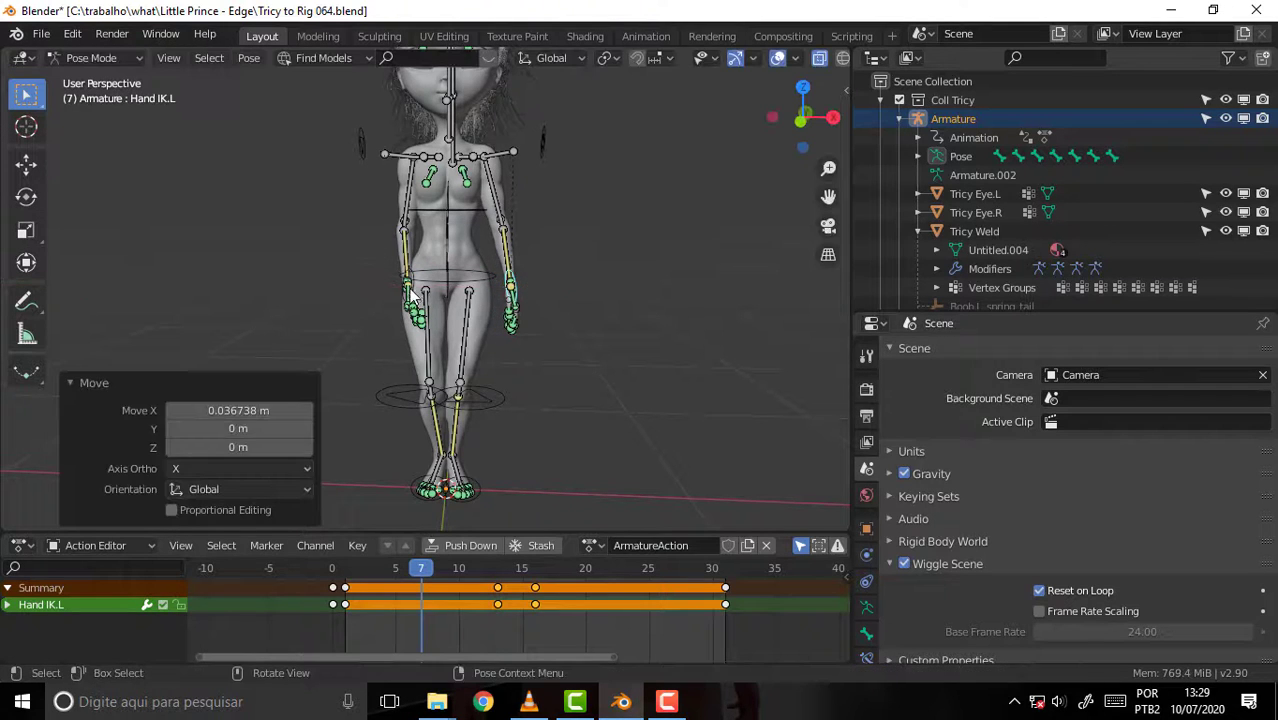
left_click(510, 288)
left_click(419, 280)
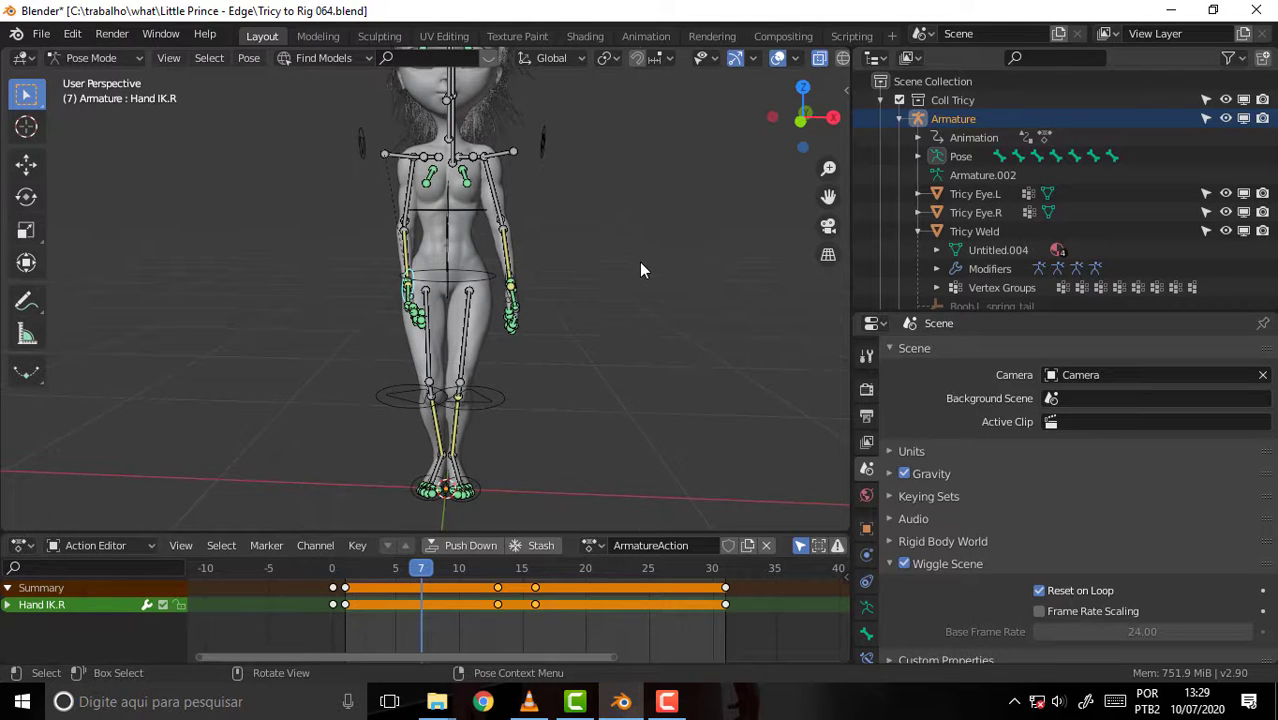
key("s")
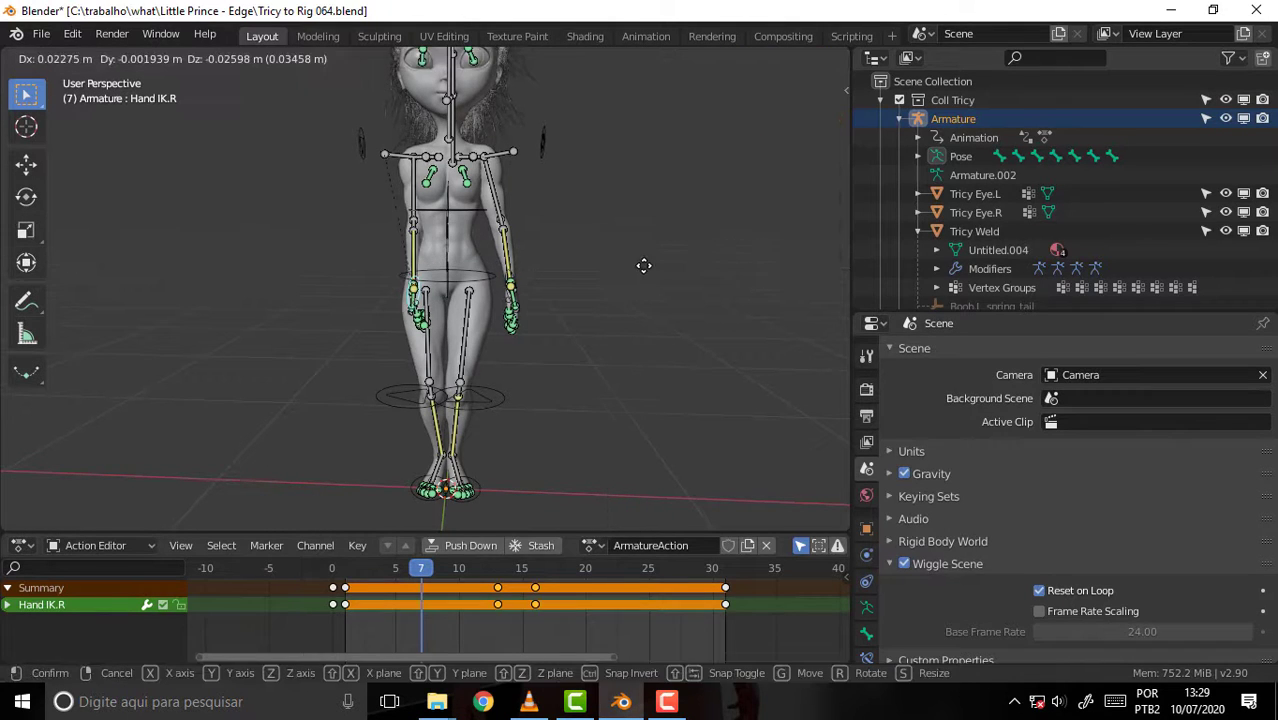
key("x")
left_click(476, 290)
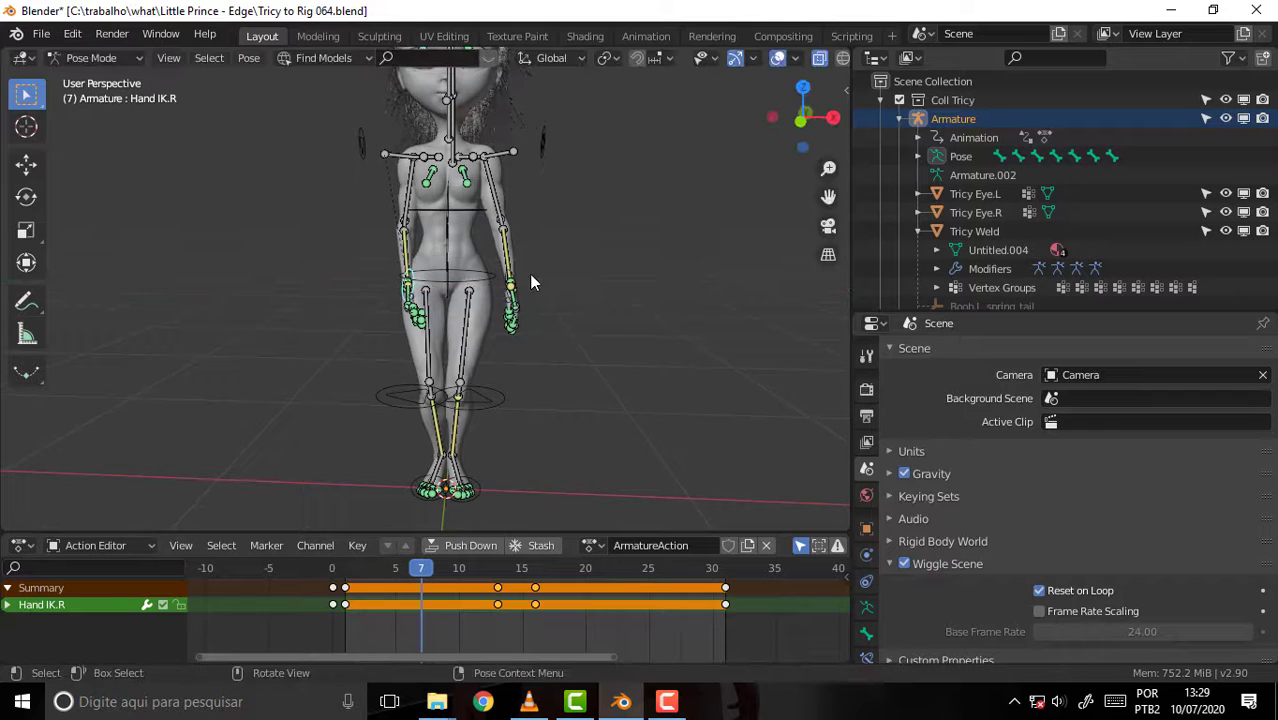
key("g")
left_click(537, 288)
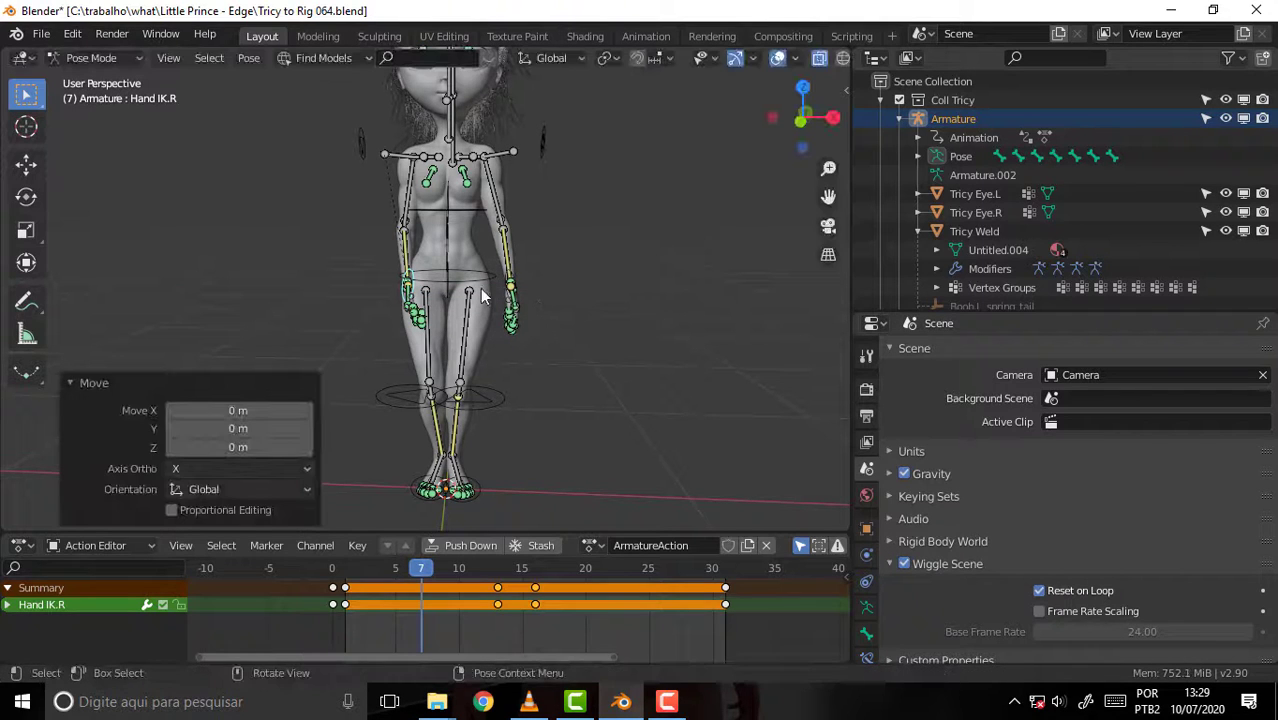
- Shift Hand IK.R -0.064154 m along X and key its LocRotScale at frame 7
left_click(418, 288)
left_click(418, 288)
left_click(418, 288)
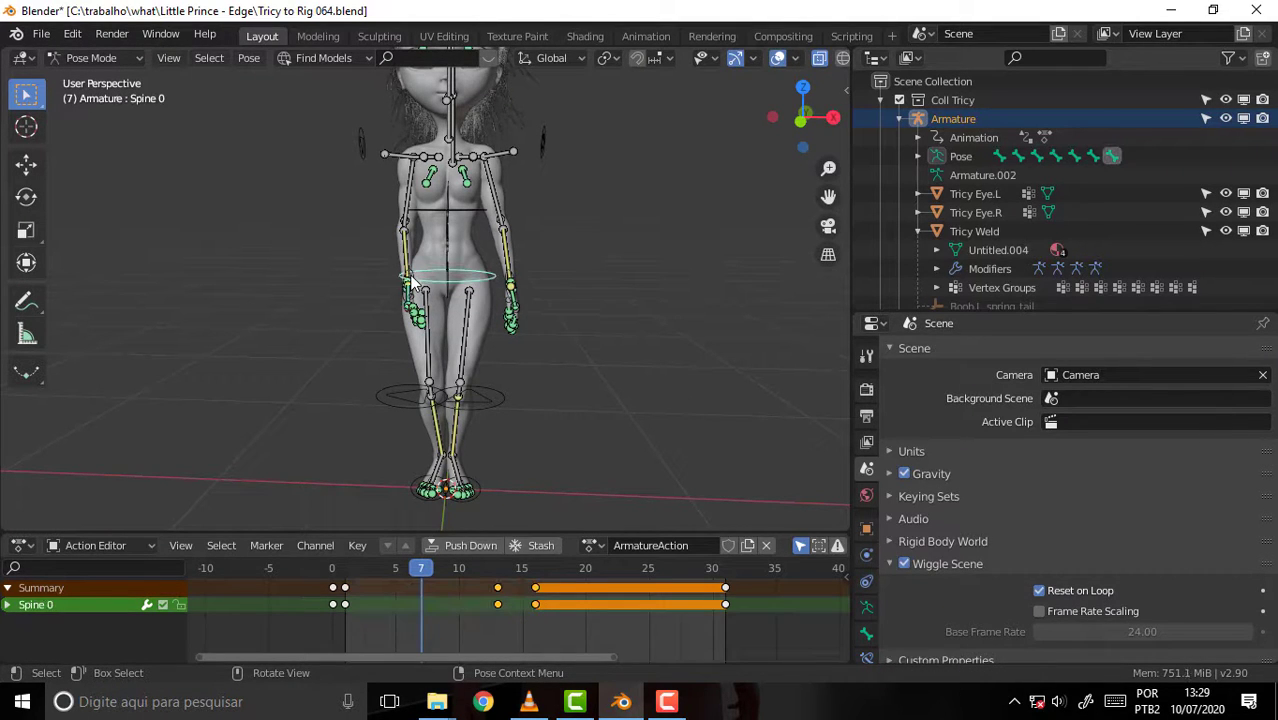
left_click(405, 296)
key("g")
key("x")
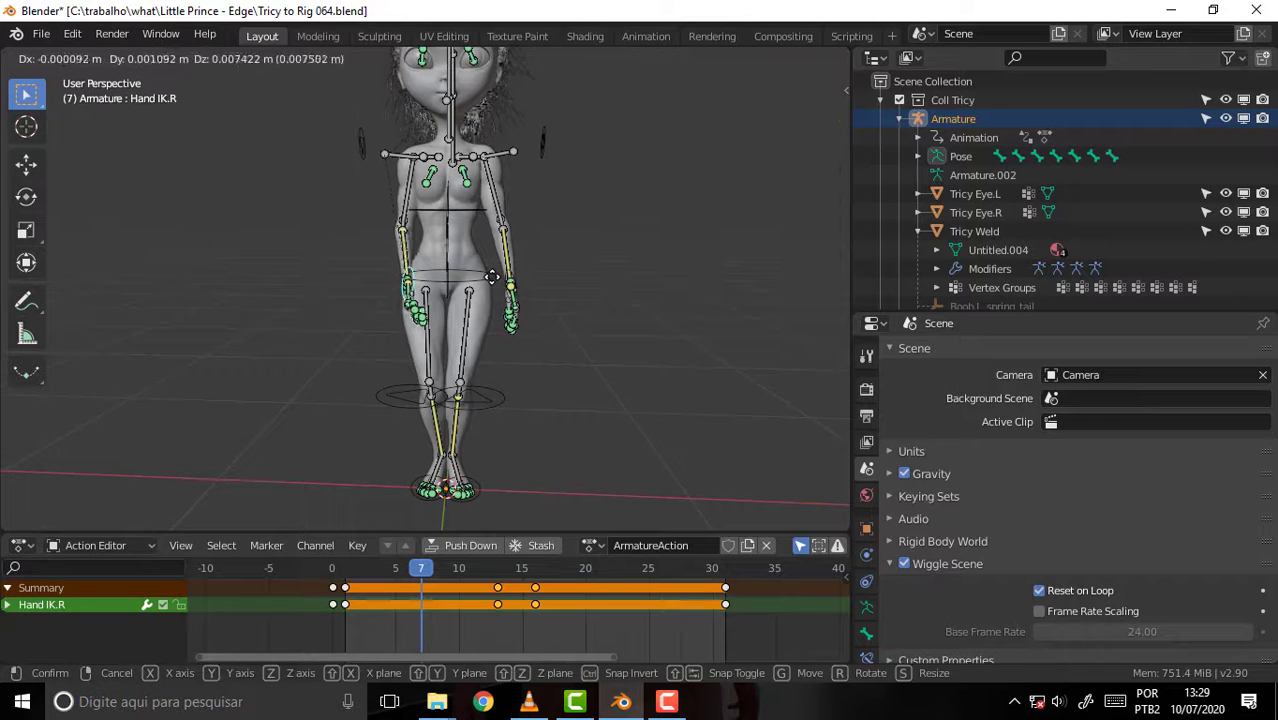
left_click(478, 291)
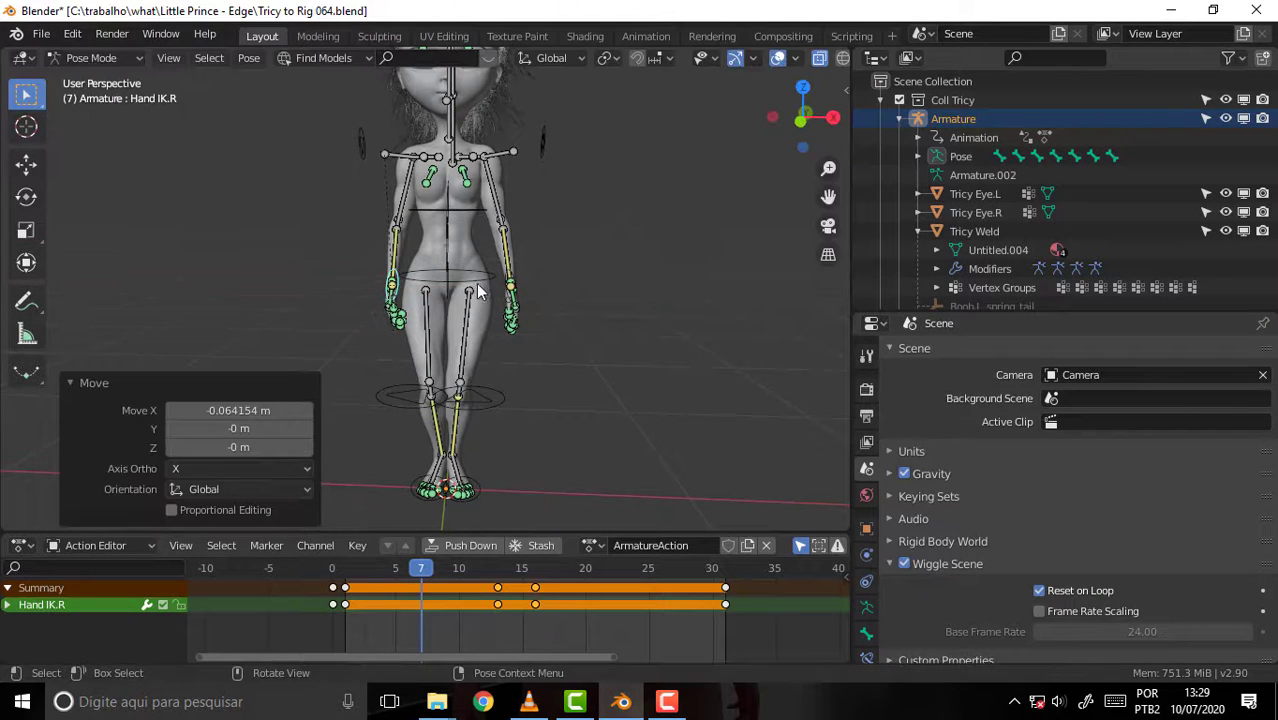
key("i")
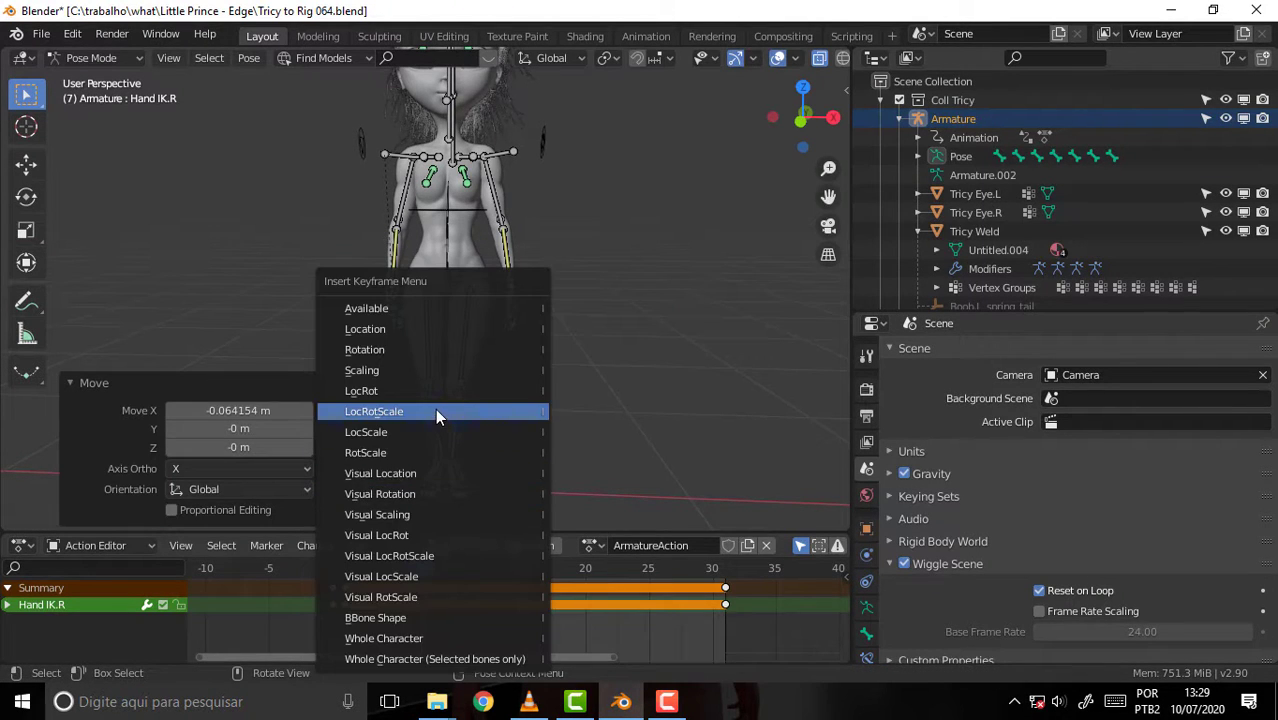
left_click(435, 408)
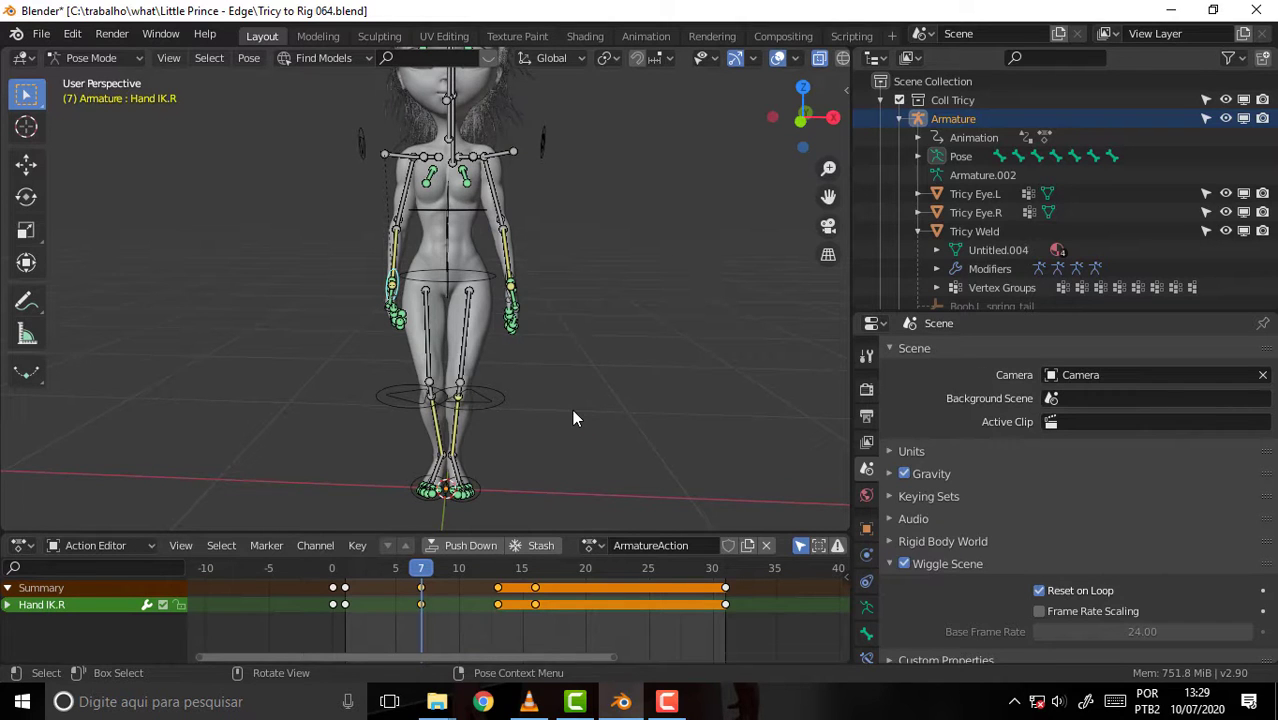
mouse_move(572, 409)
middle_mouse_down()
mouse_move(379, 401)
mouse_move(503, 399)
middle_mouse_up()
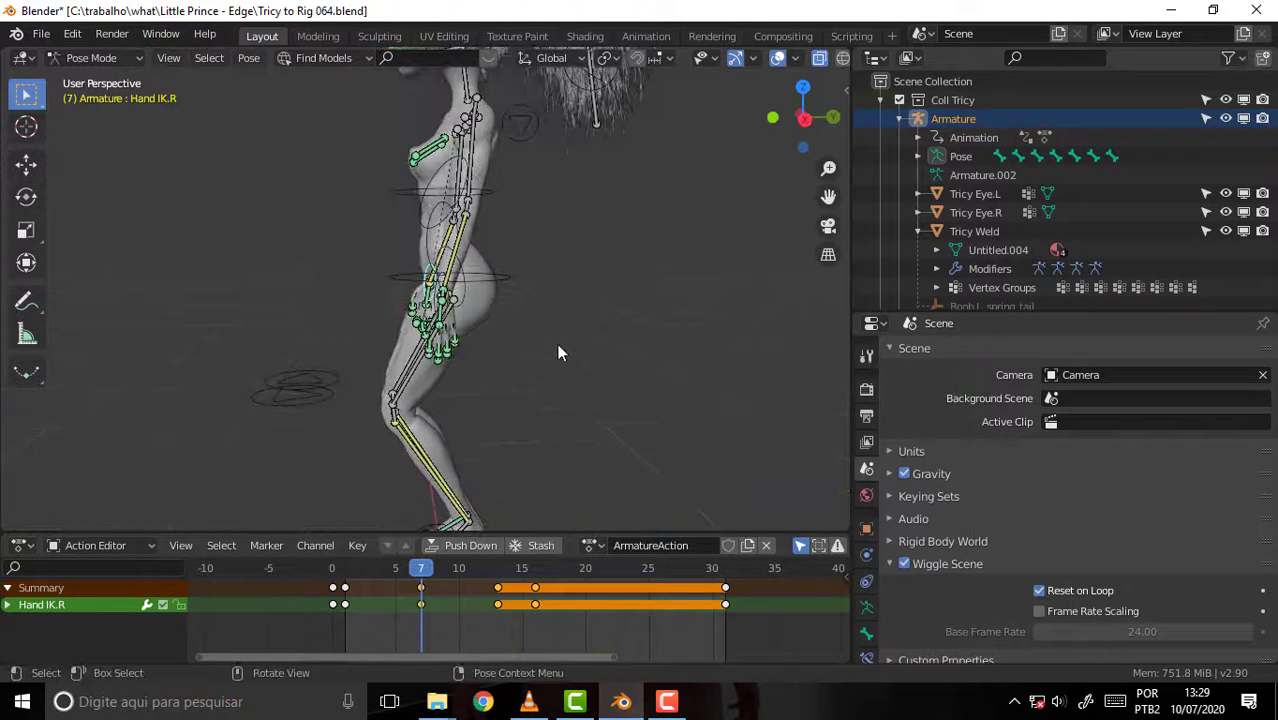
- In Right Ortho view, raise Toe.L 0.1267 m (-0.16379 m Y), key it at frame 7, and replay
key("KP_3")
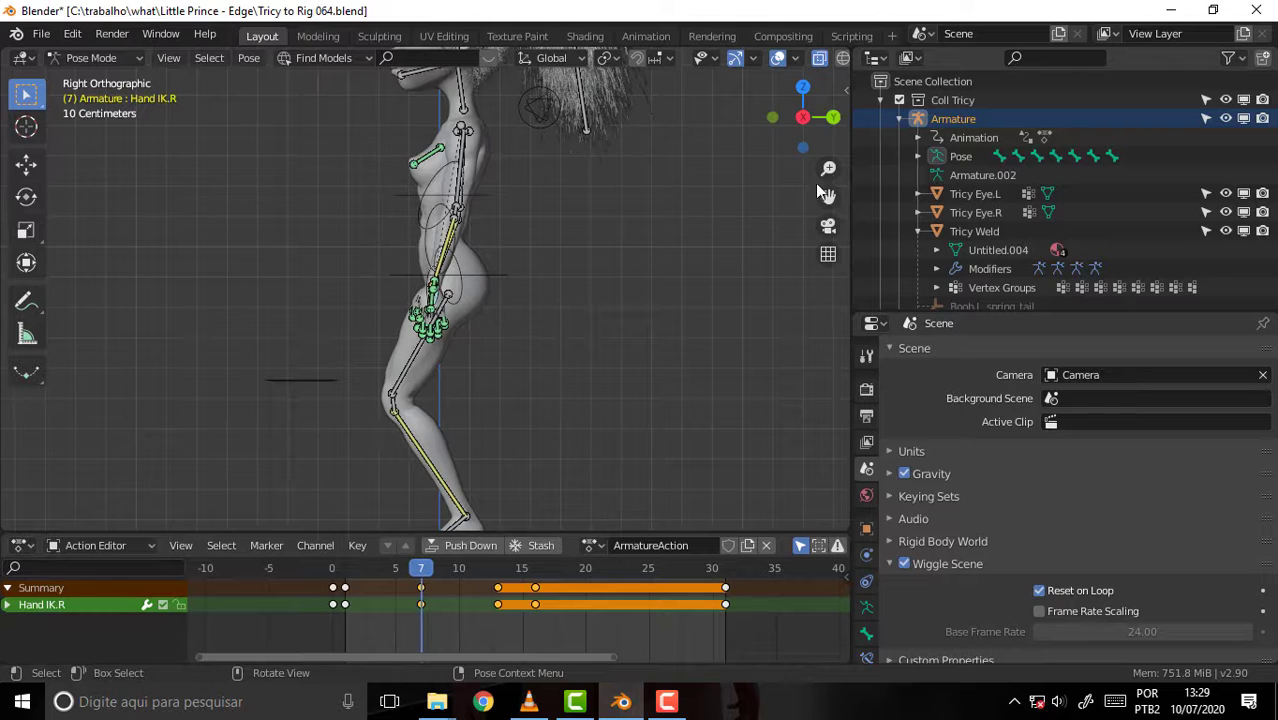
middle_click_drag(520, 485, 510, 408, "shift")
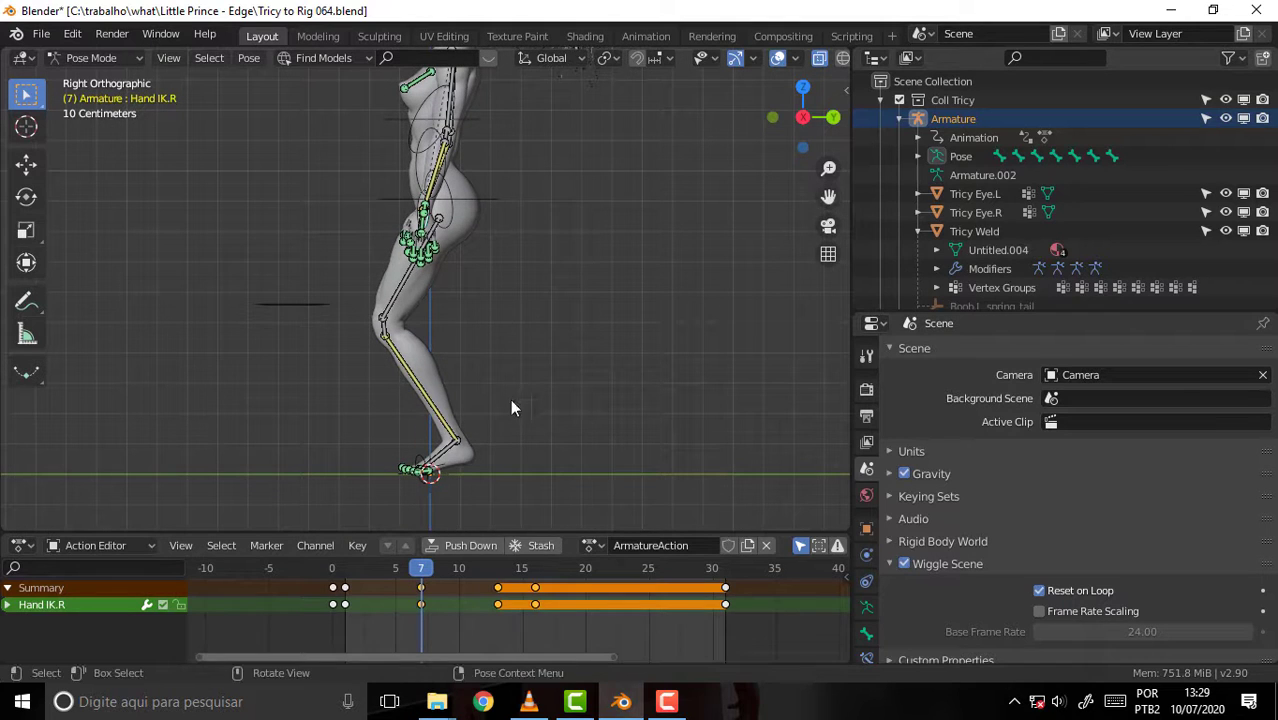
left_click(450, 466)
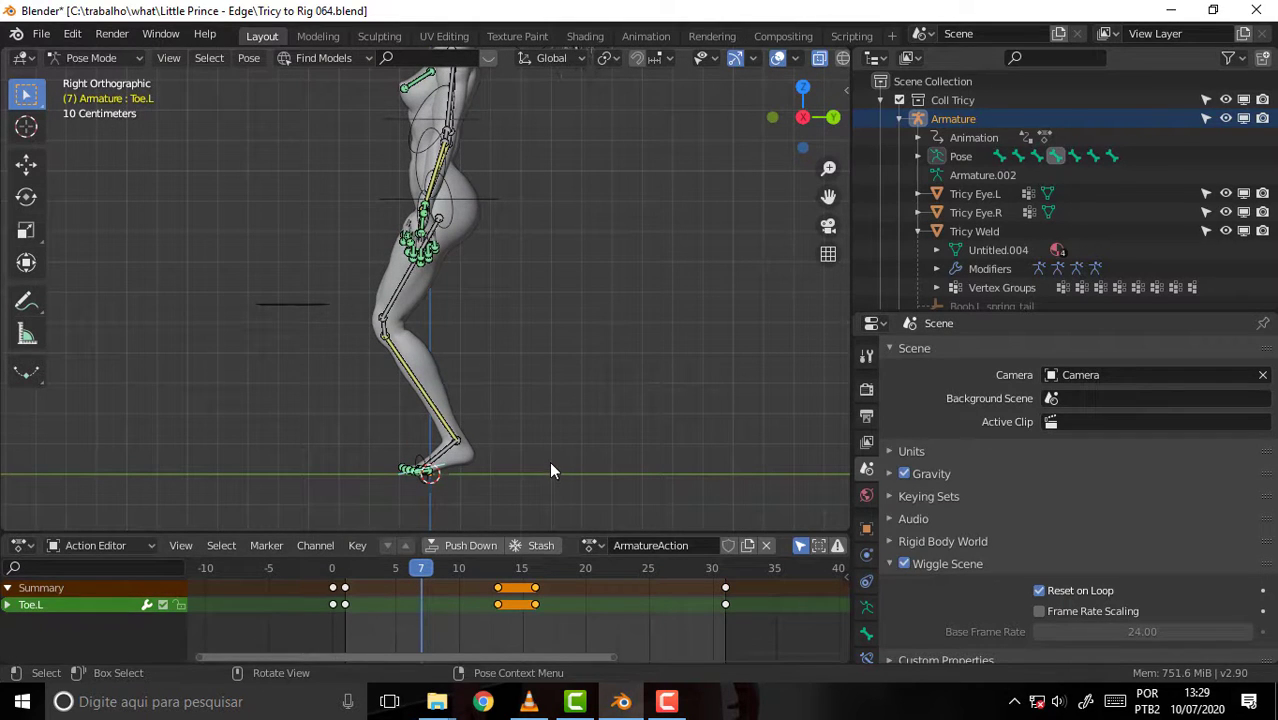
key("g")
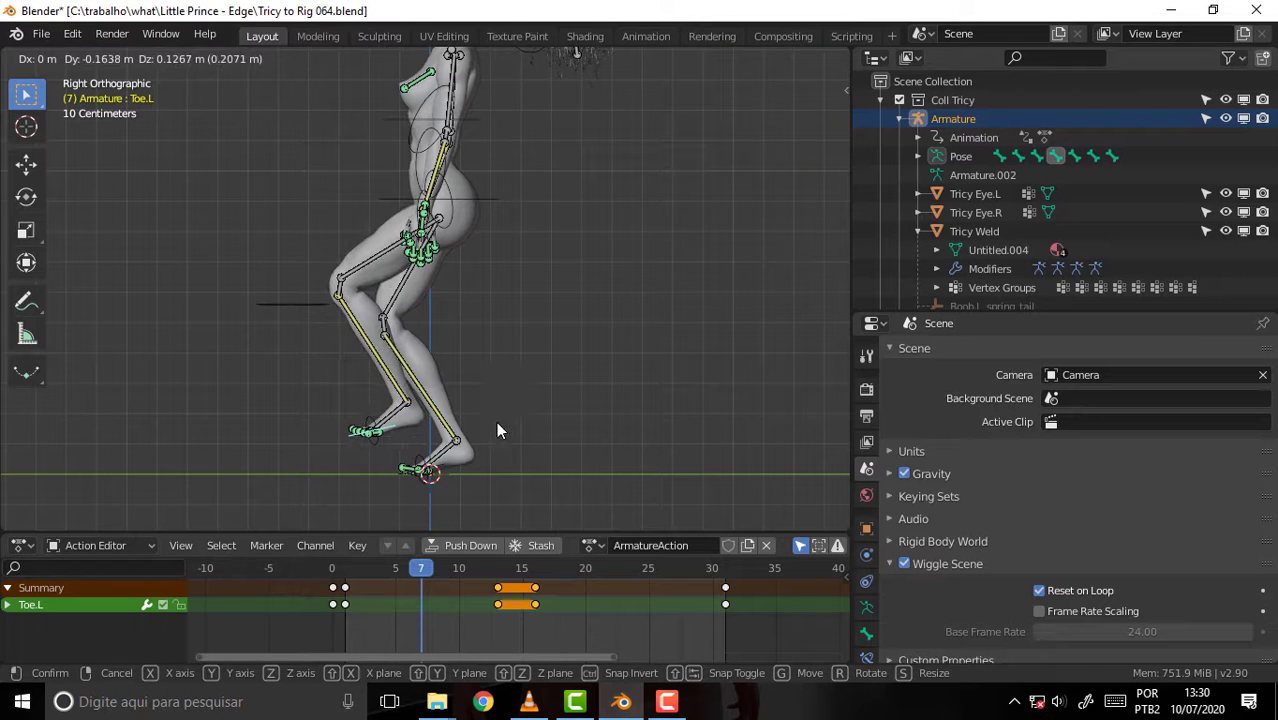
left_click(498, 422)
key("i")
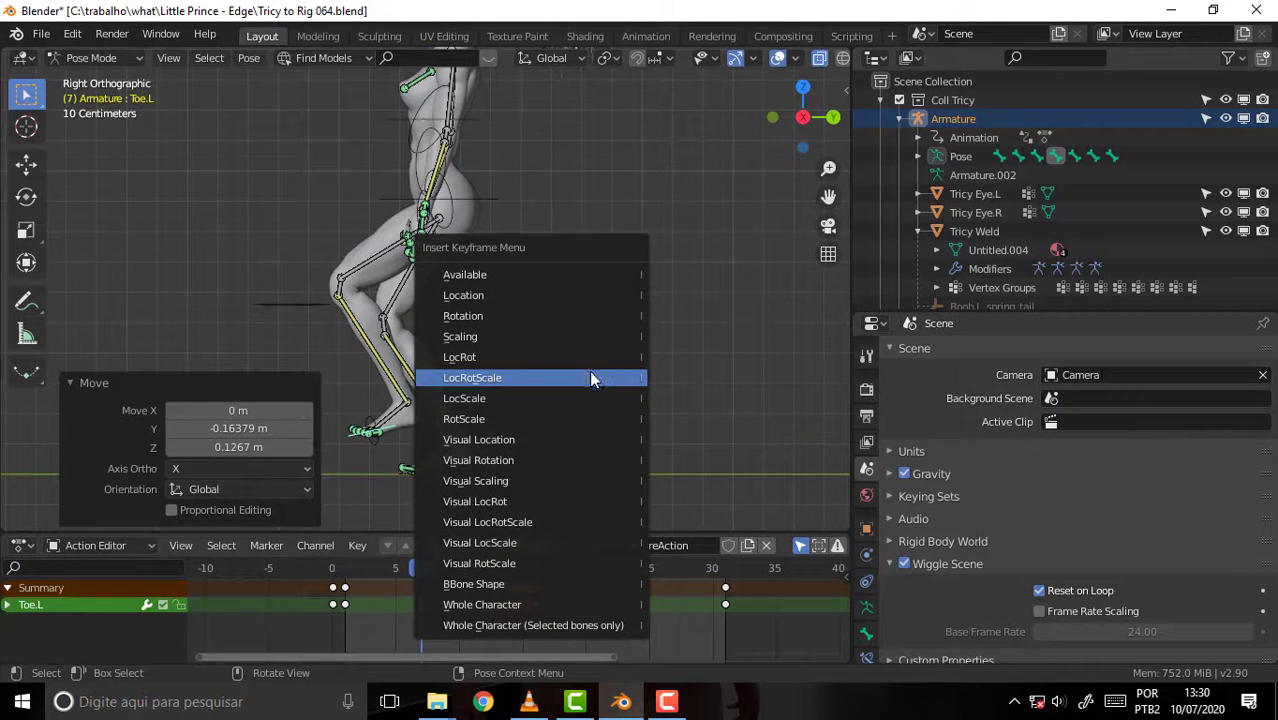
left_click(589, 372)
key("shift+Left")
key("space")
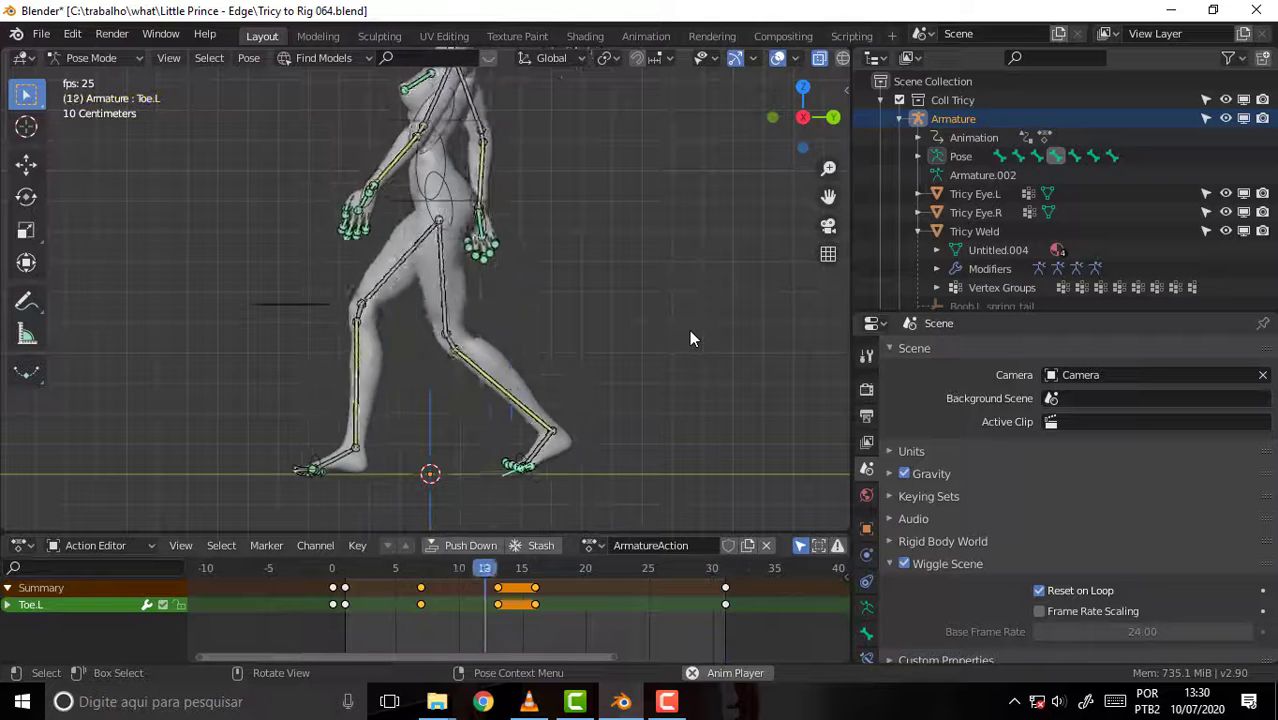
- Stop playback, expand the Toe.L channels, select keys from frames 5 to 14, and scrub to frame 10
key("space")
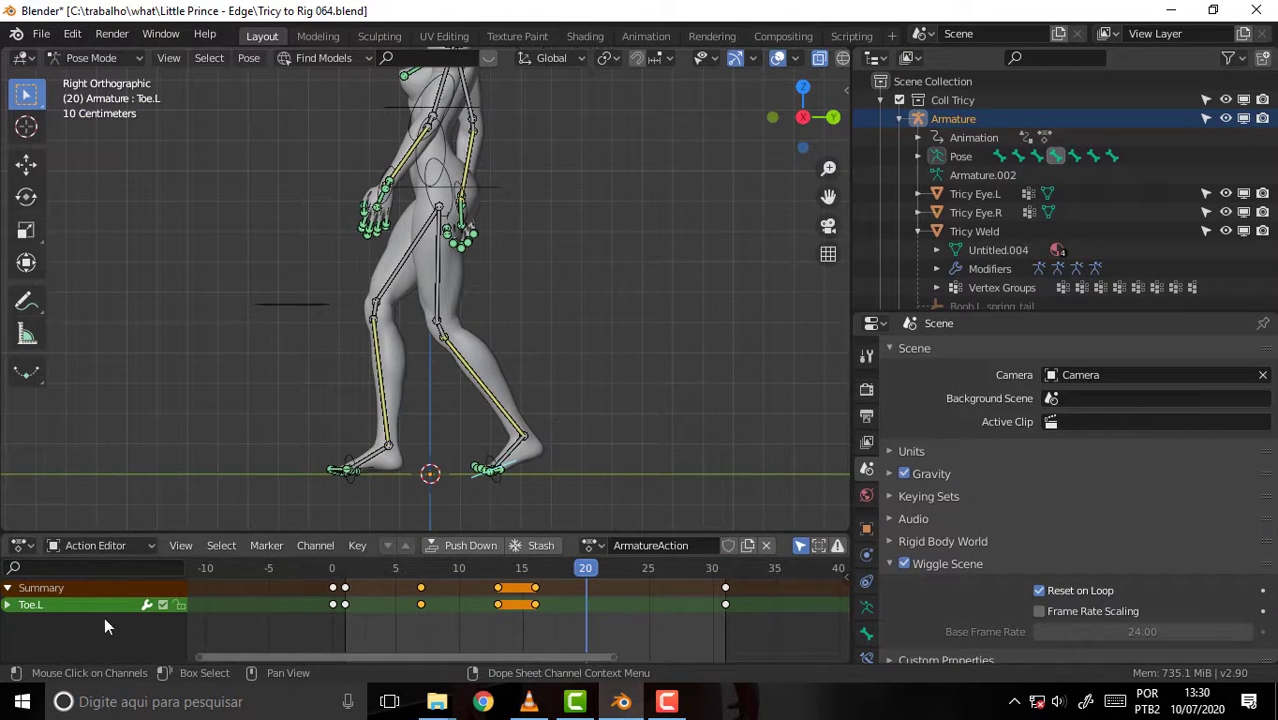
left_click(12, 606)
scroll(551, 454, "down", 3)
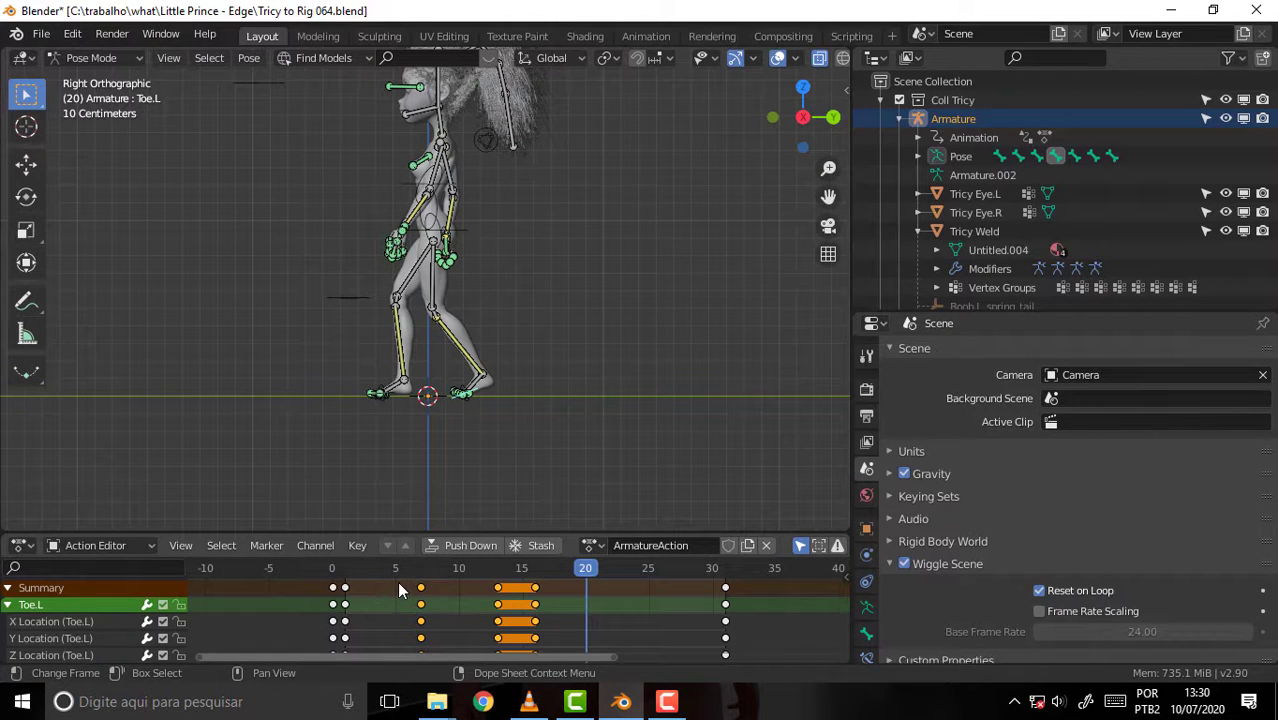
left_click_drag(399, 590, 506, 655)
left_click_drag(588, 576, 461, 588)
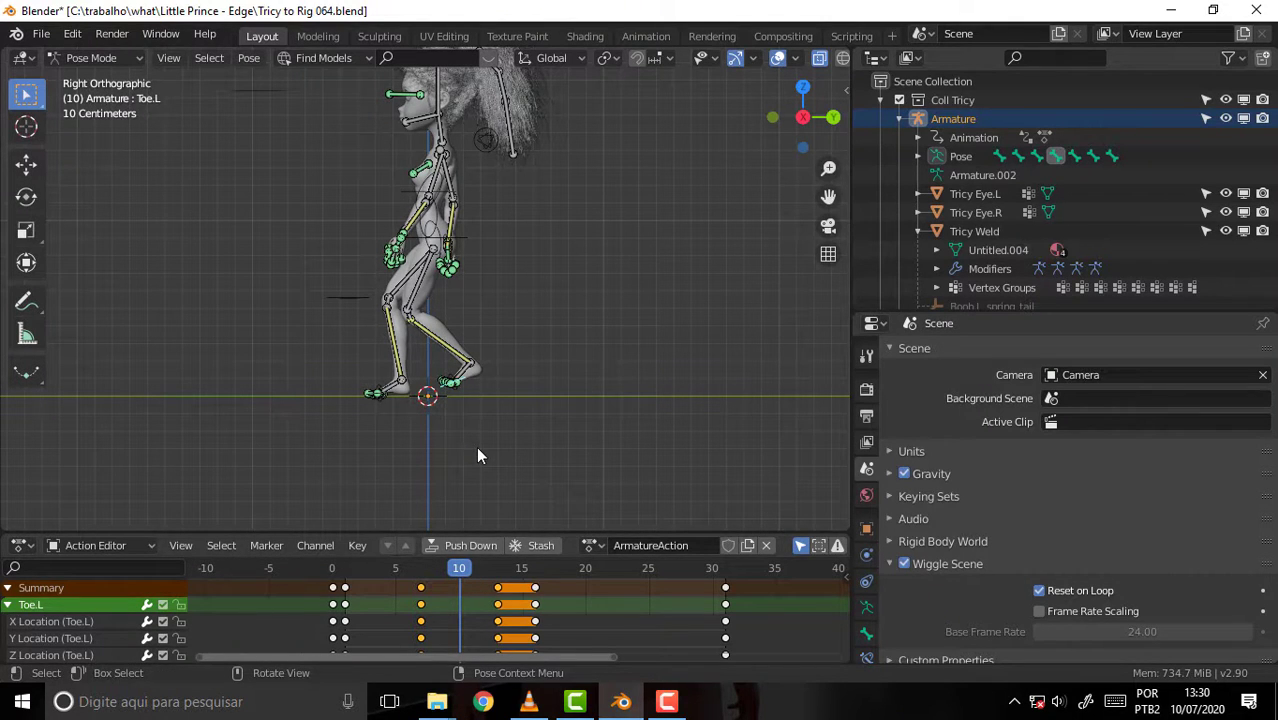
mouse_move(457, 574)
left_mouse_down()
mouse_move(342, 574)
mouse_move(460, 575)
mouse_move(408, 578)
mouse_move(447, 578)
mouse_move(459, 565)
left_mouse_up()
- Rotate the left toe to -28.3° at frame 10 and key it, then select the Toe.L keys
left_click(465, 385)
key("r")
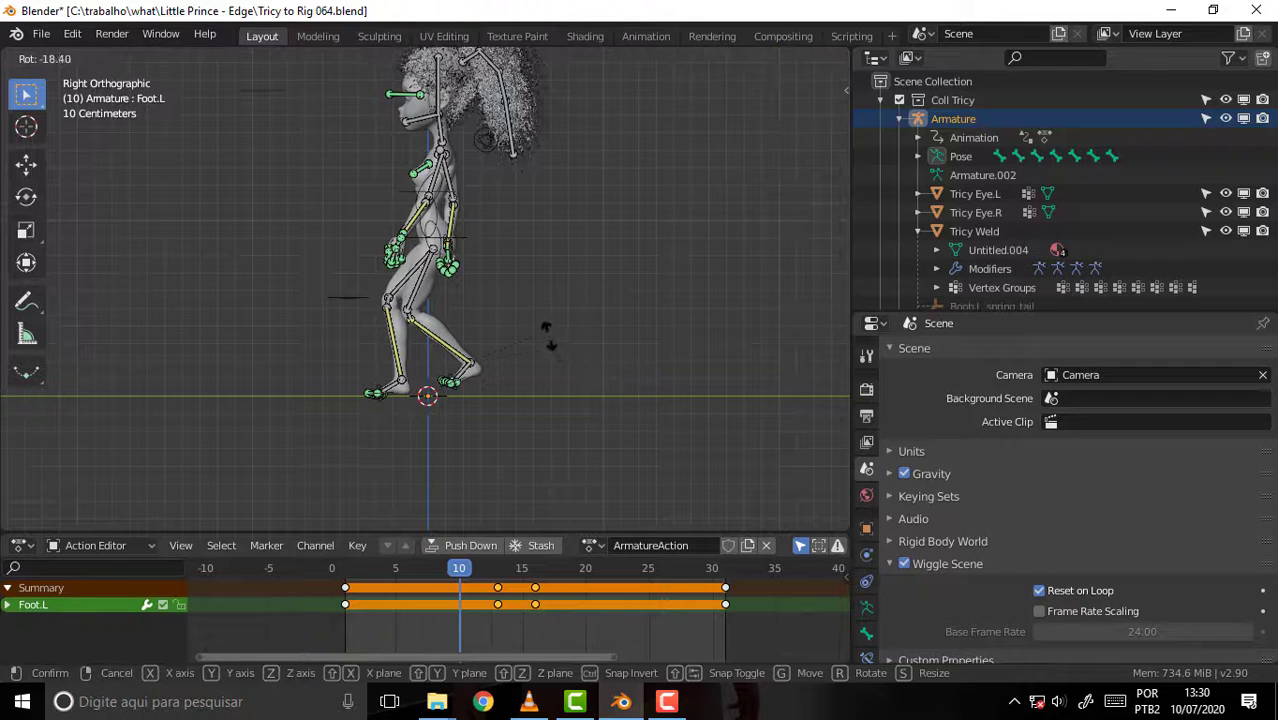
left_click(556, 365)
left_click(472, 378)
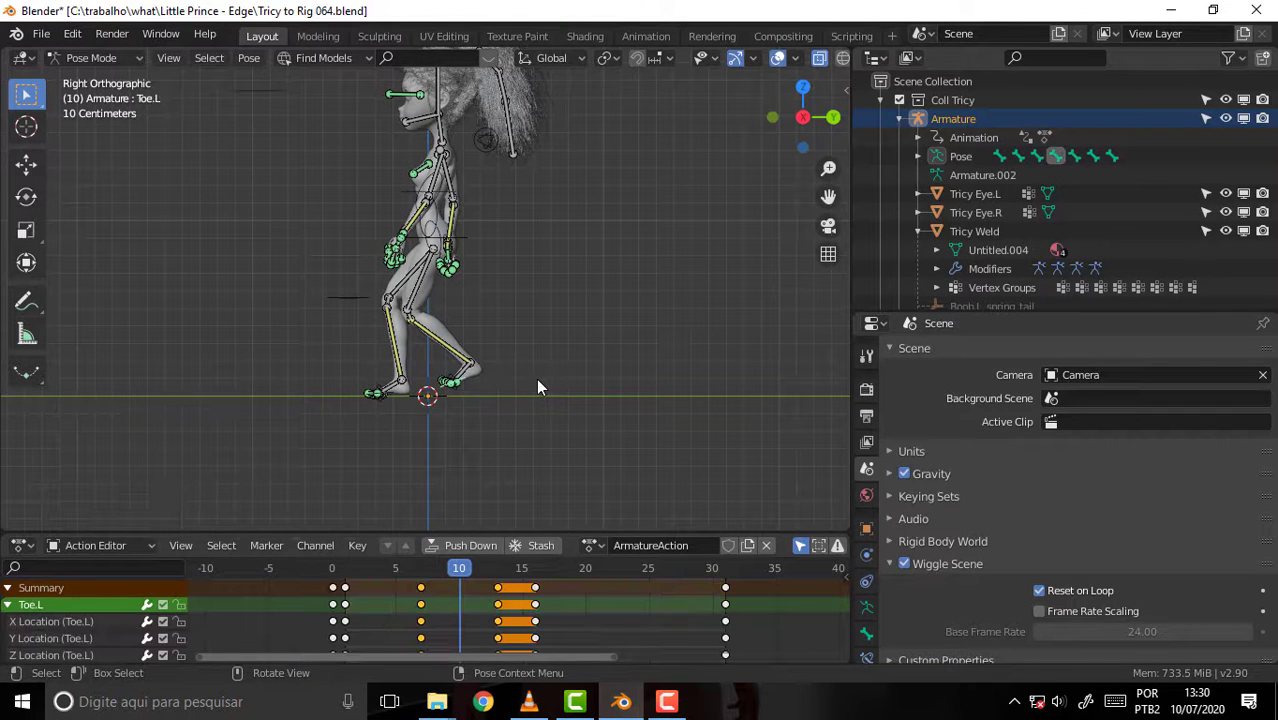
key("r")
left_click(508, 343)
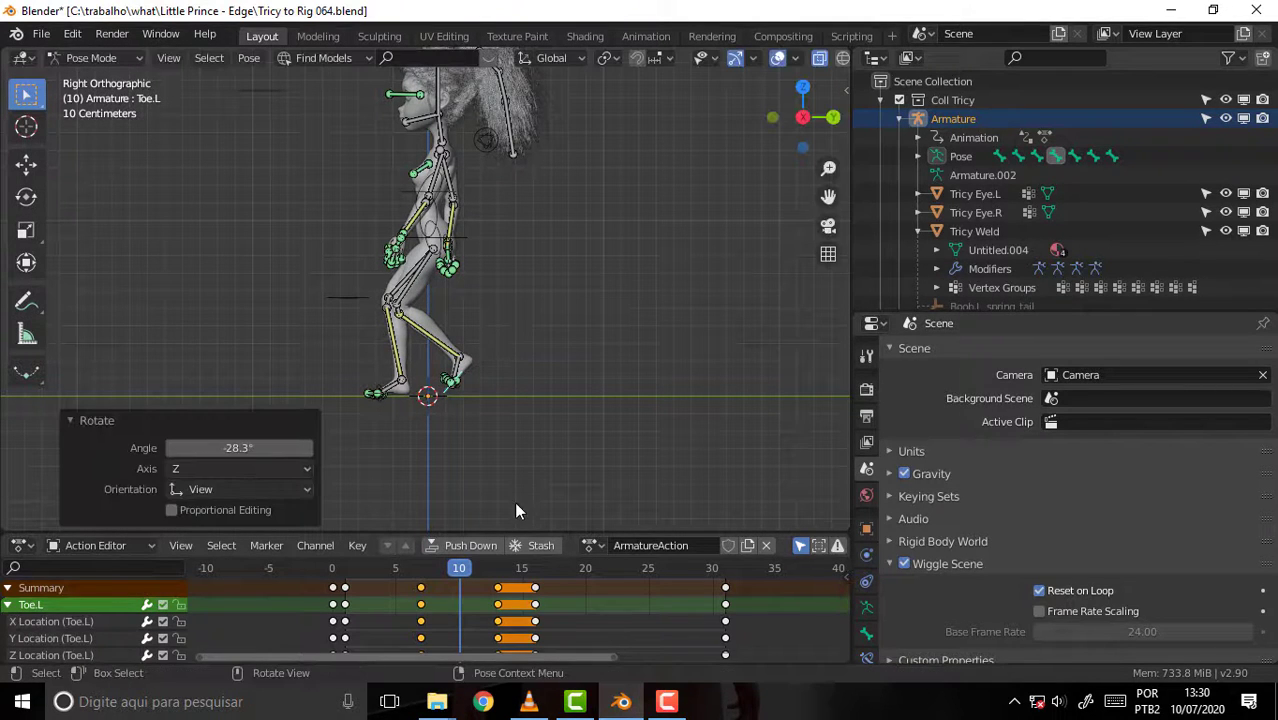
key("i")
left_click(568, 305)
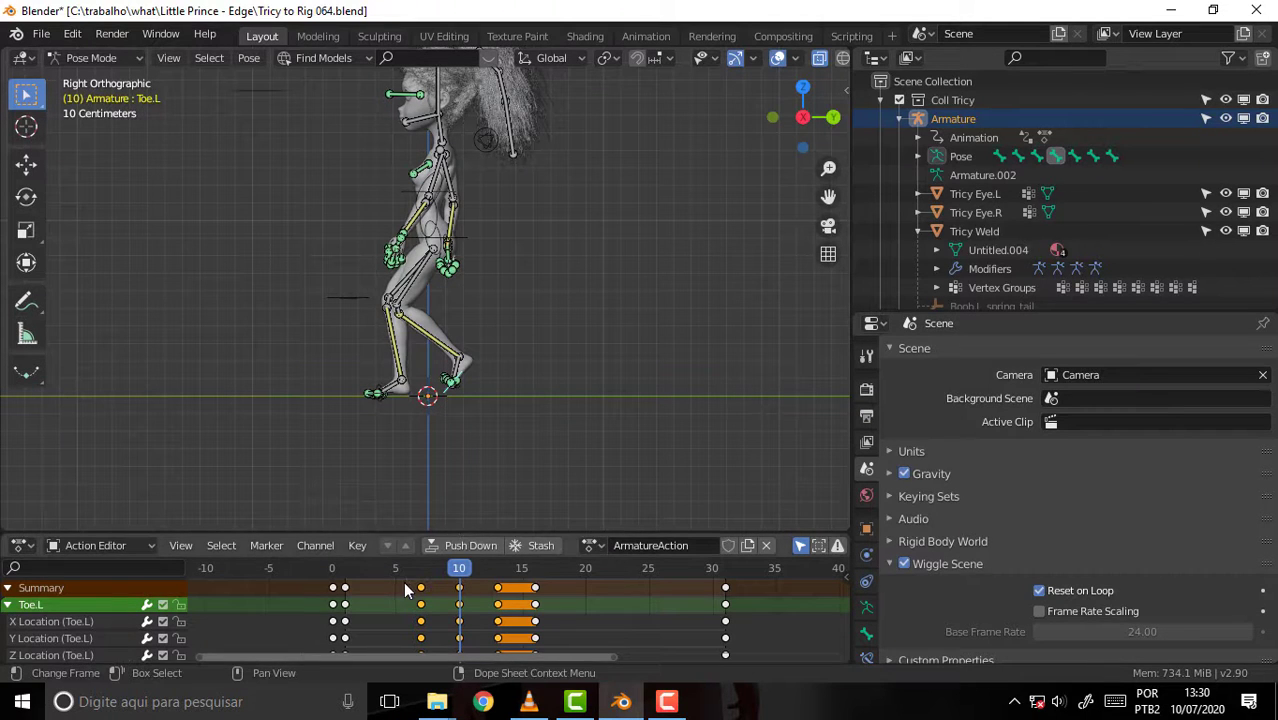
left_click_drag(399, 587, 506, 655)
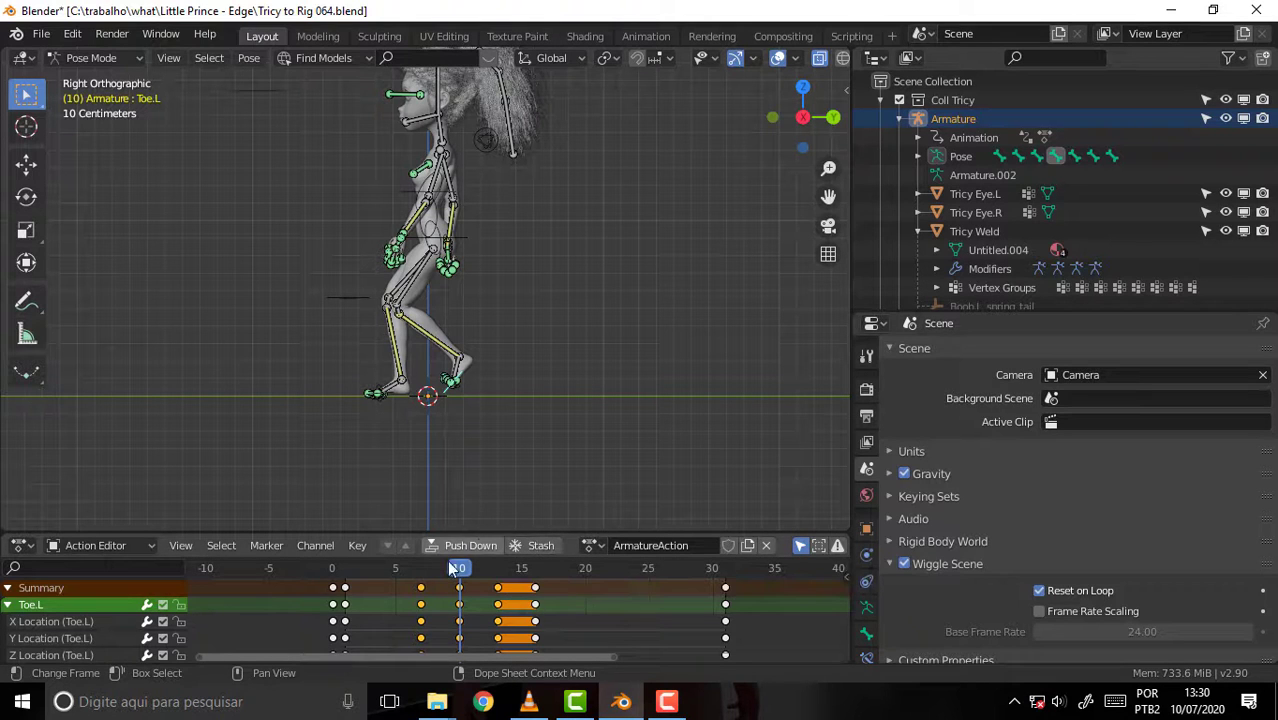
left_click(588, 569)
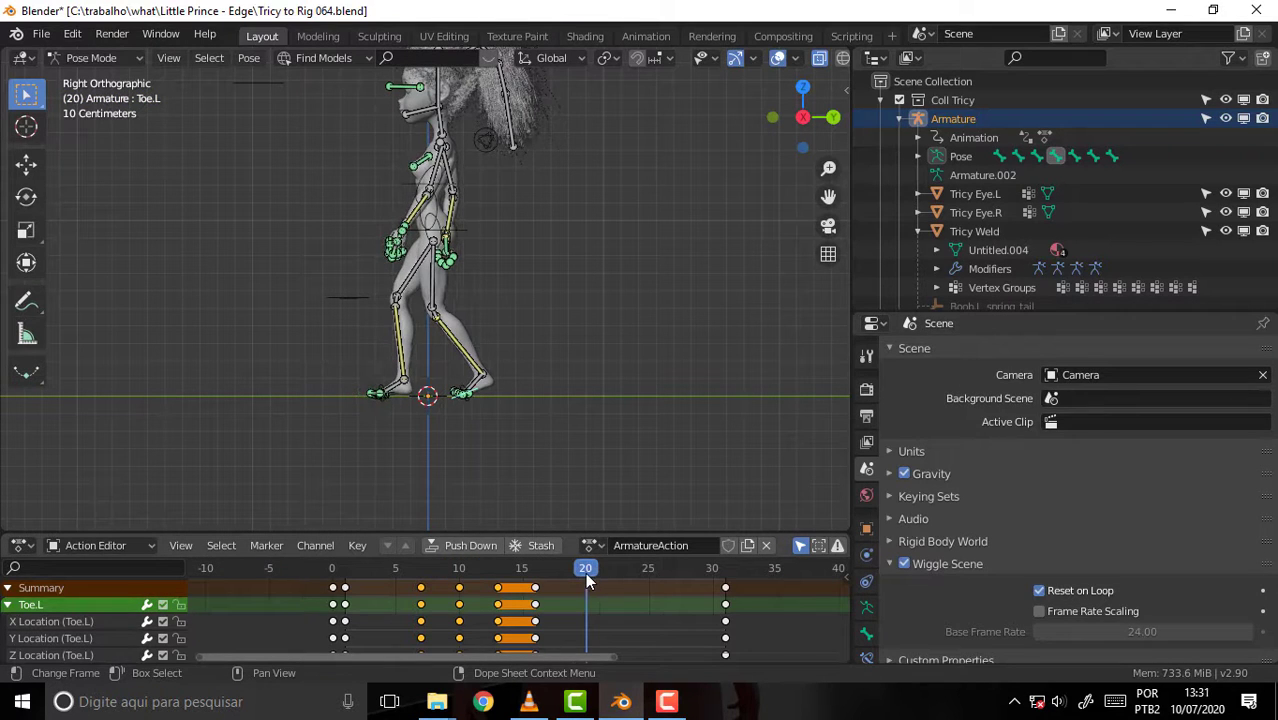
- Paste the pose mirrored at frame 20 and key it
key("ctrl+v")
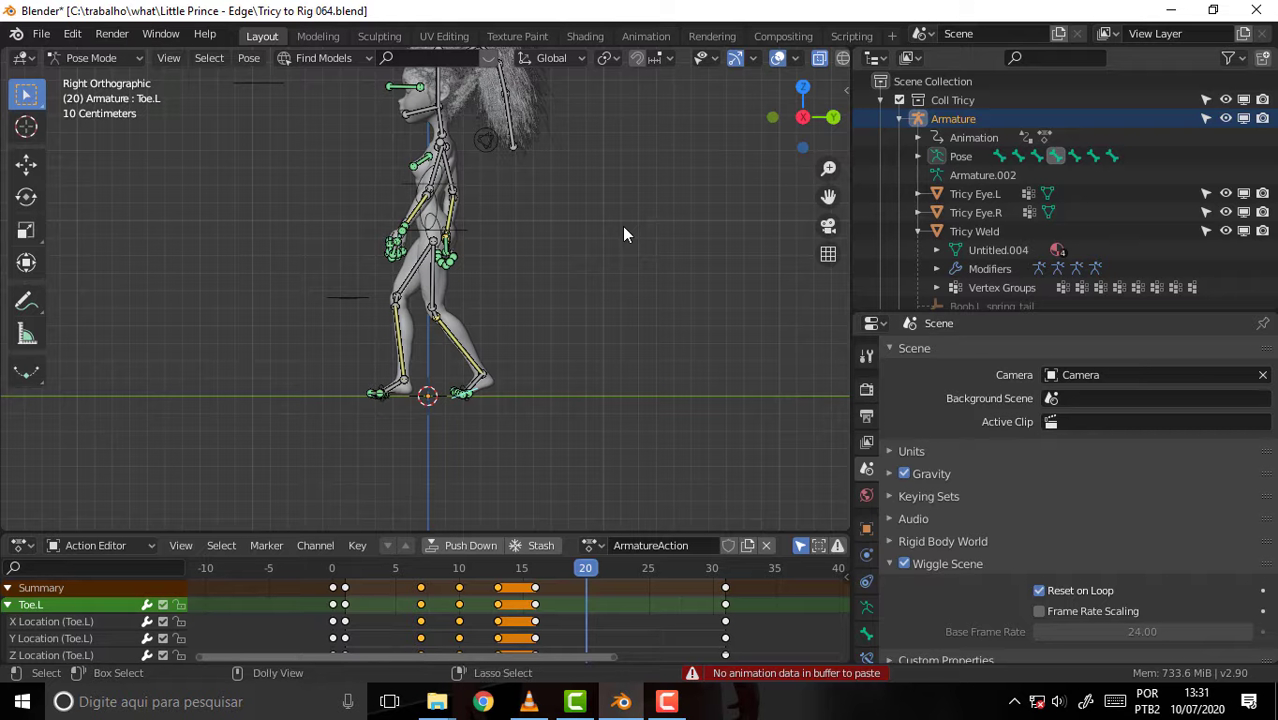
key("ctrl+shift+v")
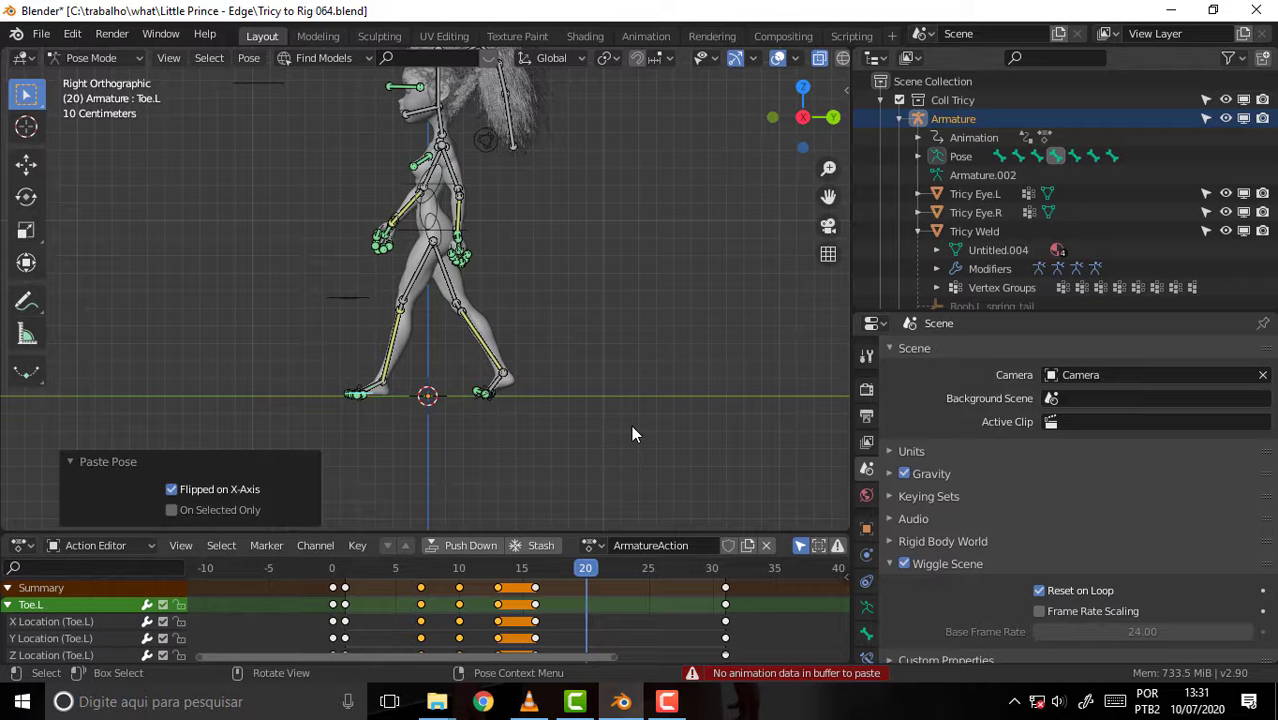
key("i")
left_click(638, 266)
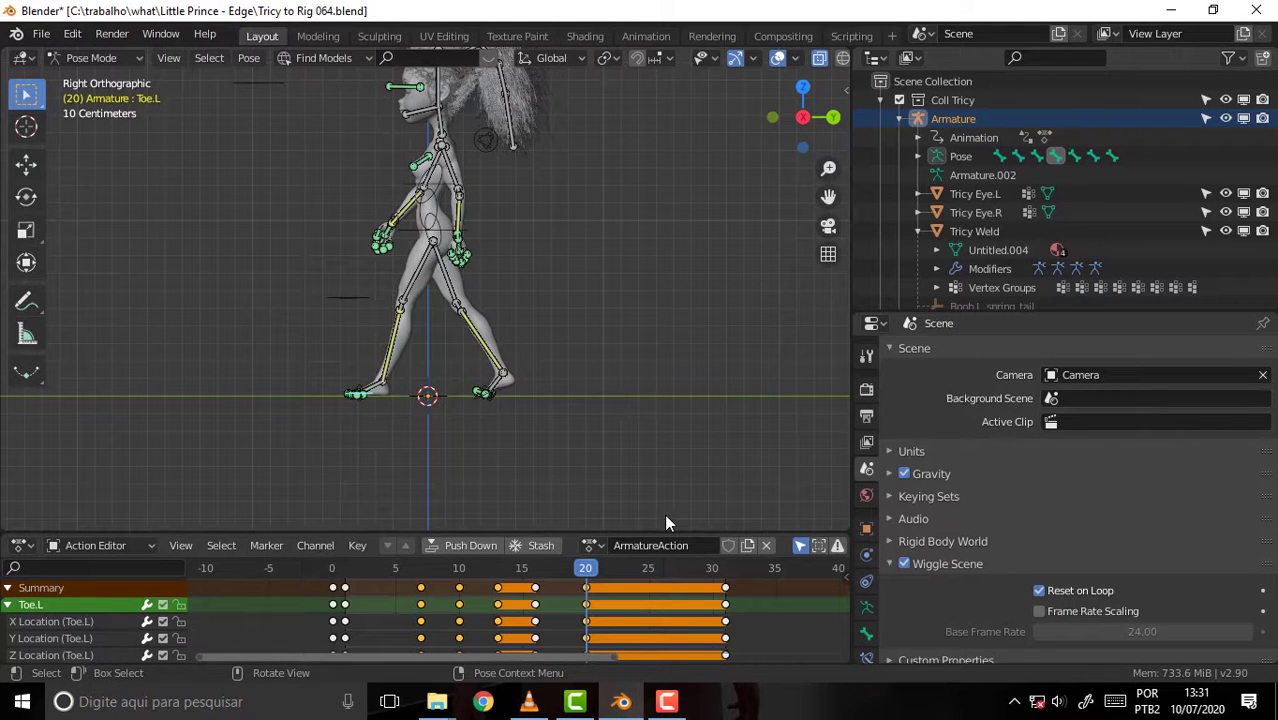
- Copy the toe's breakdown keys, paste them from frame 20 onward, and play the walk cycle
left_click_drag(394, 586, 512, 652)
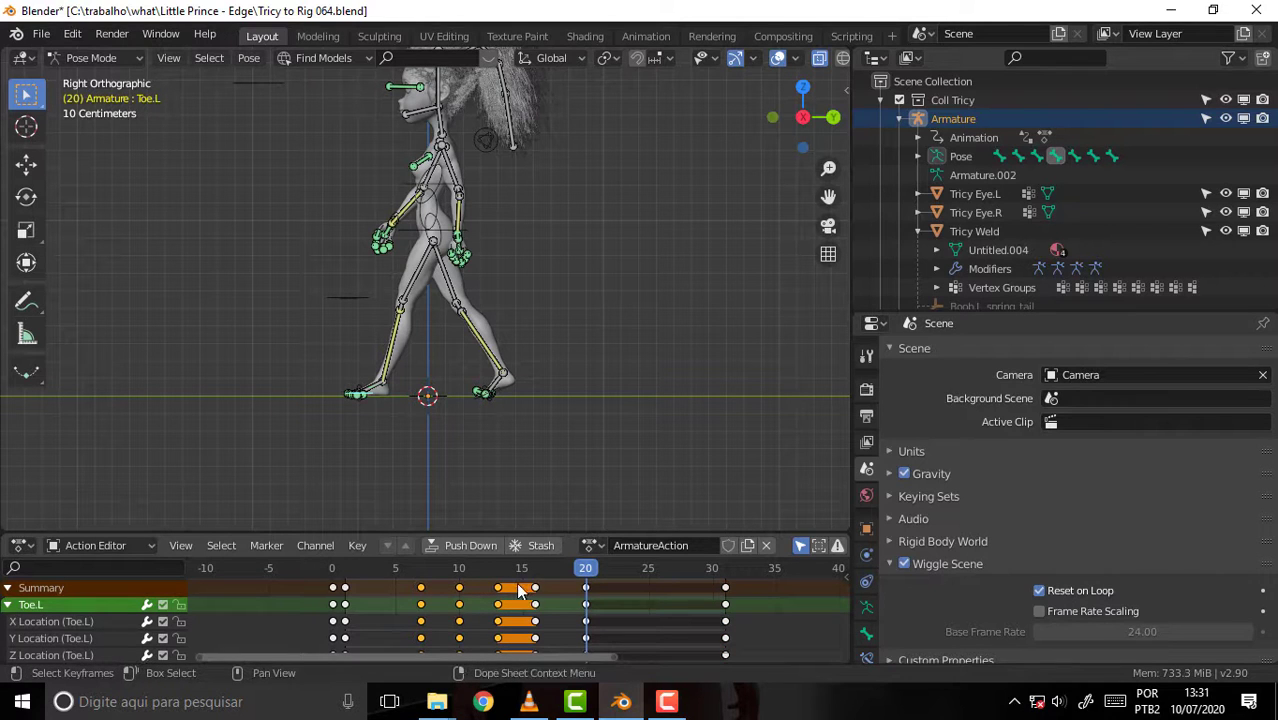
key("ctrl+c")
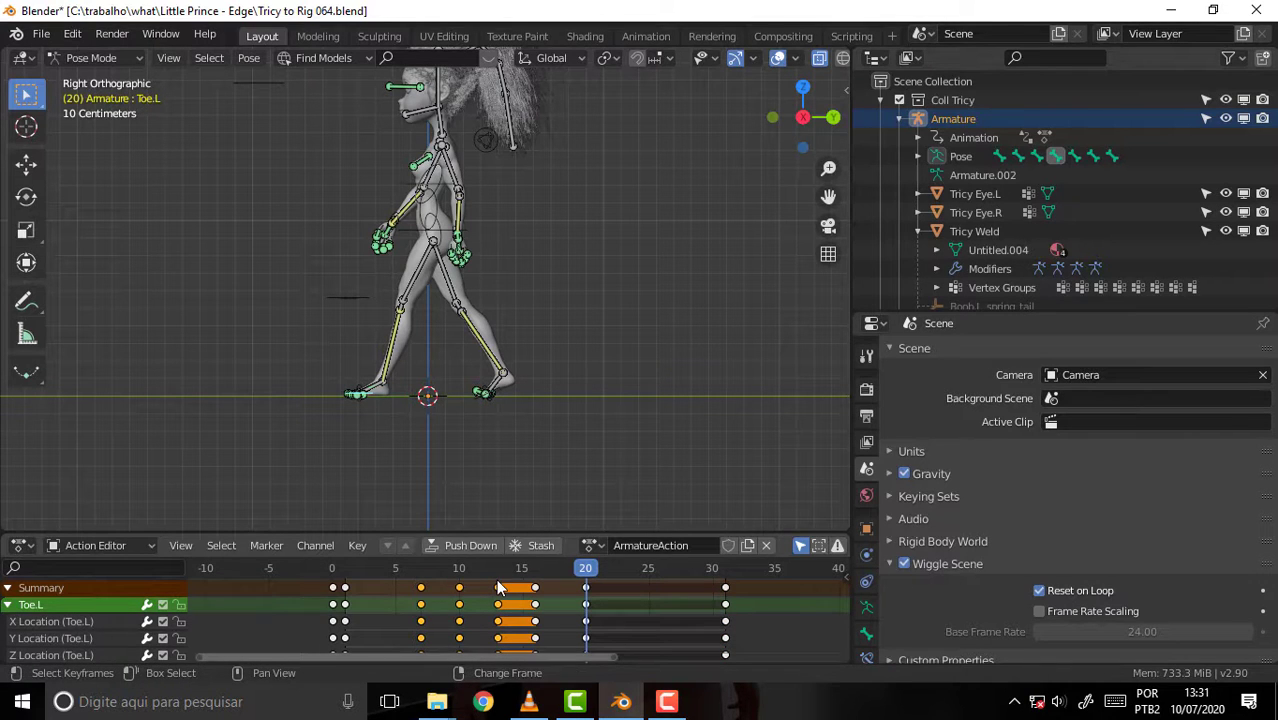
key("ctrl+v")
key("space")
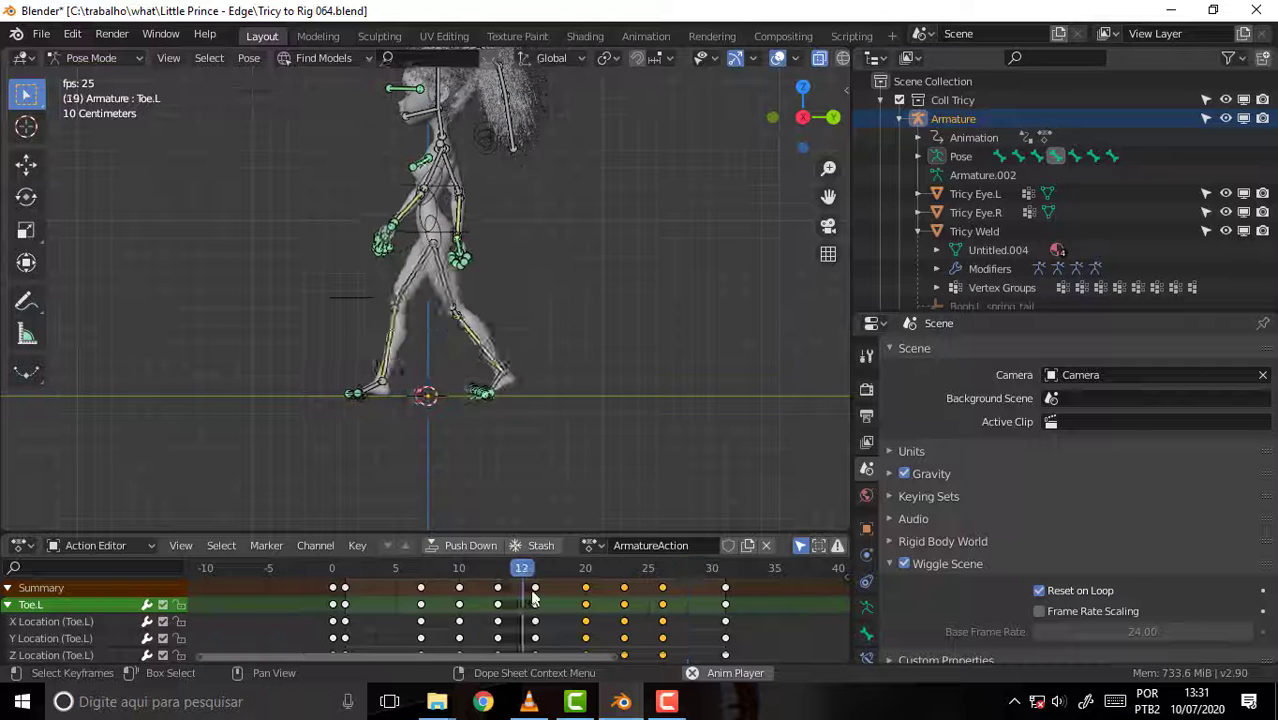
key("space")
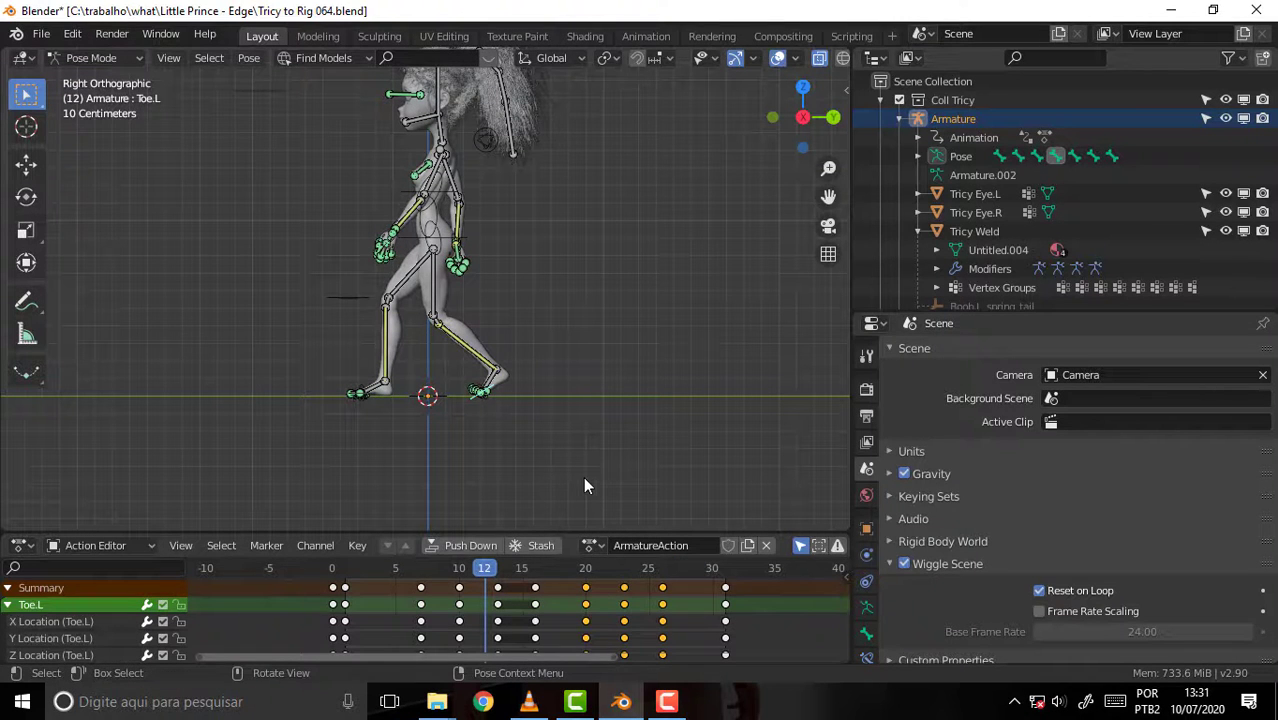
key("ctrl+z")
key("space")
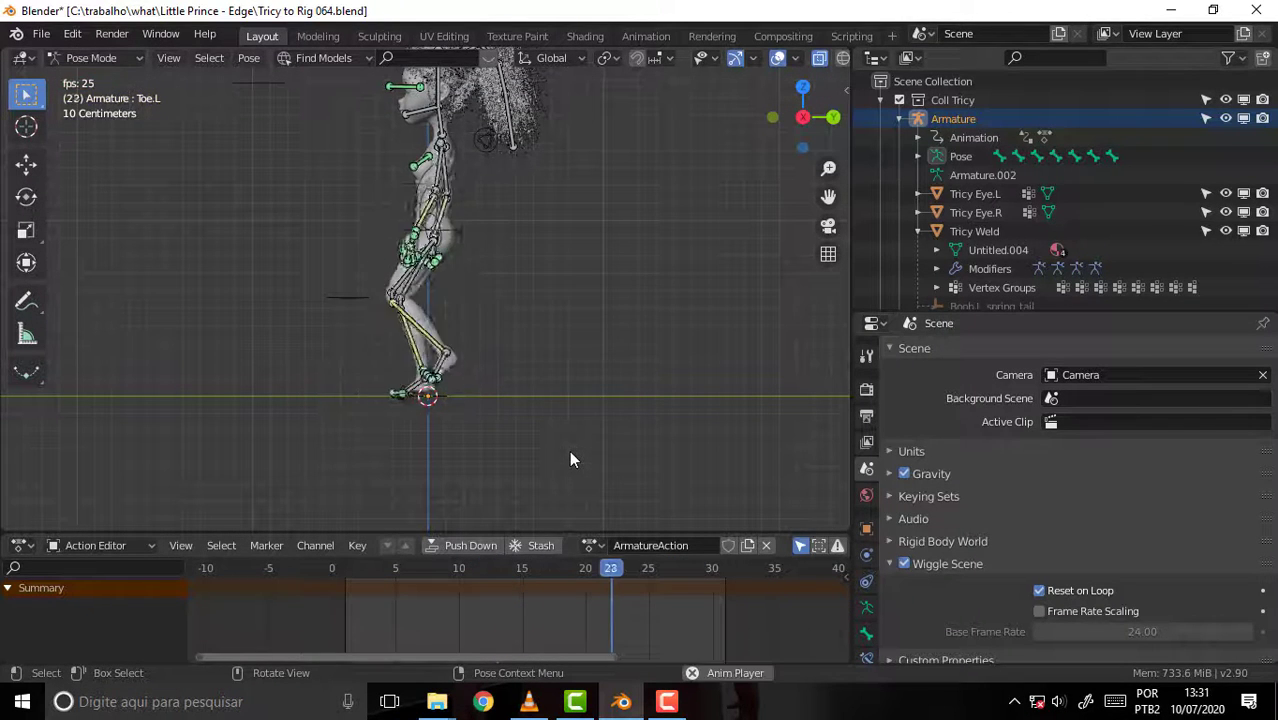